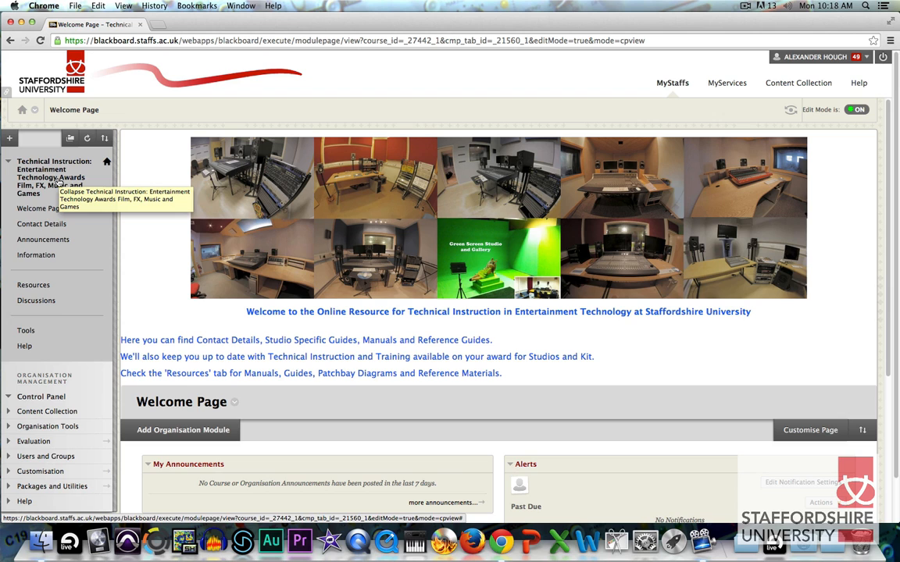
Open the 5.1 Surround Sound Resources folder of Studio 4 - Avid C|24, within the Audio Recording, Mixing, Mastering and Finishing Studios resources.
click(34, 286)
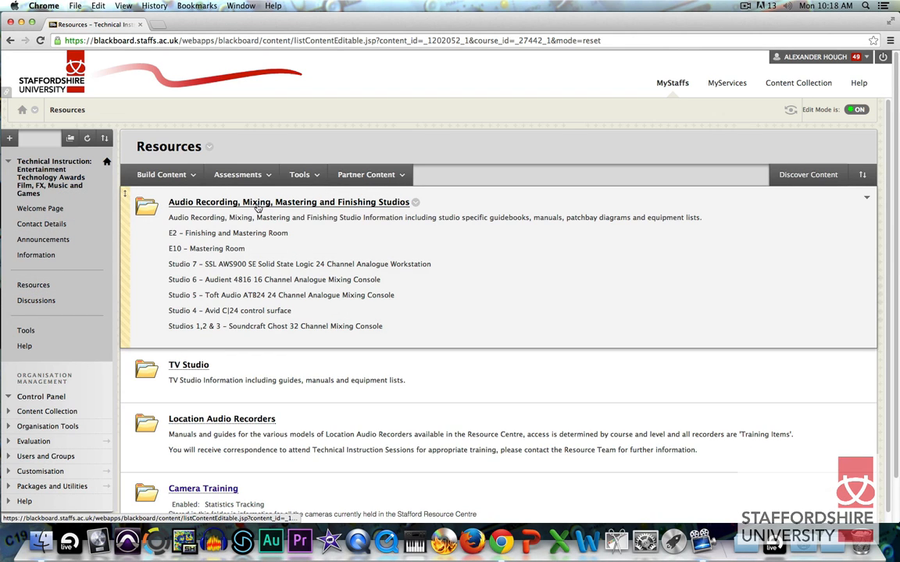
click(302, 204)
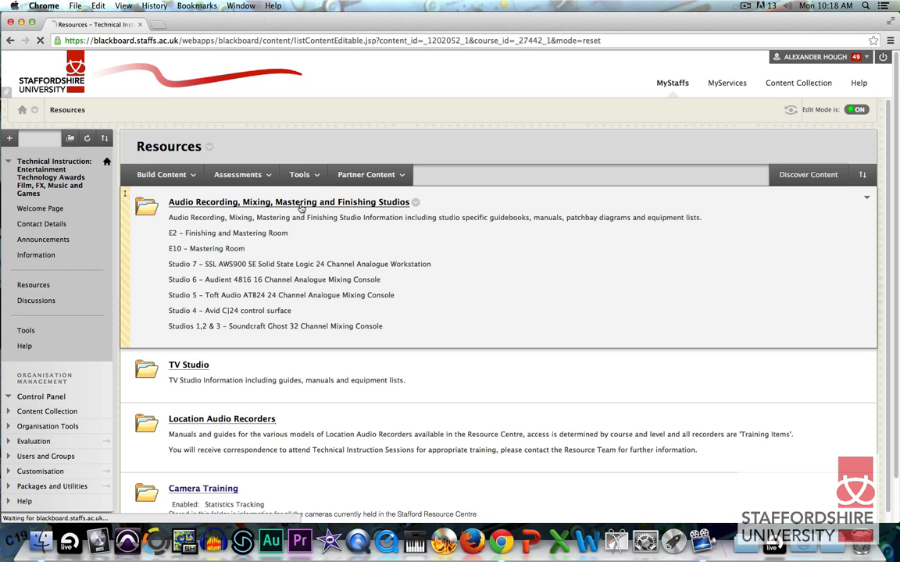
scroll(254, 329, down, 5)
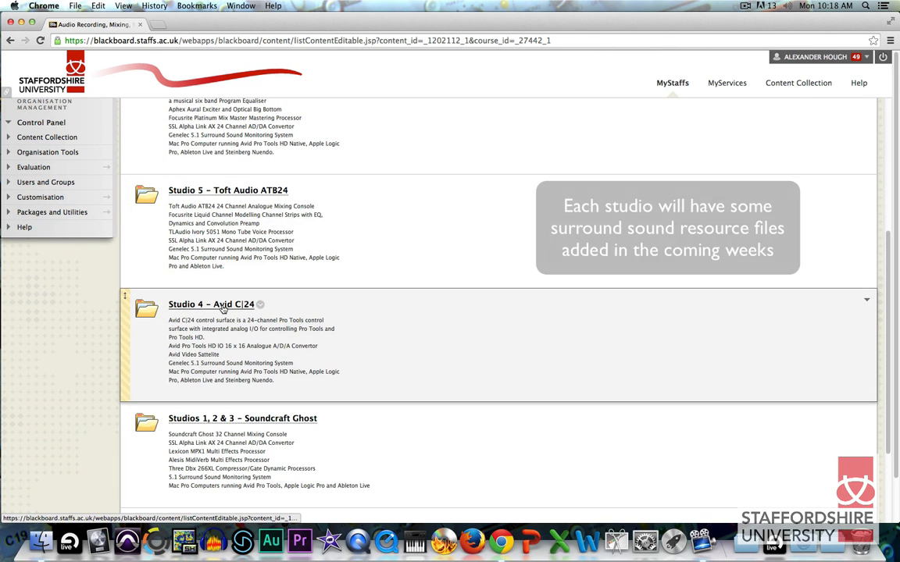
click(224, 308)
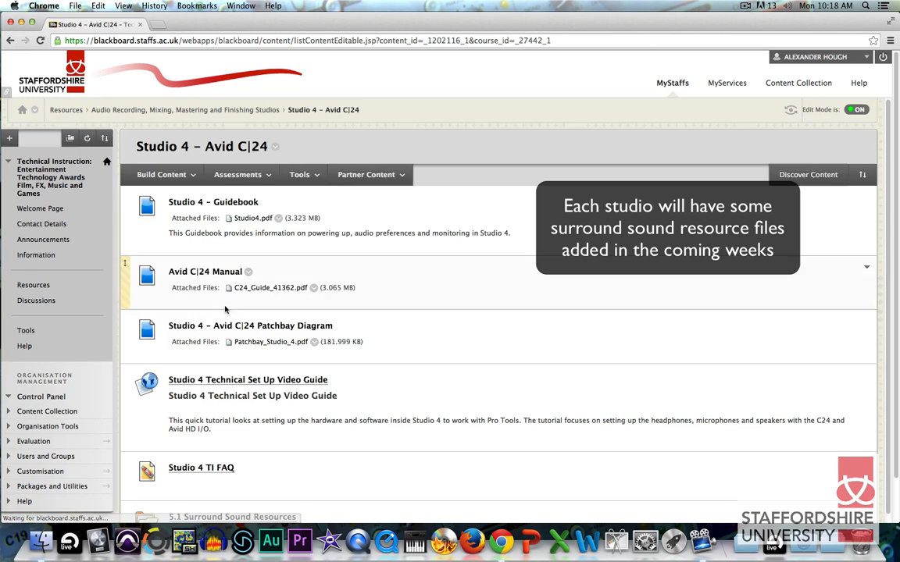
scroll(227, 328, down, 3)
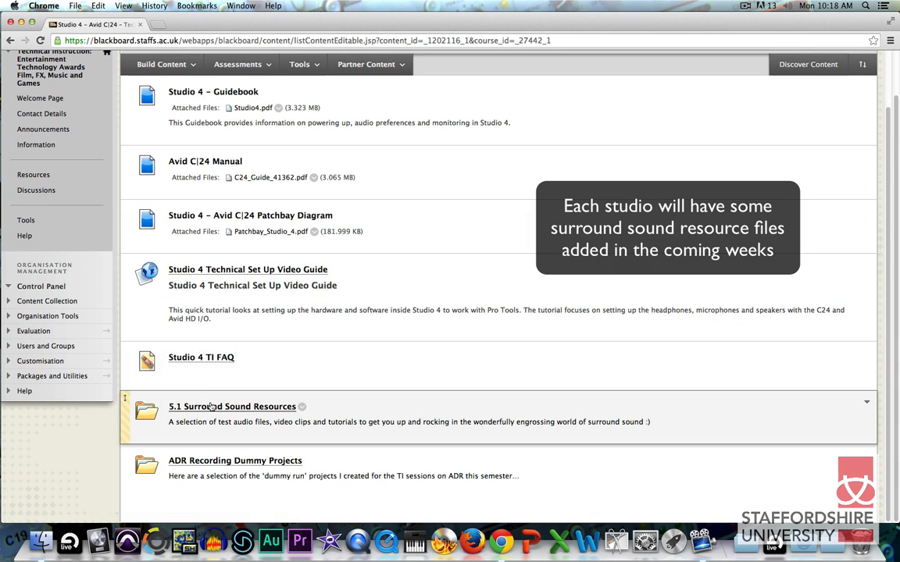
click(213, 408)
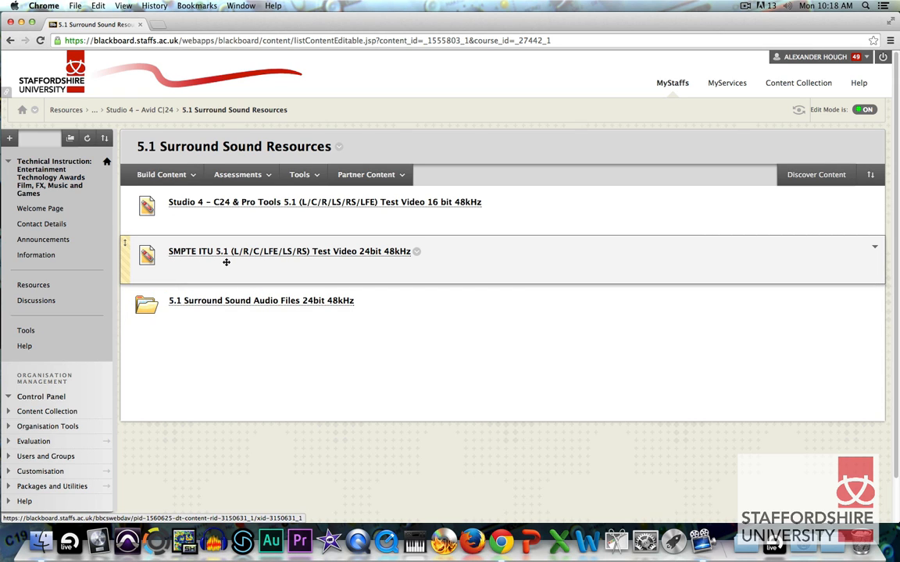
Try saving the linked SMPTE ITU 5.1 Test Video 24bit 48kHz to the Downloads folder, and cancel the save.
right_click(320, 252)
click(359, 286)
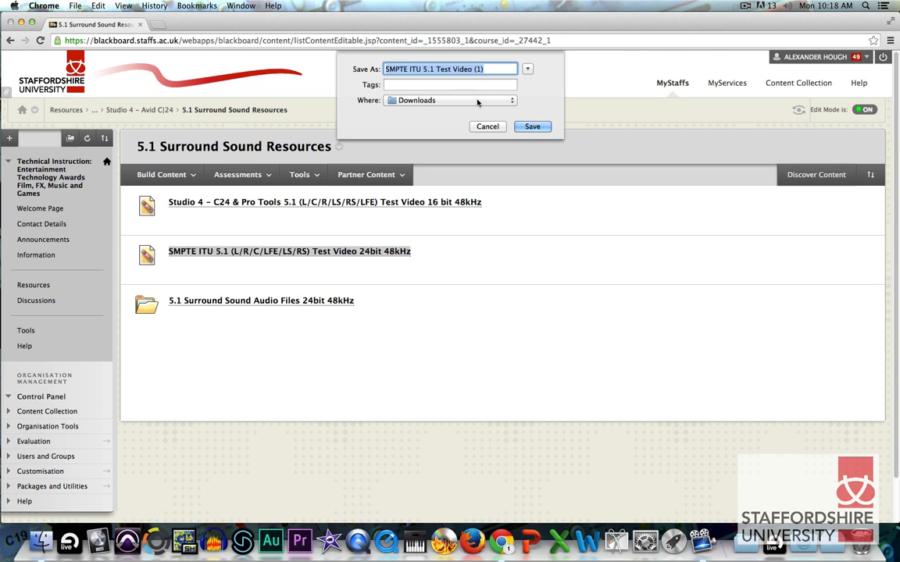
click(498, 127)
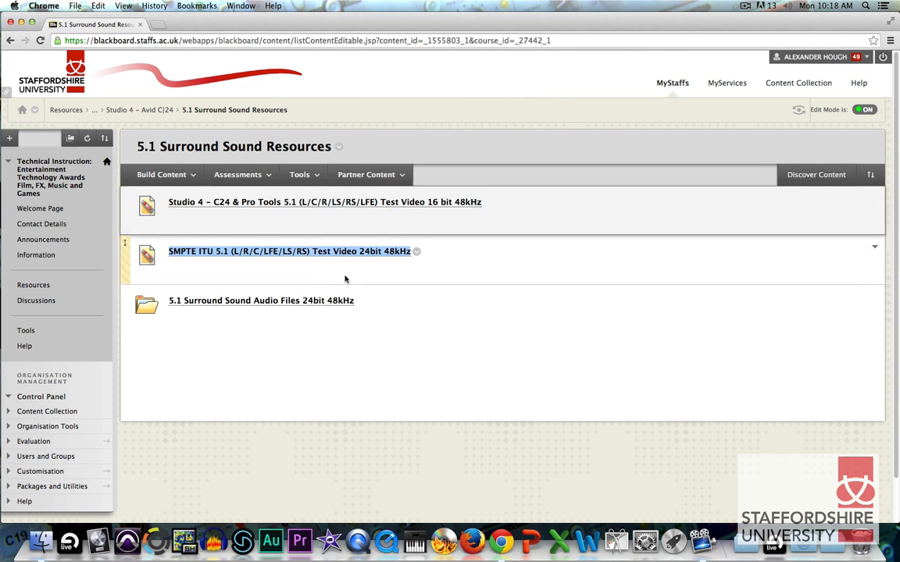
Open the 5.1 Surround Sound Audio Files 24bit 48kHz folder, try saving the 5.1 Audio L file, and cancel the save.
click(193, 306)
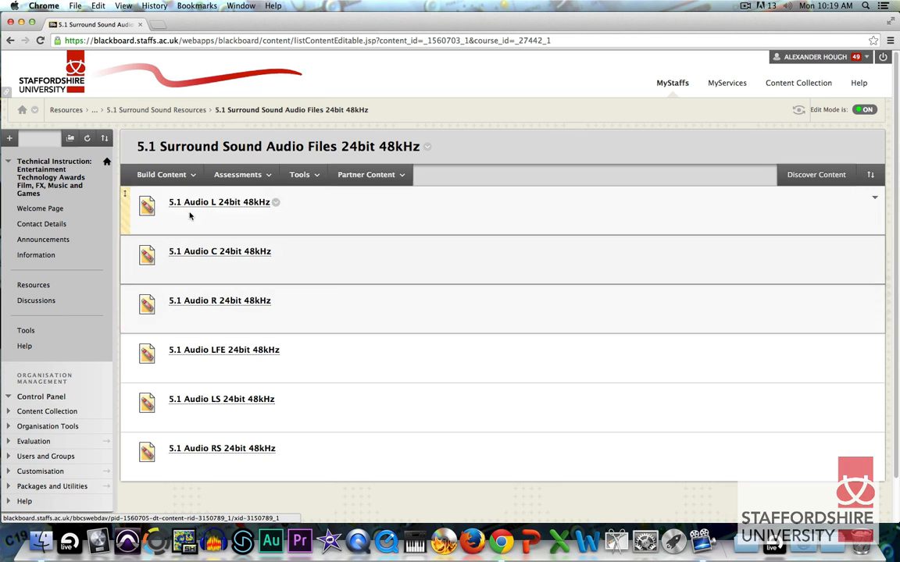
click(161, 175)
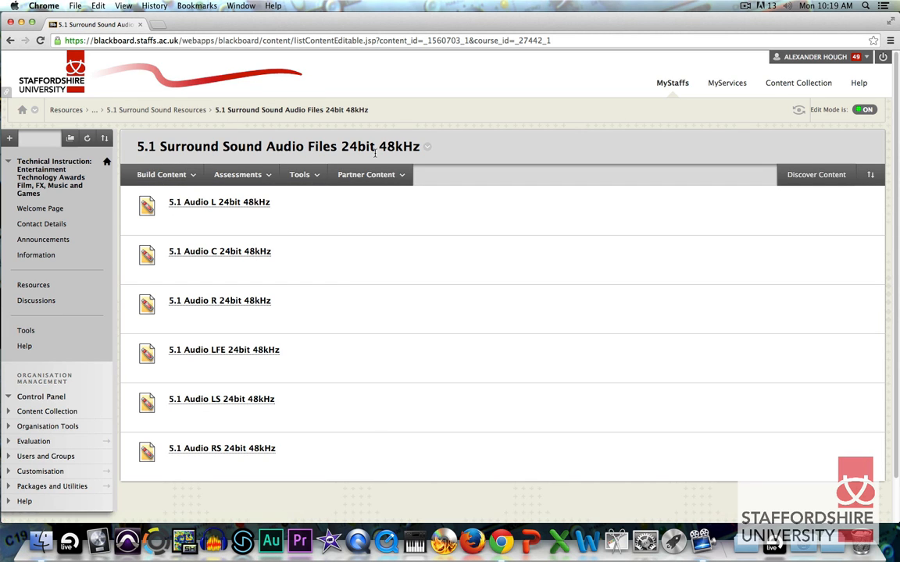
right_click(250, 202)
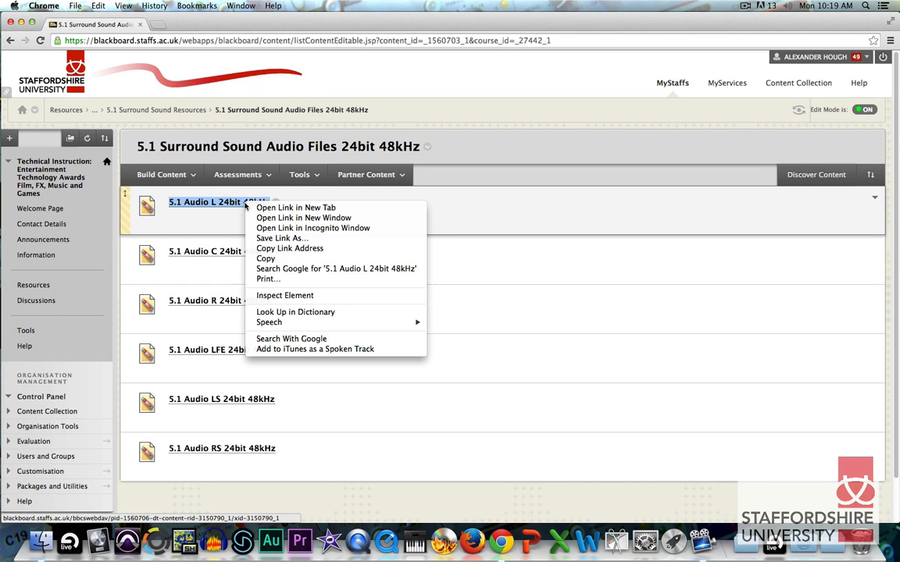
click(316, 239)
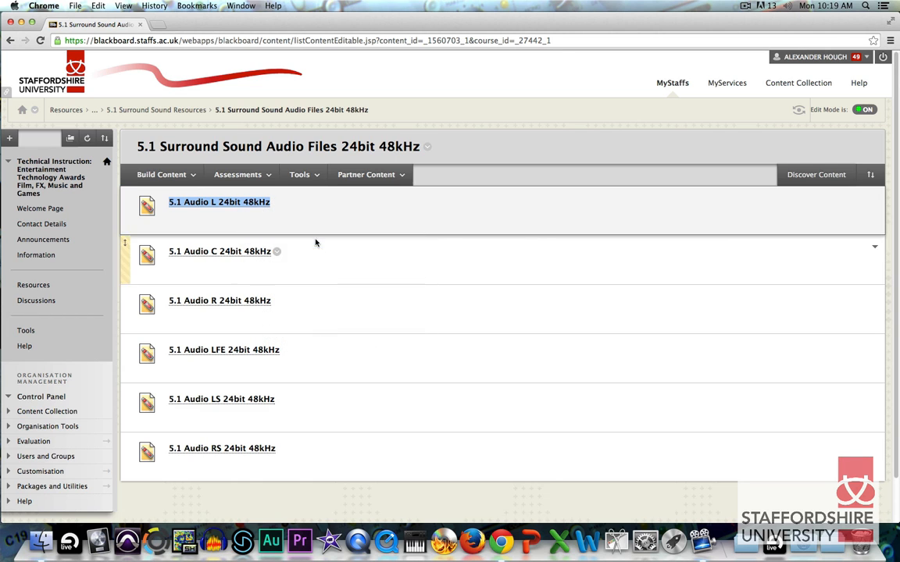
click(485, 127)
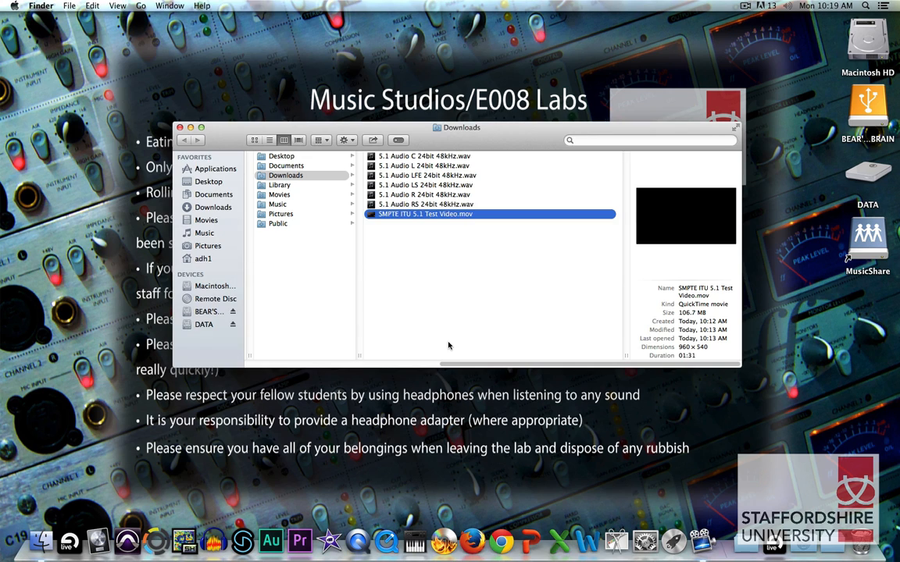
Switch to Finder and select SMPTE ITU 5.1 Test Video.mov in the Downloads folder.
click(403, 256)
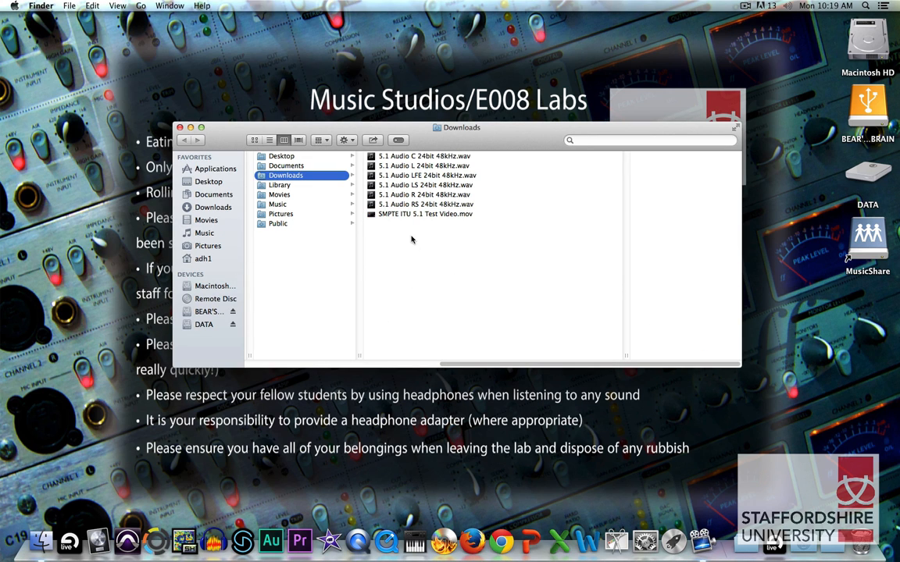
click(380, 214)
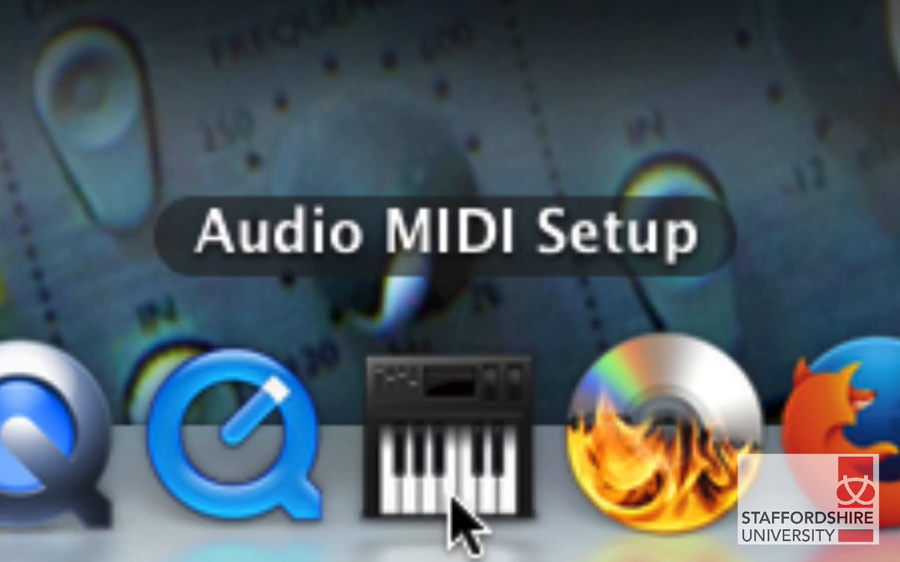
Configure the MadiXtreme 1 output speakers as Multichannel 5.1 Surround in Audio MIDI Setup.
click(415, 550)
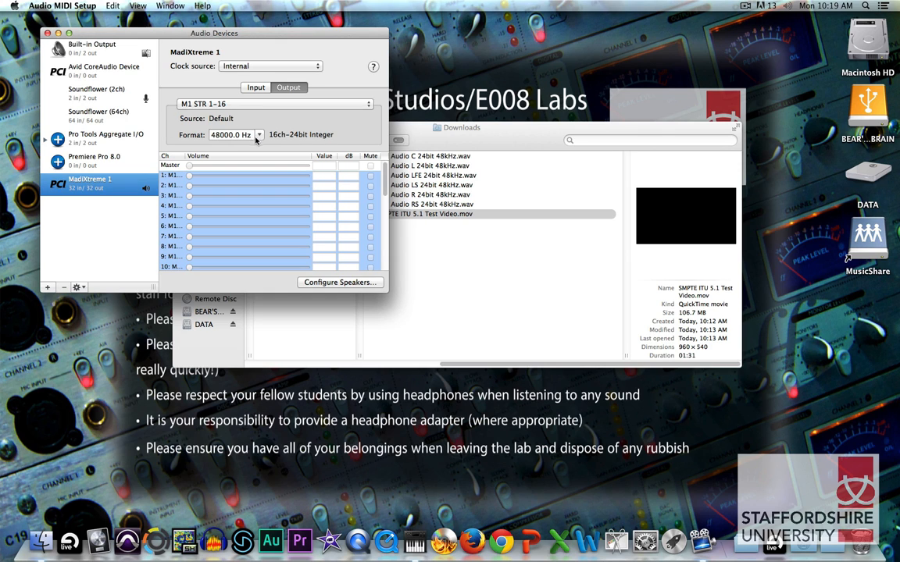
click(337, 282)
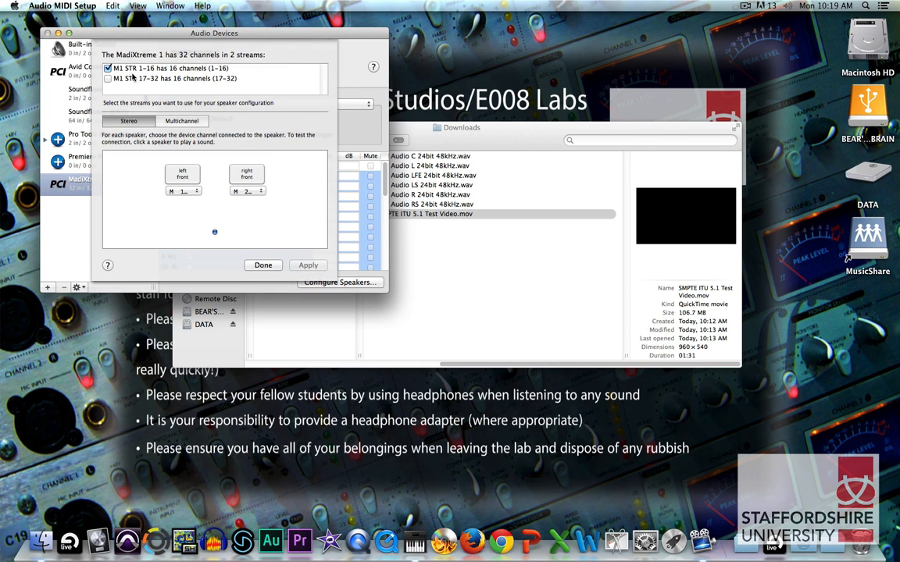
click(187, 122)
click(241, 122)
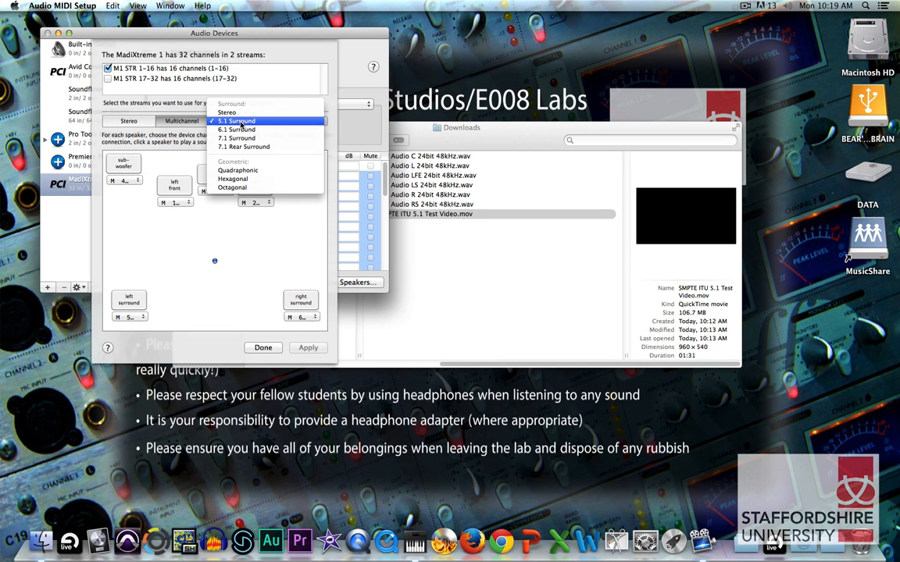
click(258, 122)
click(258, 123)
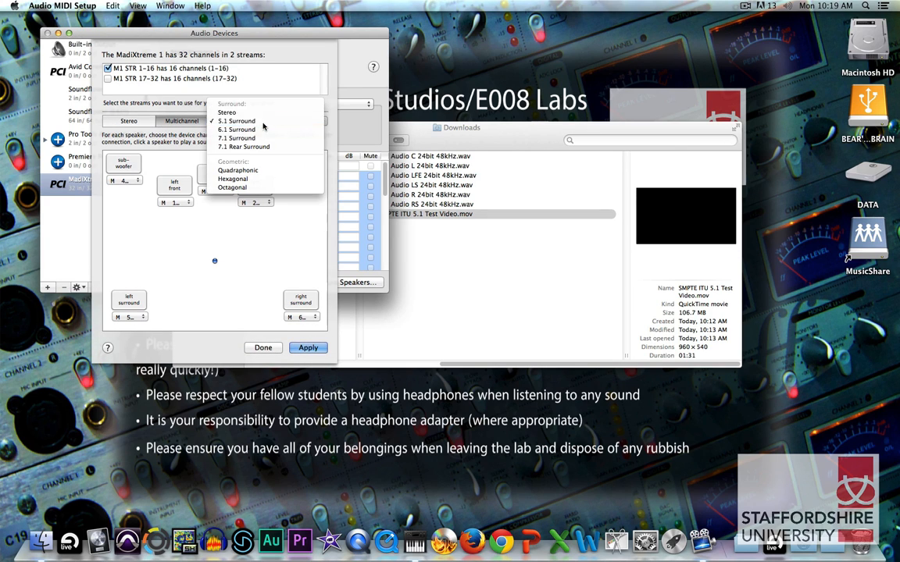
click(260, 123)
Assign the speakers to MadiXtreme channels: left front 1, right front 2, center 3, subwoofer 4, left surround 5 and right surround 6.
click(173, 202)
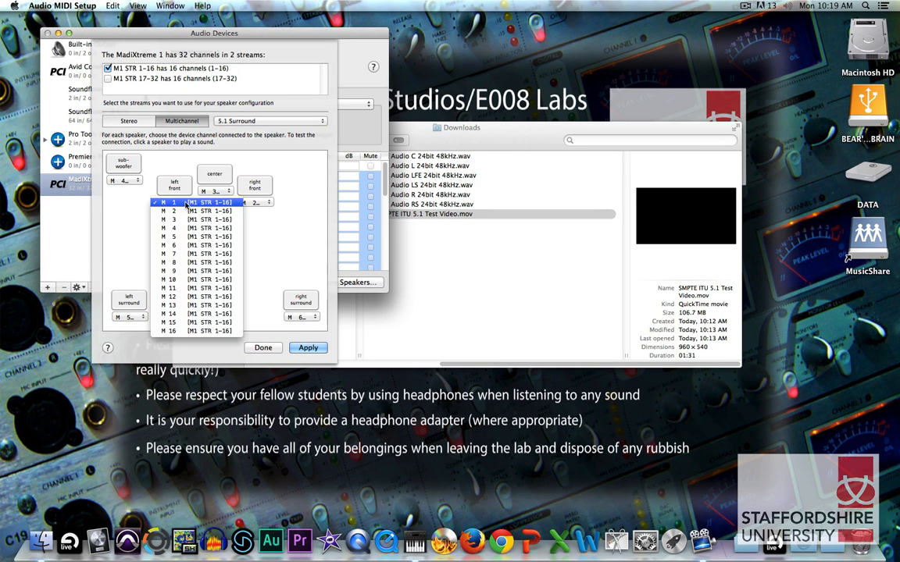
click(194, 204)
click(266, 203)
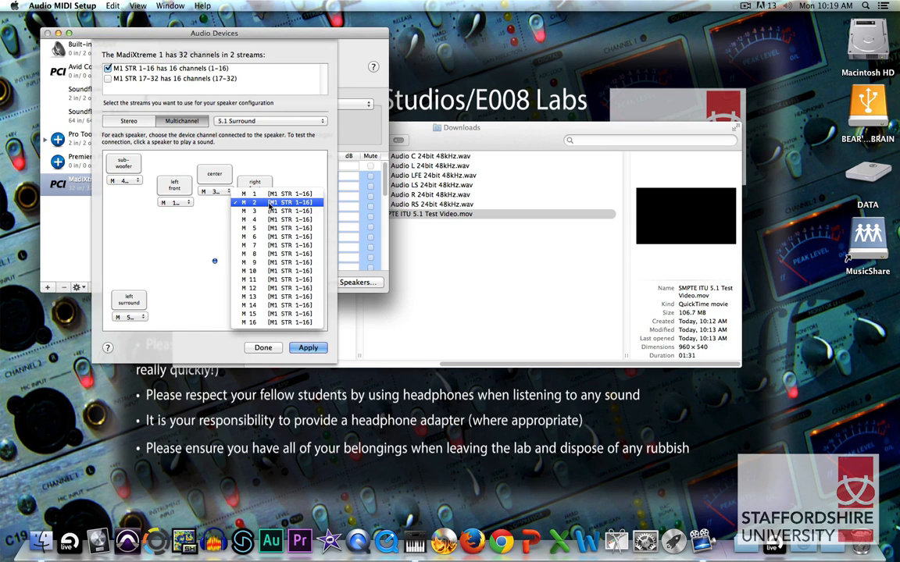
click(269, 203)
click(223, 192)
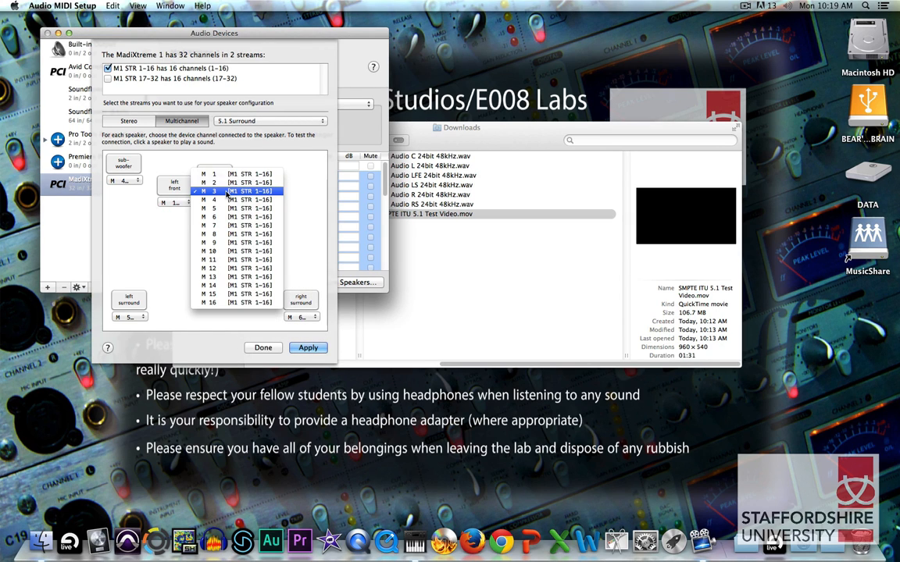
click(226, 193)
click(136, 182)
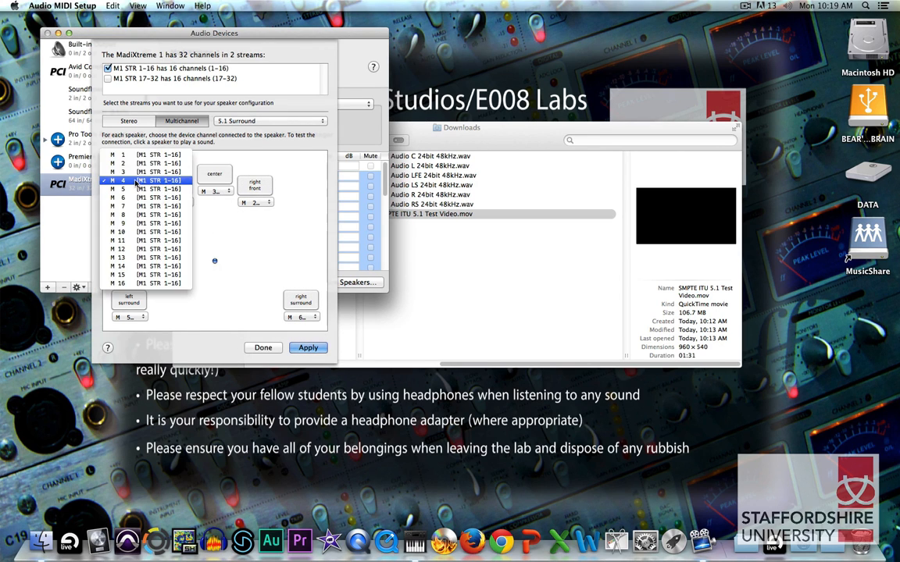
click(136, 181)
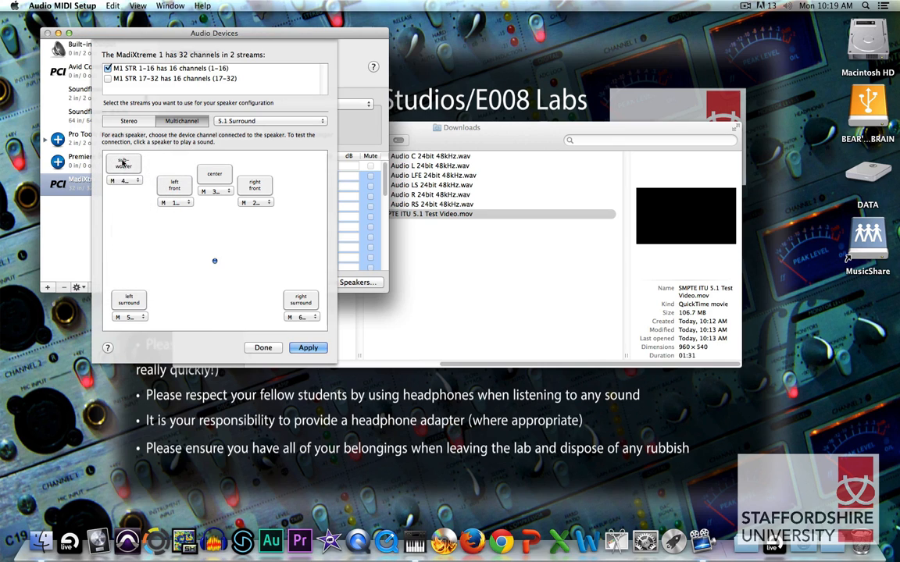
click(140, 317)
click(143, 318)
click(300, 317)
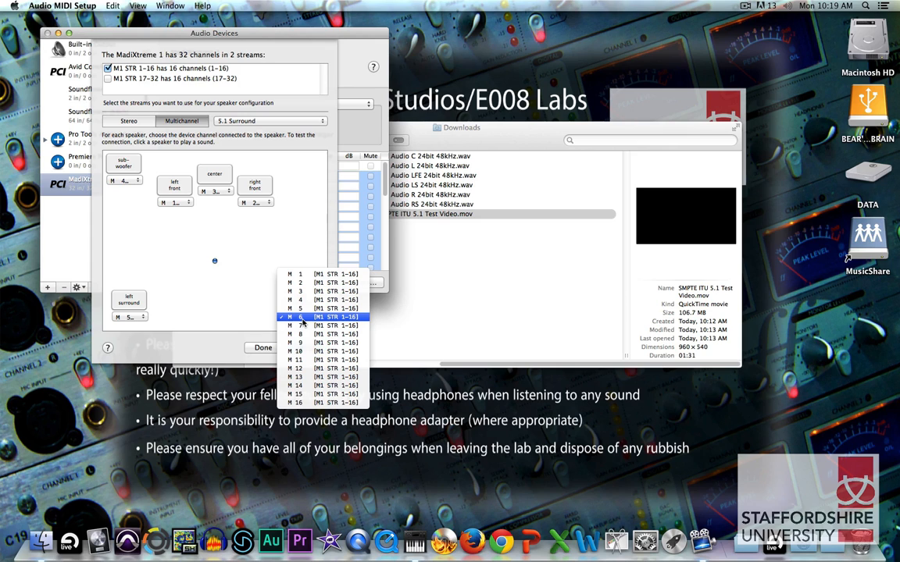
click(293, 317)
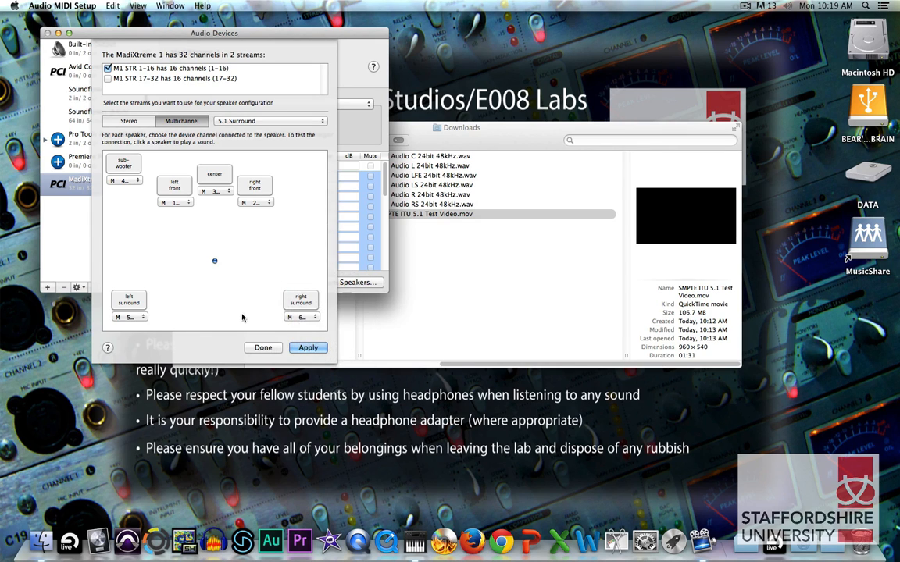
Apply the 5.1 speaker configuration and quit Audio MIDI Setup.
click(307, 349)
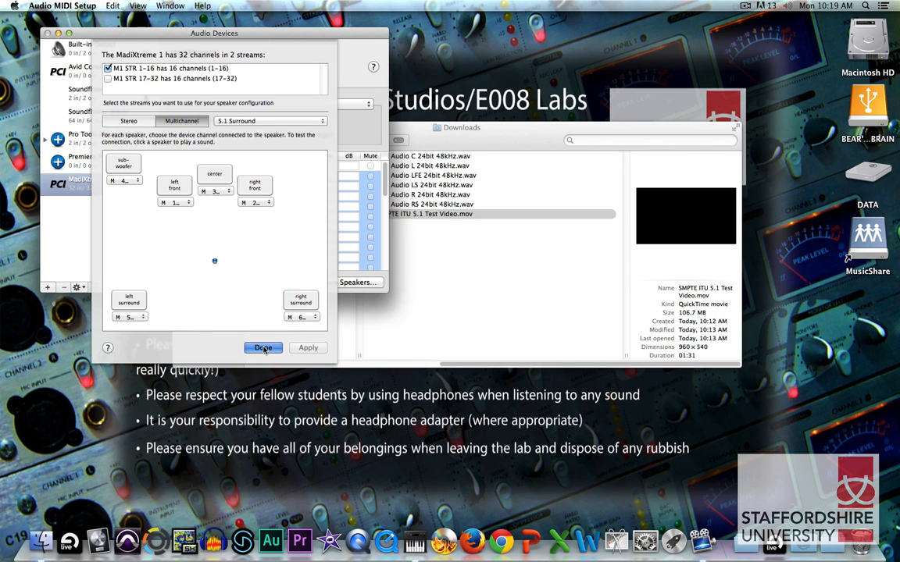
click(263, 348)
click(63, 6)
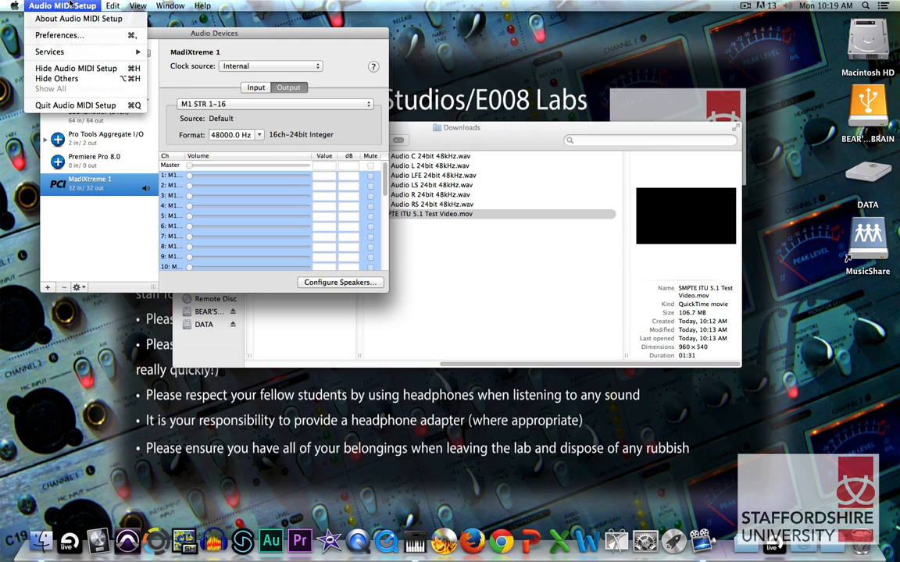
click(55, 94)
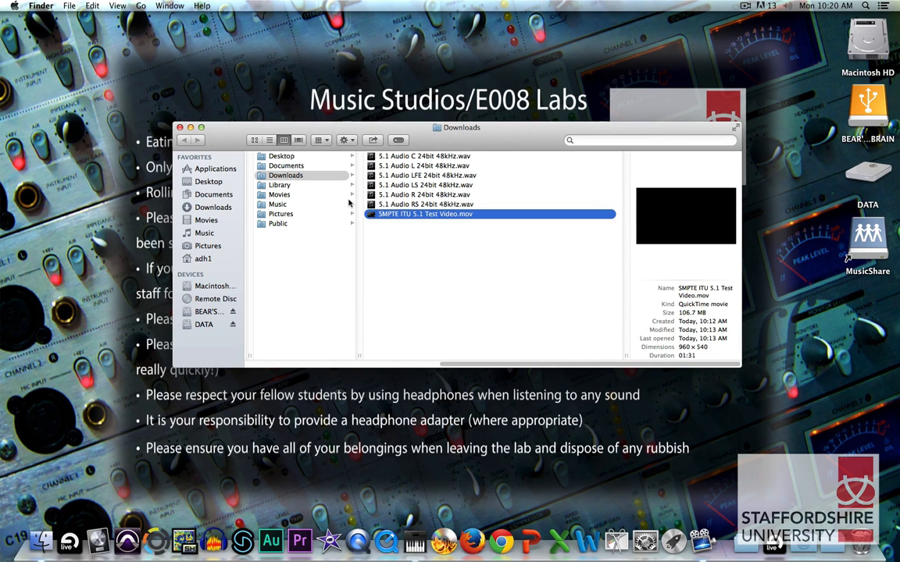
Open SMPTE ITU 5.1 Test Video.mov in QuickTime Player 7, play it from the beginning, and quit the player.
right_click(399, 217)
mouse_move(578, 230)
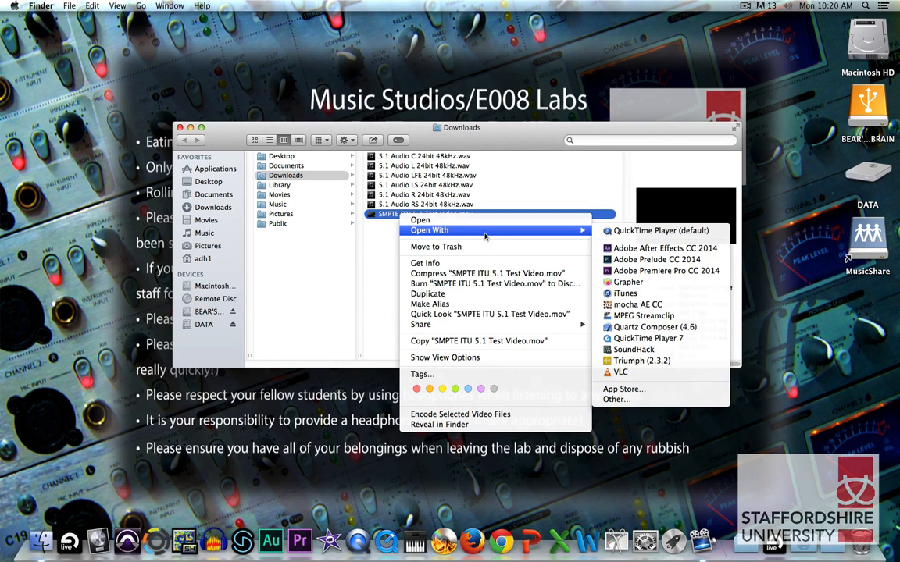
click(697, 342)
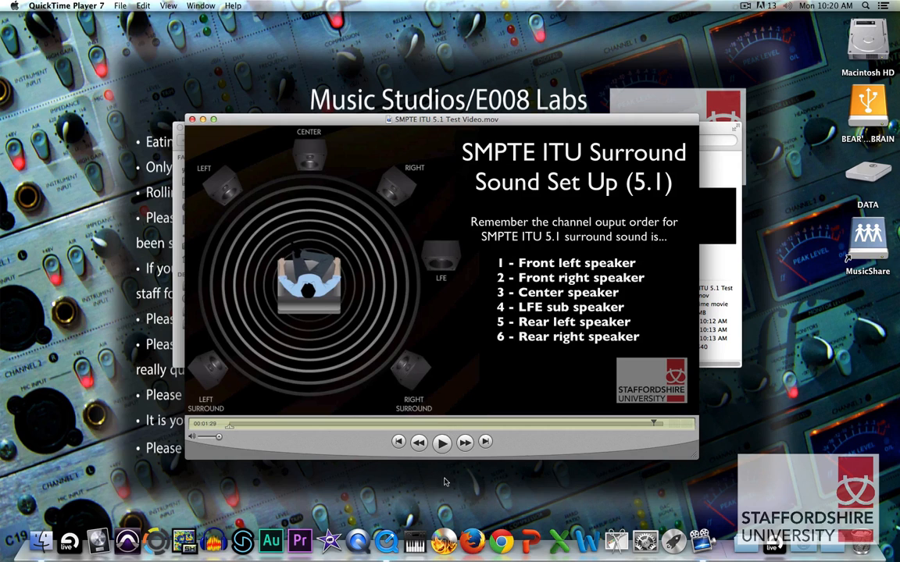
click(417, 443)
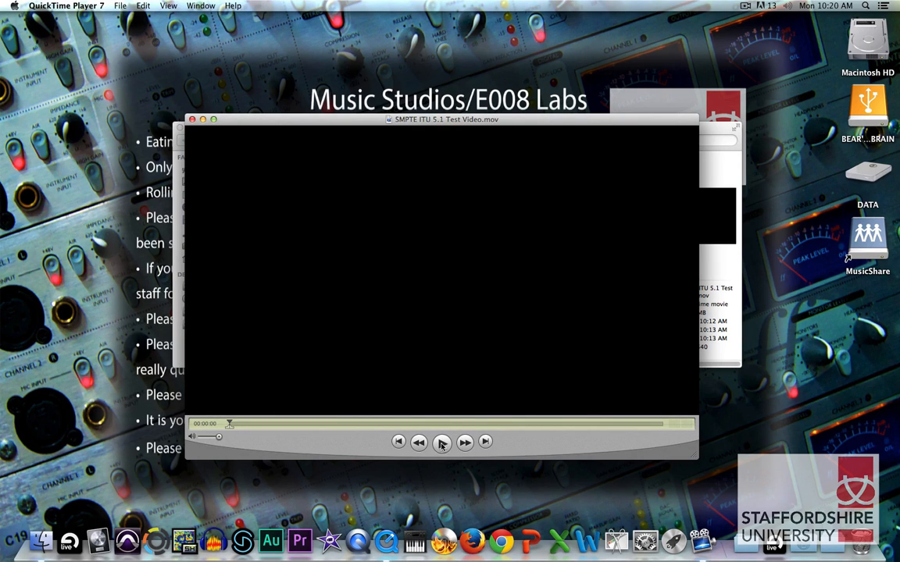
click(441, 443)
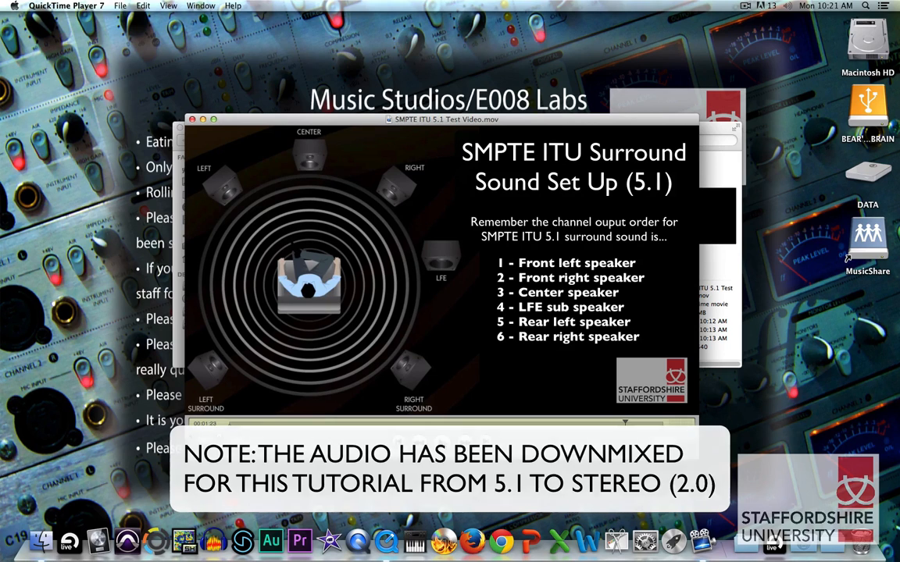
key(super+q)
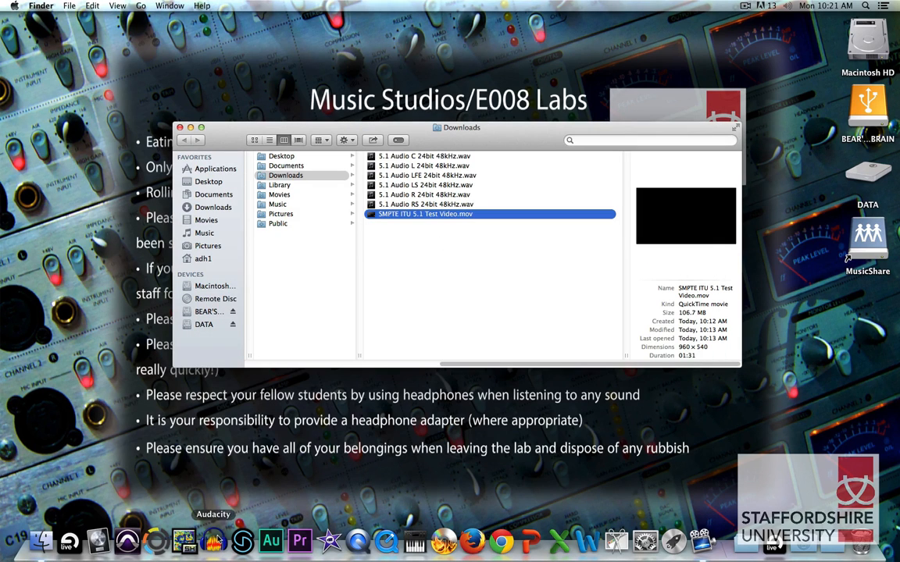
Open Logic Pro X and create a new project with one audio track.
click(100, 541)
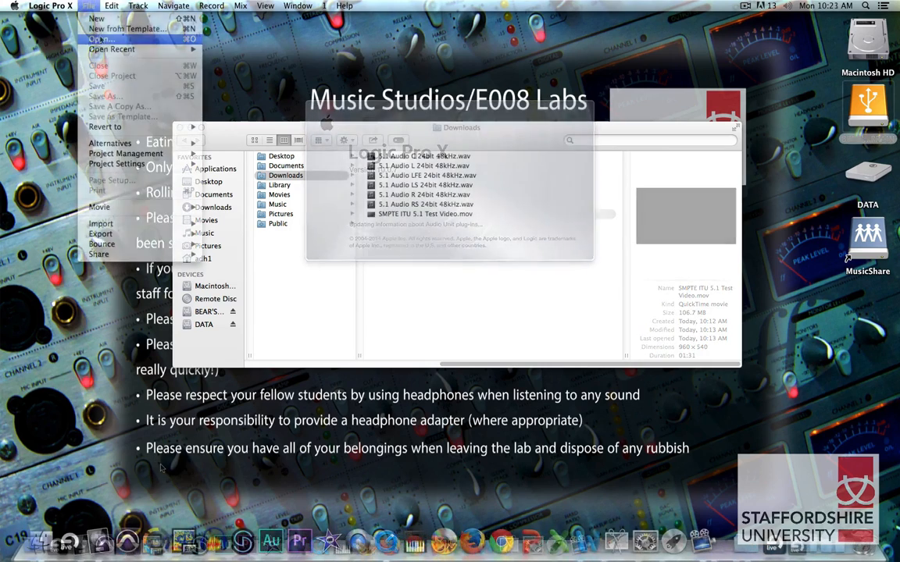
click(94, 22)
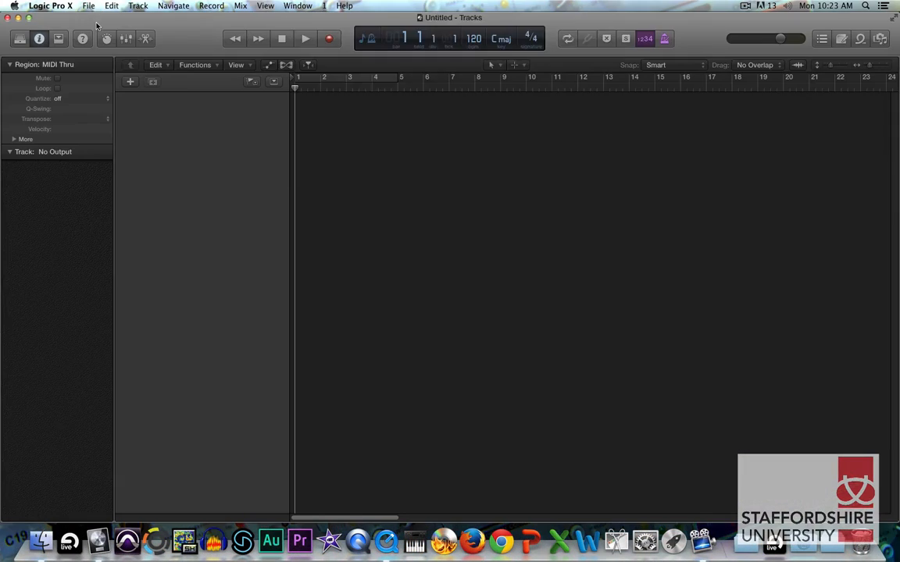
click(449, 49)
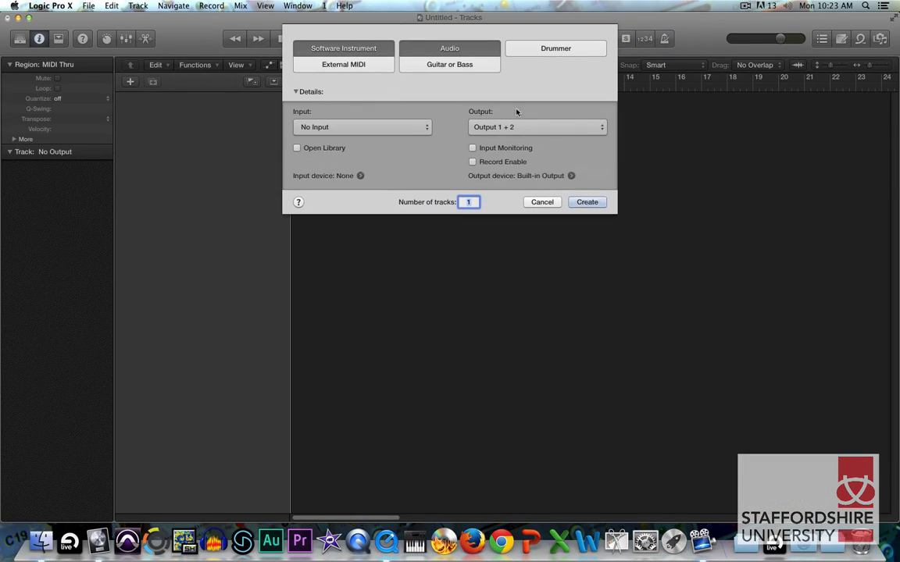
click(587, 201)
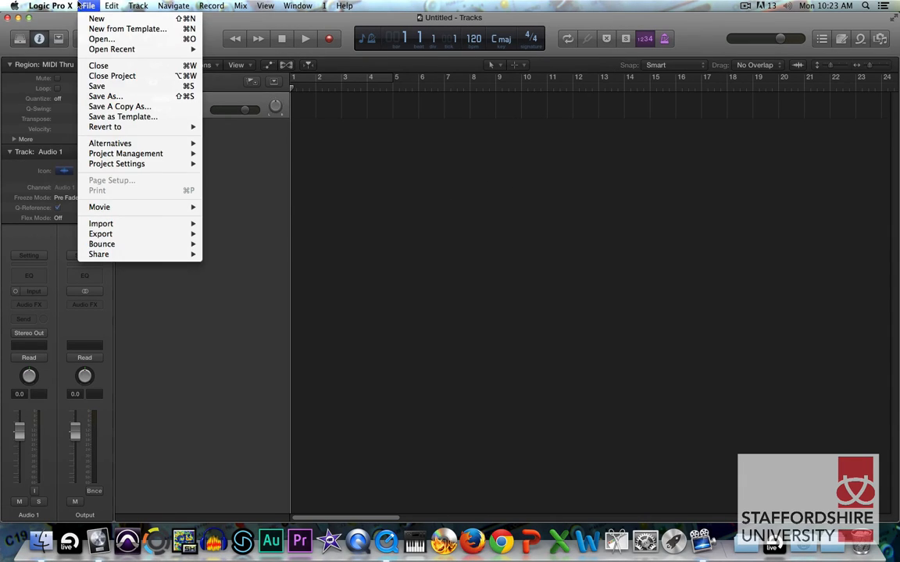
Set the output device to MadiXtreme 1 in the audio preferences.
mouse_move(58, 6)
mouse_move(69, 34)
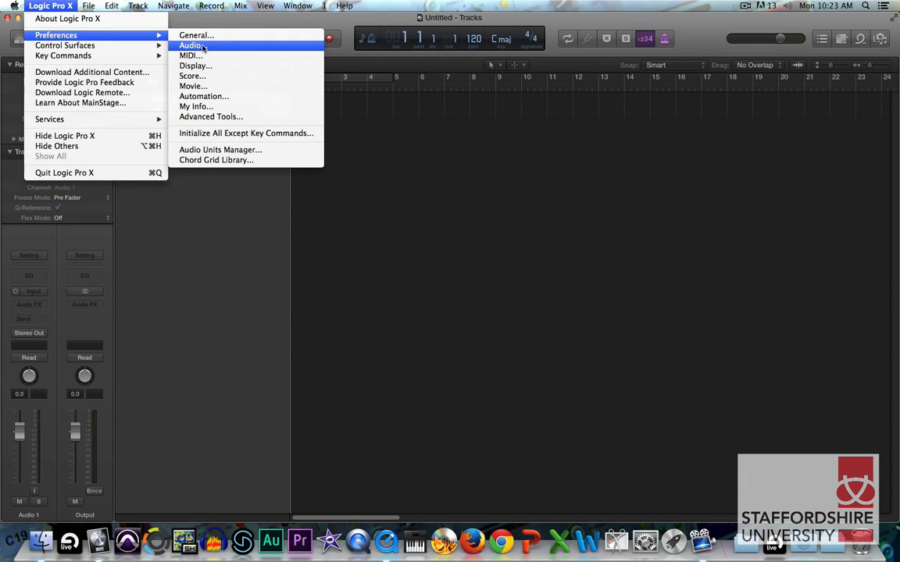
click(200, 46)
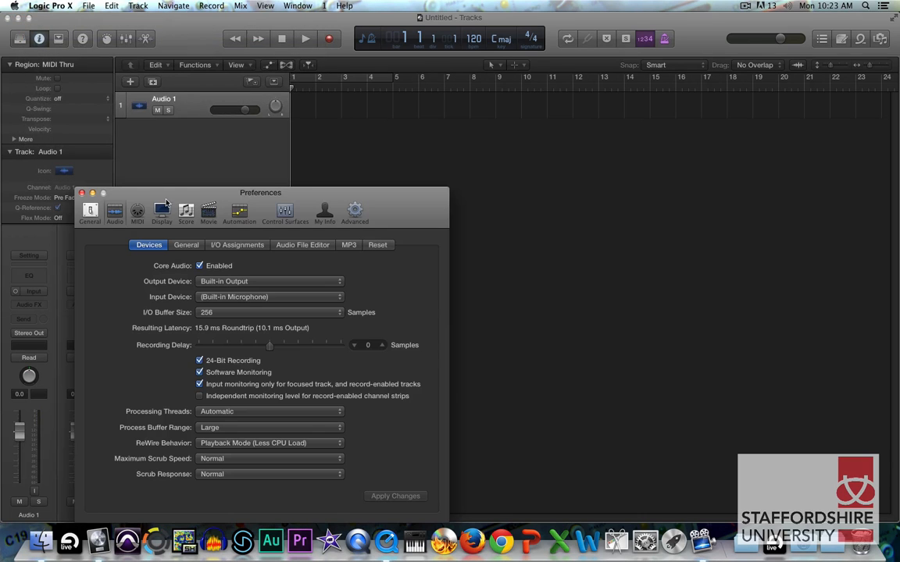
drag(213, 176, 434, 126)
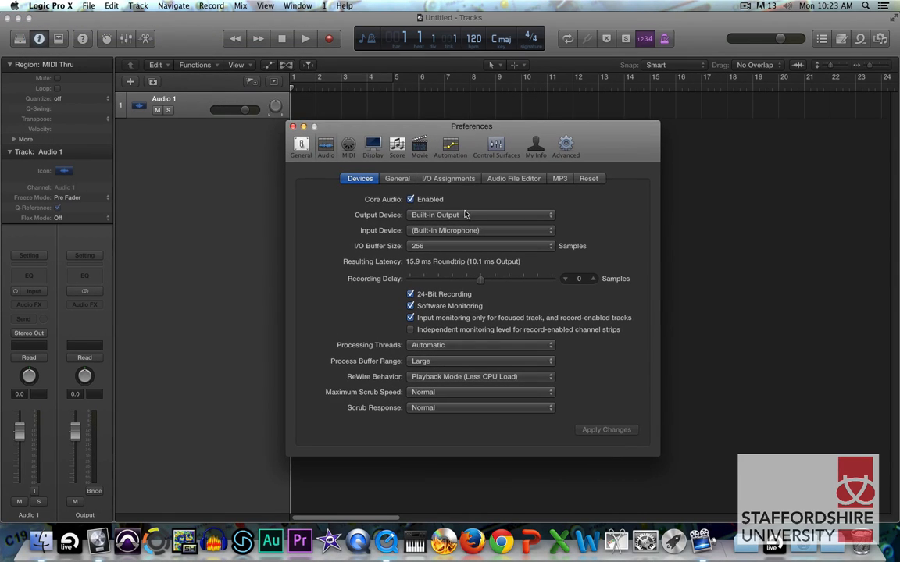
click(465, 214)
click(471, 206)
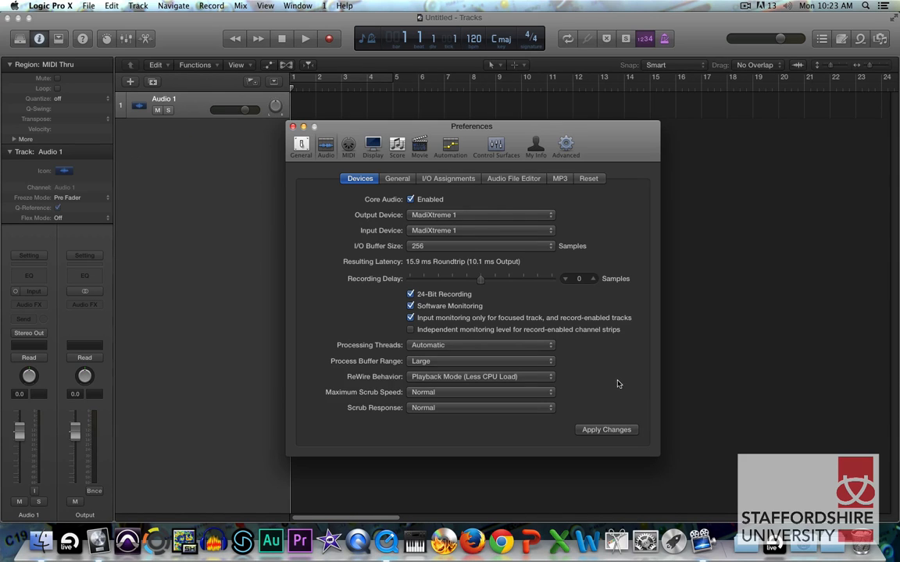
Set the surround output format to 5.1 (ITU 775) and initialize its channel assignments to ITU.
click(451, 180)
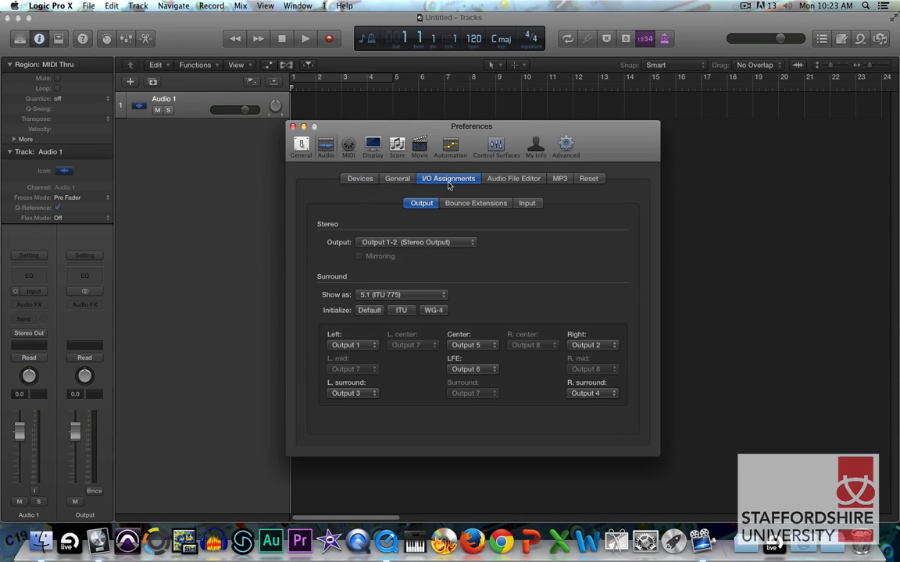
click(399, 294)
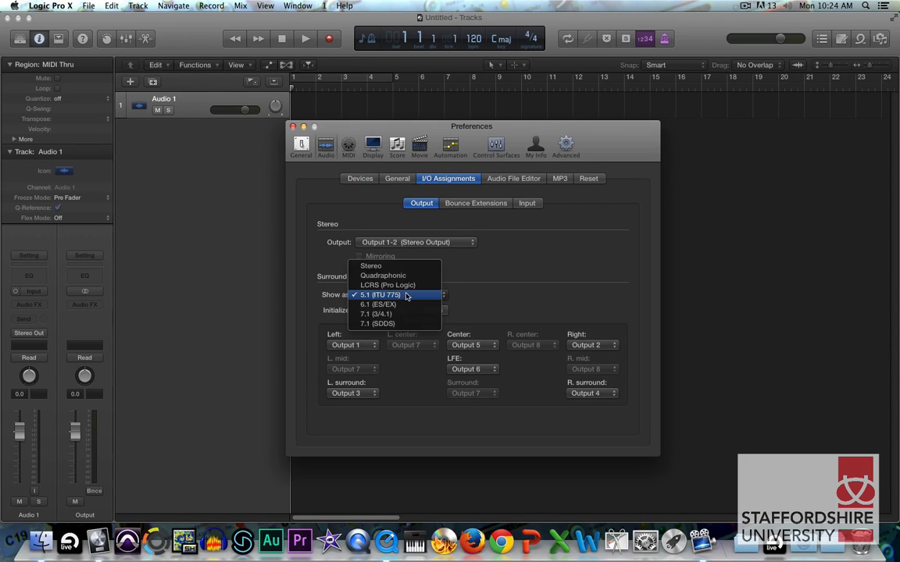
click(406, 297)
click(404, 312)
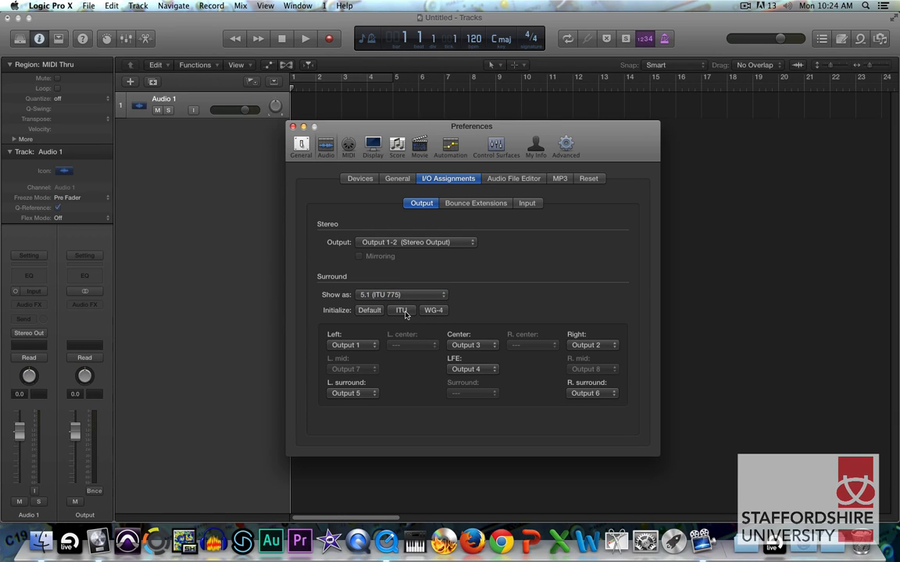
Confirm surround outputs as left 1, right 2, center 3, LFE 4, left surround 5, right surround 6, and apply the audio device changes.
click(368, 346)
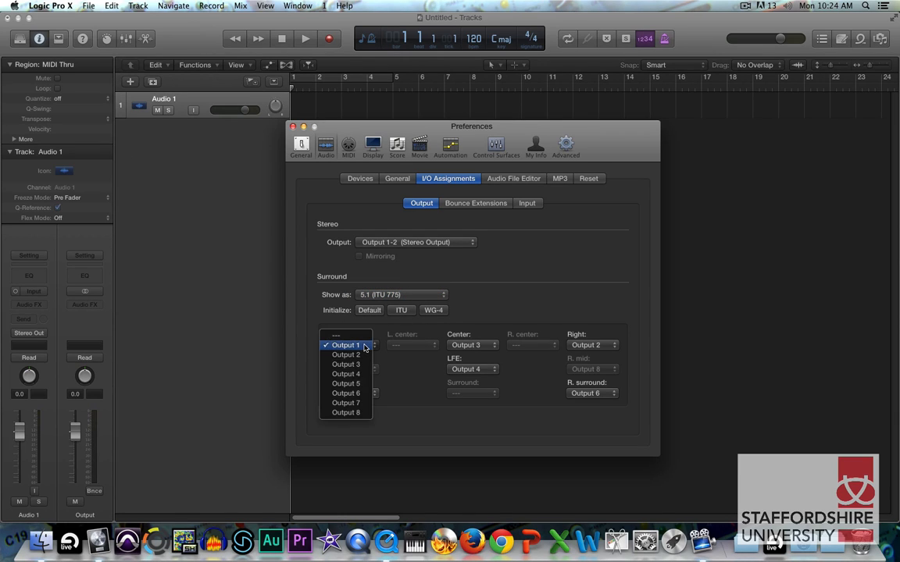
click(362, 346)
click(601, 349)
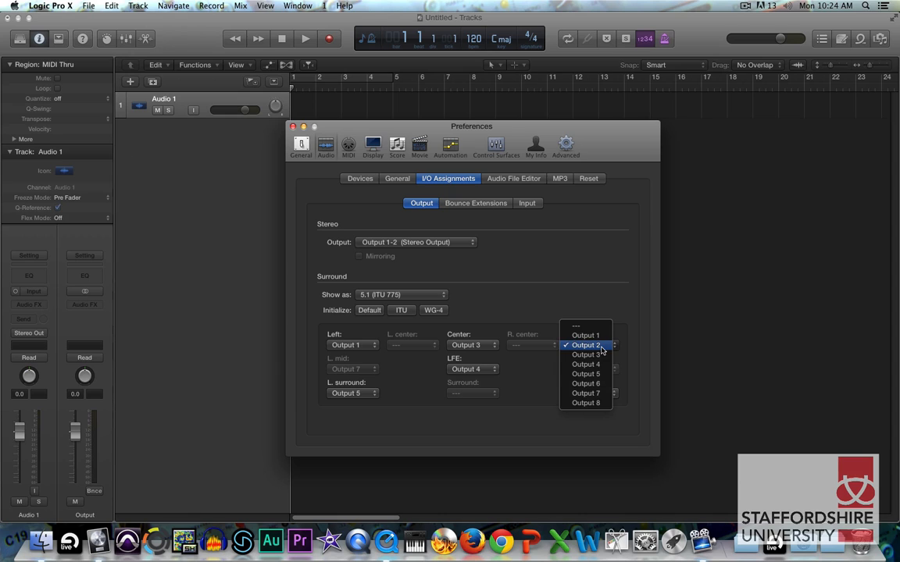
click(599, 346)
click(487, 348)
click(467, 346)
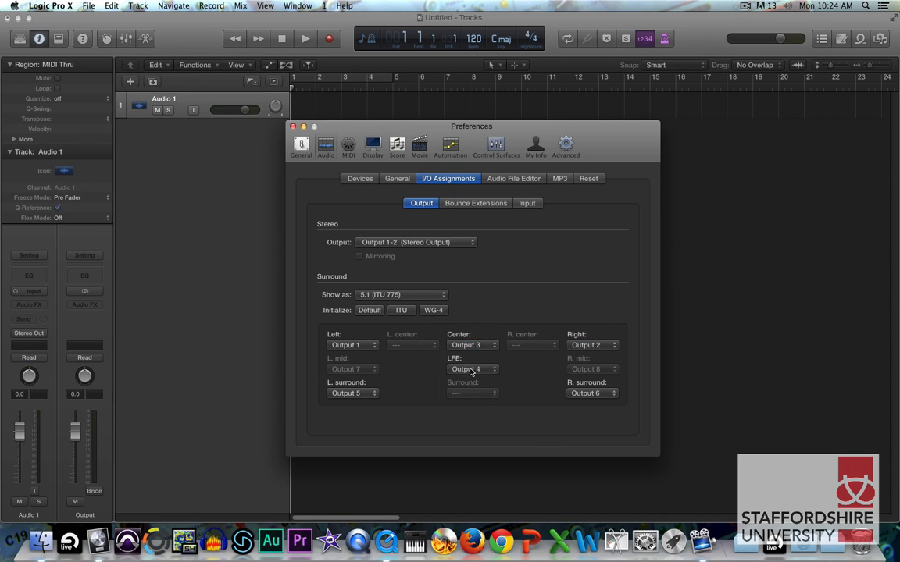
click(477, 370)
click(523, 376)
click(350, 394)
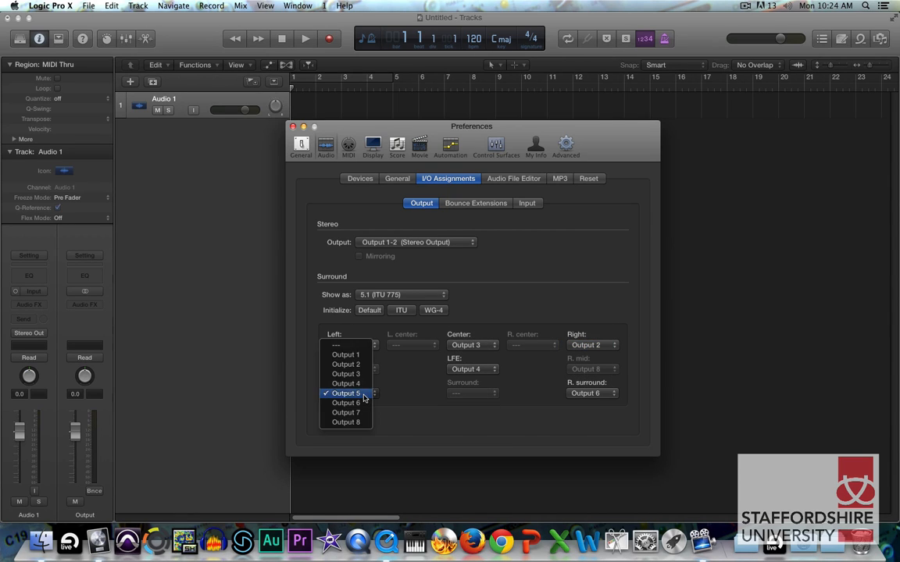
click(347, 393)
click(603, 393)
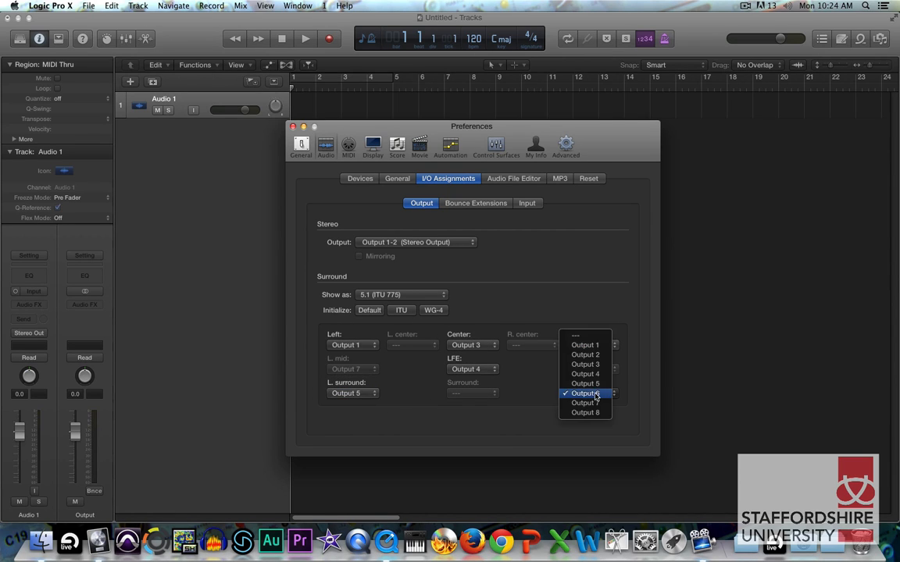
click(520, 395)
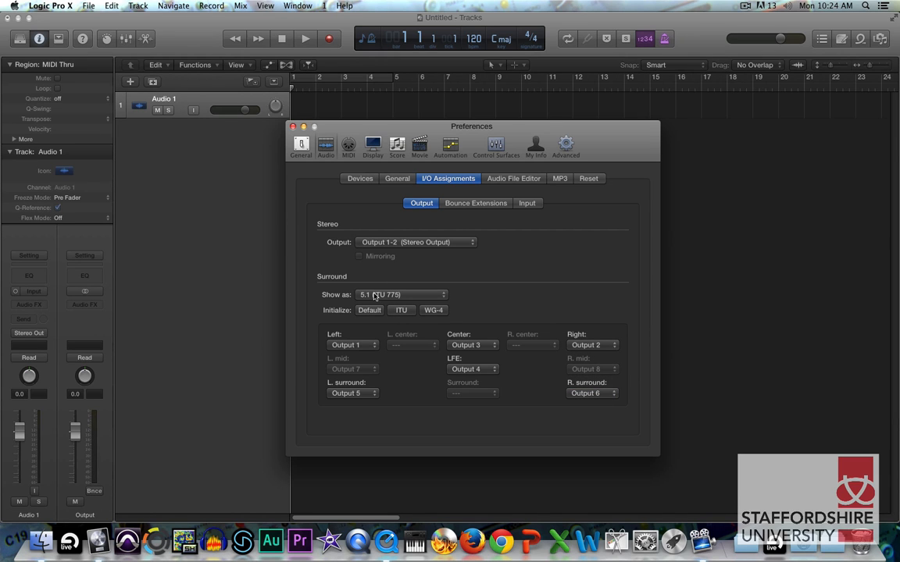
click(360, 178)
click(606, 429)
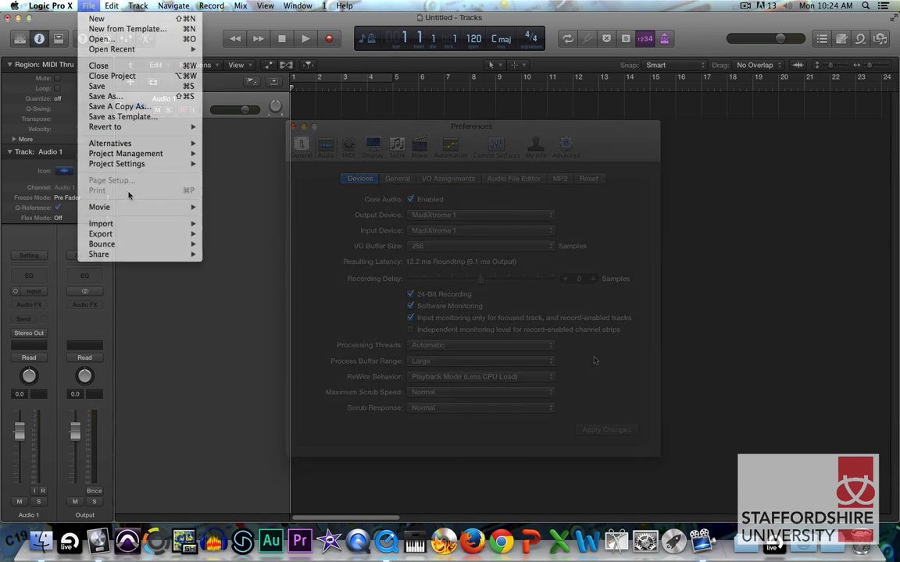
Open SMPTE ITU 5.1 Test Video.mov from Downloads as the project movie and extract its audio track.
mouse_move(157, 224)
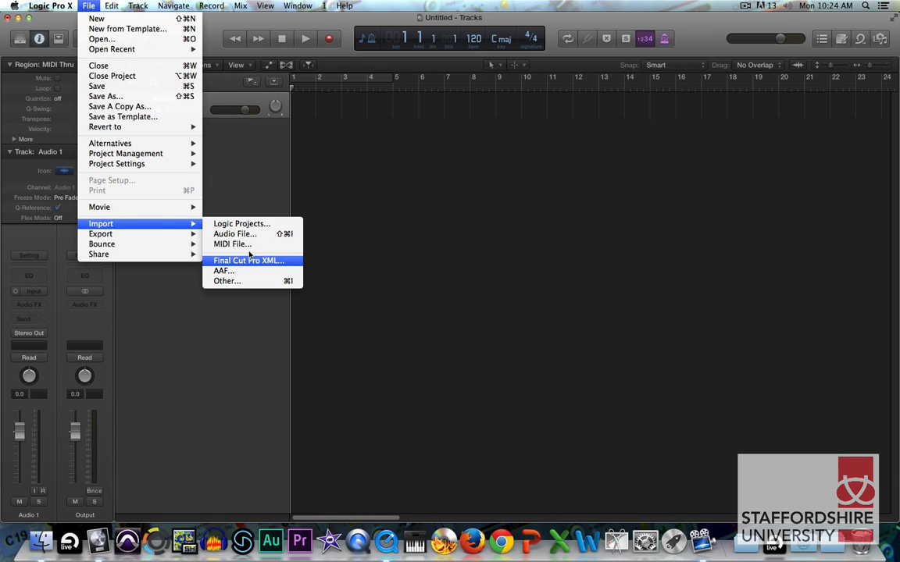
mouse_move(187, 207)
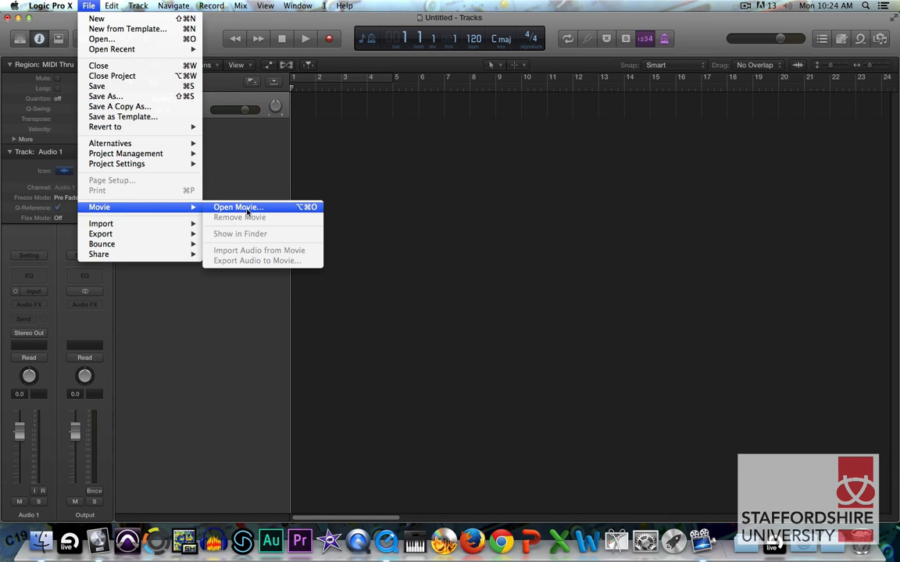
click(247, 208)
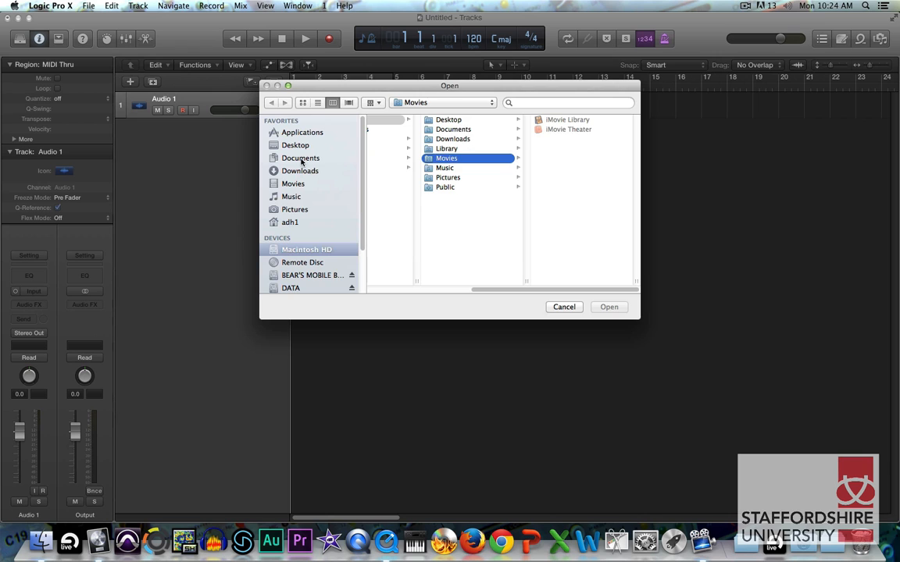
click(301, 172)
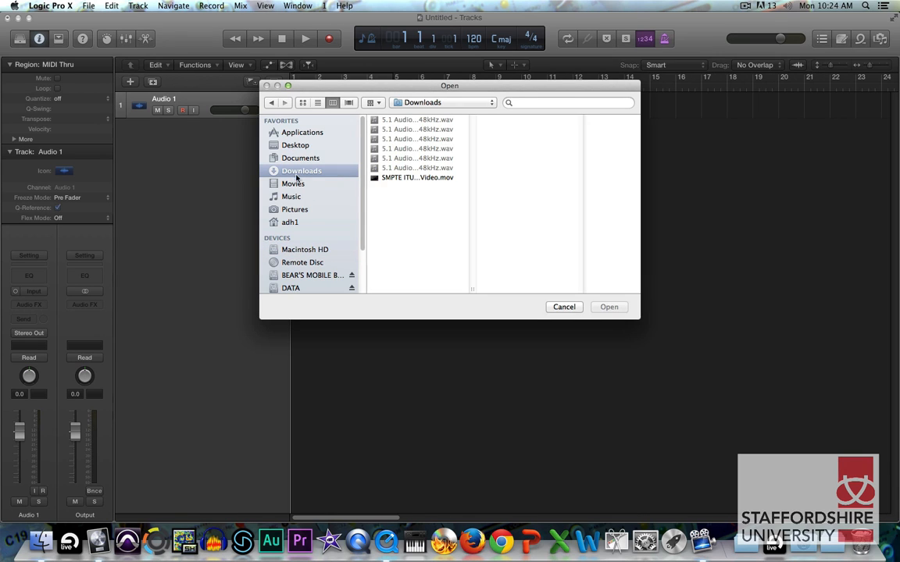
click(420, 178)
click(610, 308)
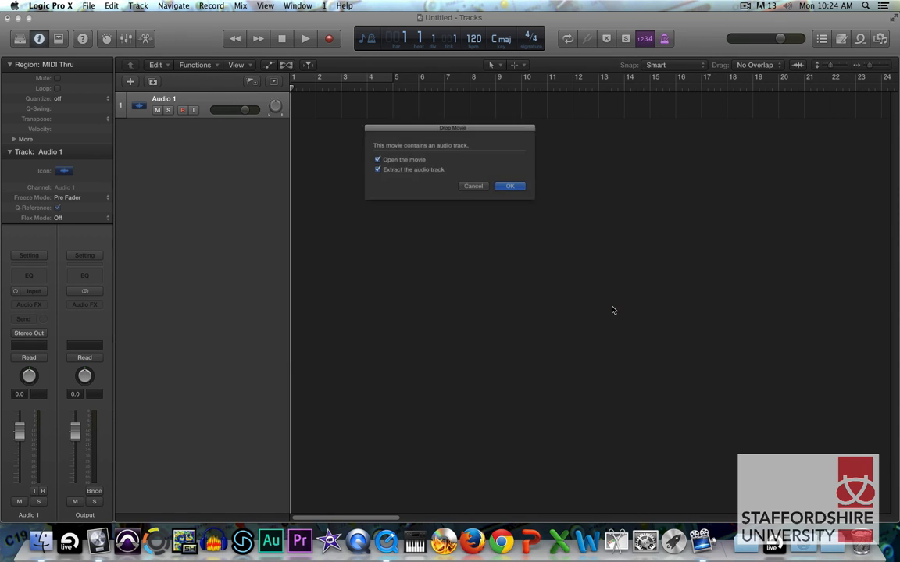
click(522, 192)
Reduce the movie window to half size and place it below the tracks.
right_click(381, 177)
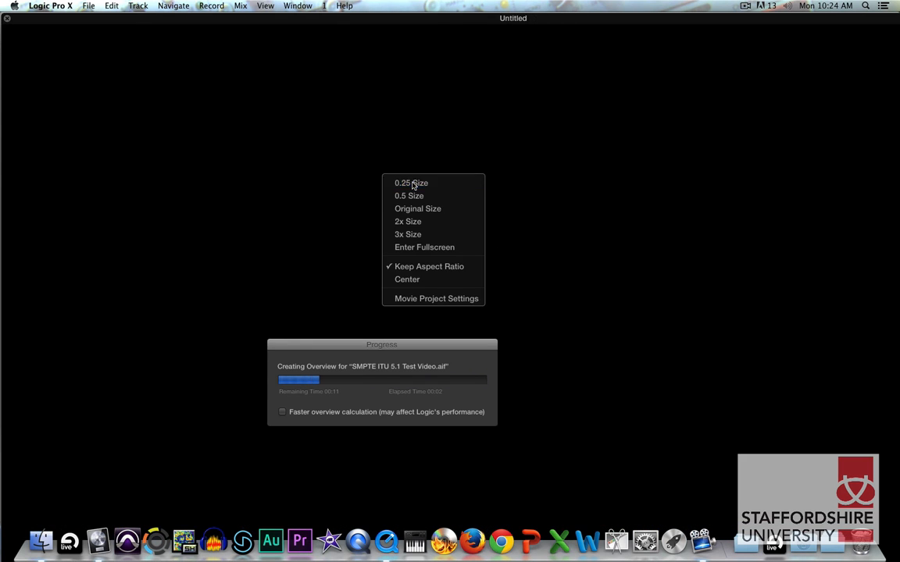
click(388, 184)
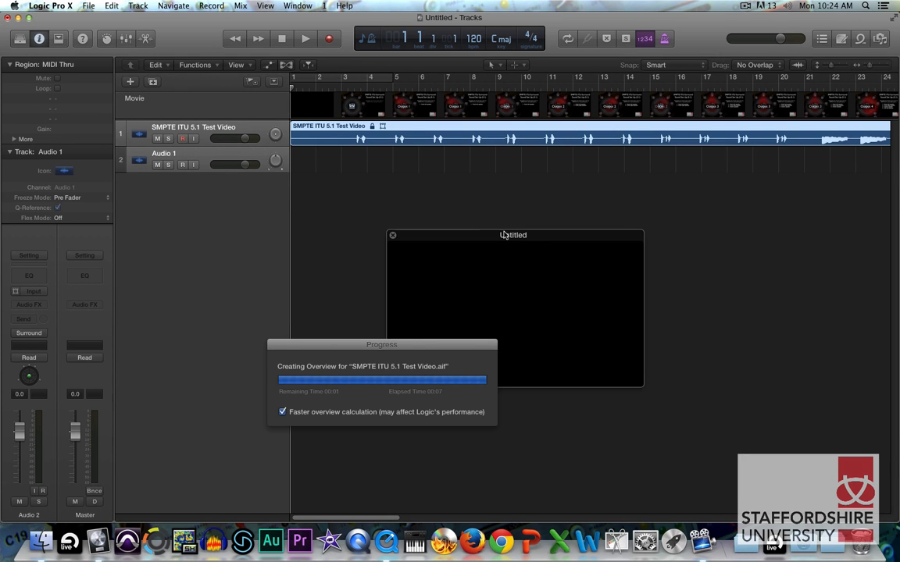
drag(505, 240, 433, 216)
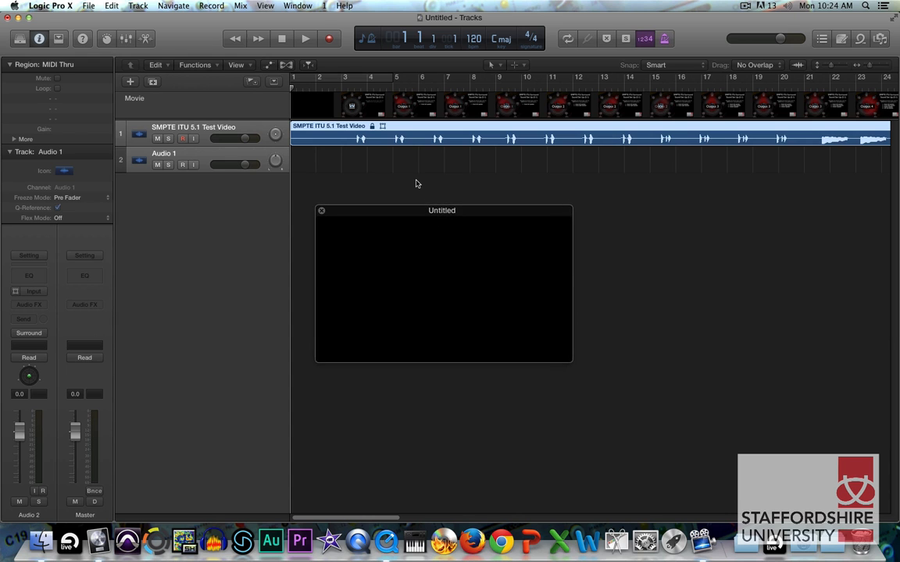
click(418, 182)
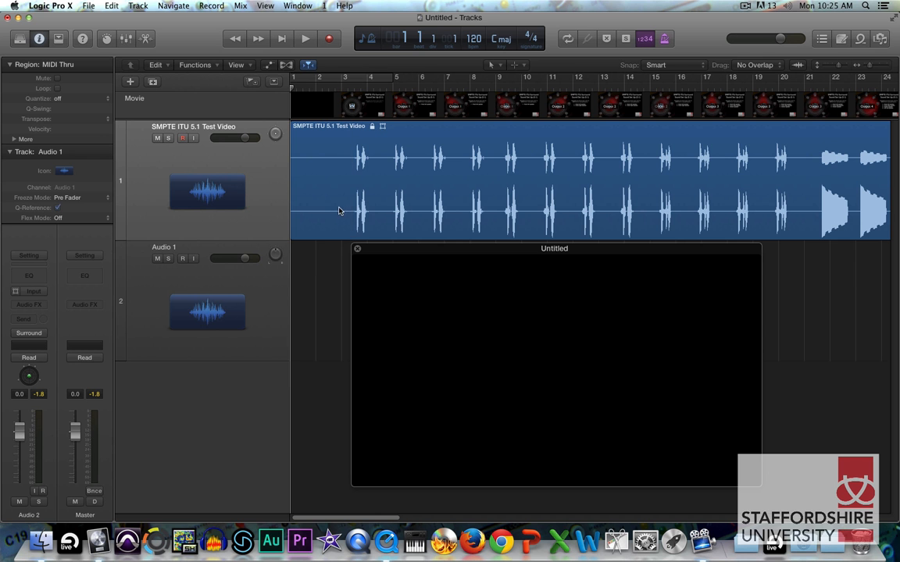
Insert a 5.1 Level Meter plug-in on the Master channel strip.
click(348, 210)
click(91, 302)
mouse_move(118, 426)
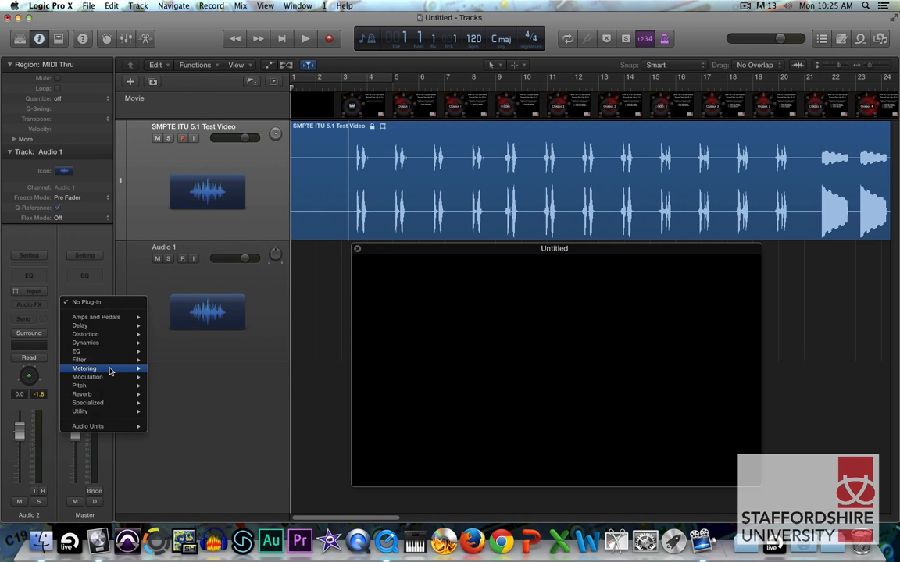
mouse_move(118, 369)
mouse_move(197, 382)
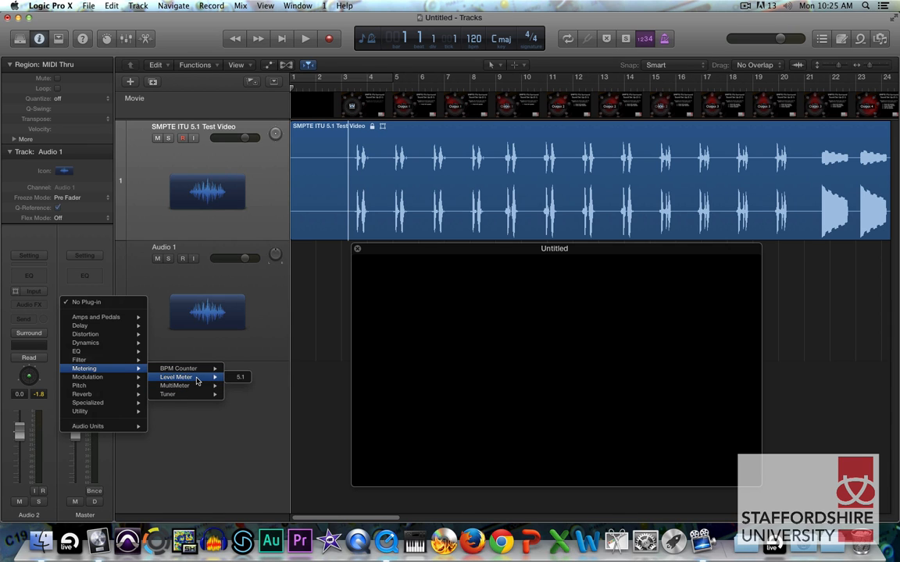
click(241, 378)
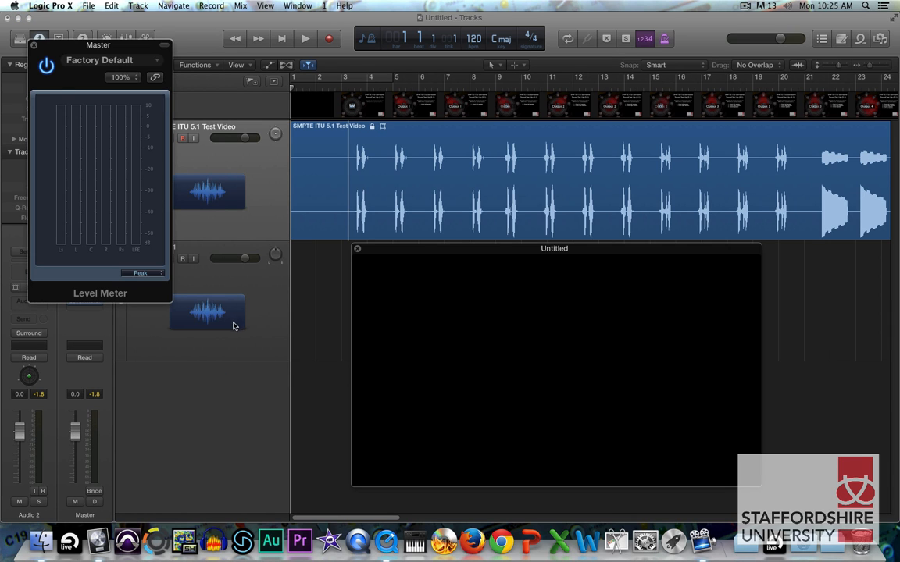
Enlarge the Level Meter window to 150%, place it beside the movie window, and hide its header controls.
drag(157, 48, 281, 250)
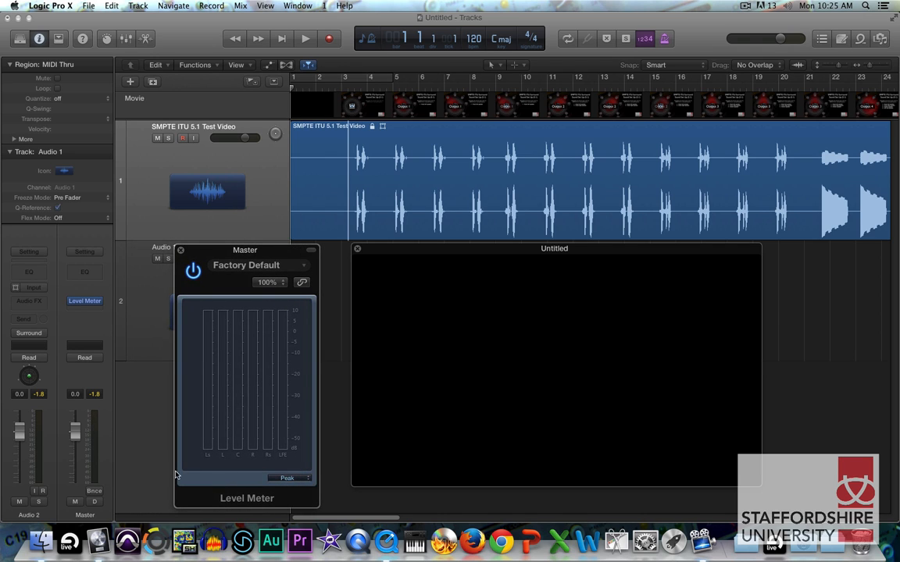
click(267, 282)
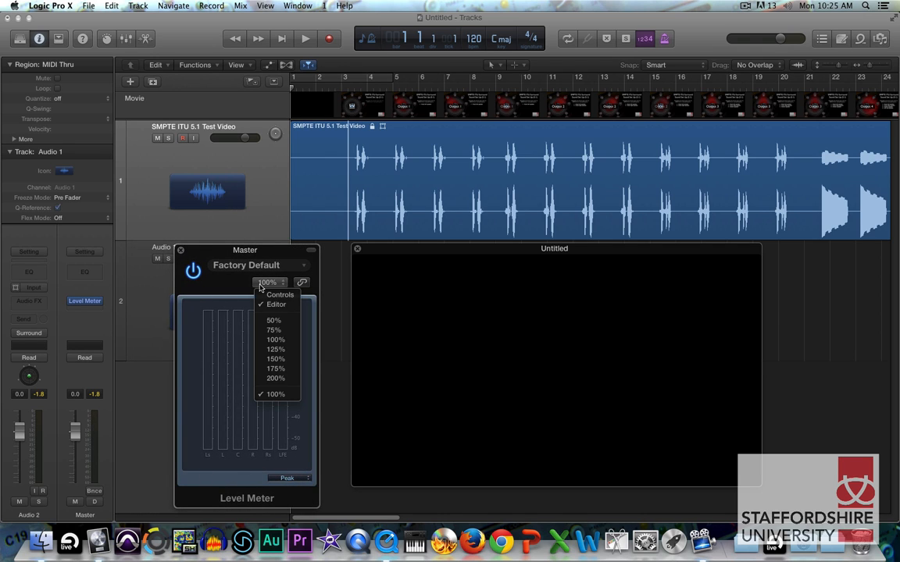
click(275, 359)
drag(270, 259, 219, 203)
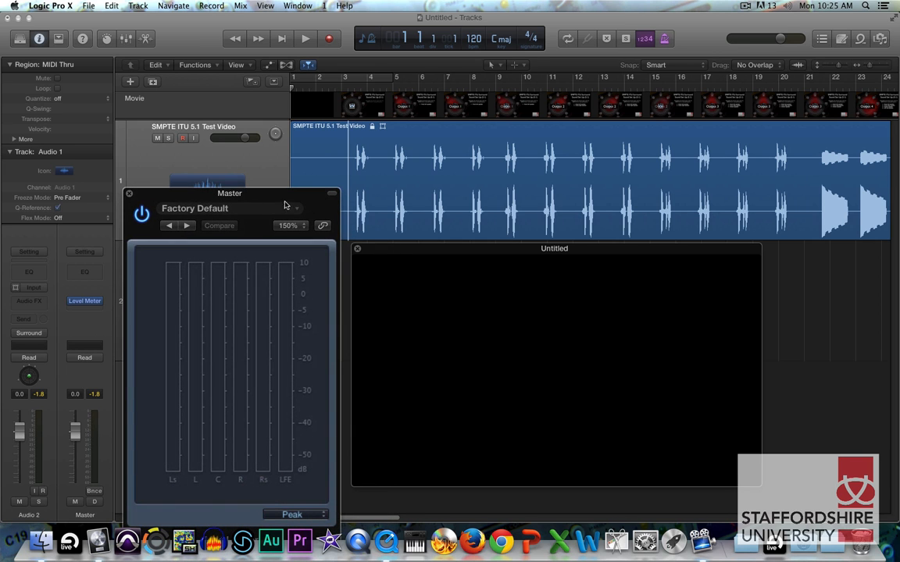
click(331, 194)
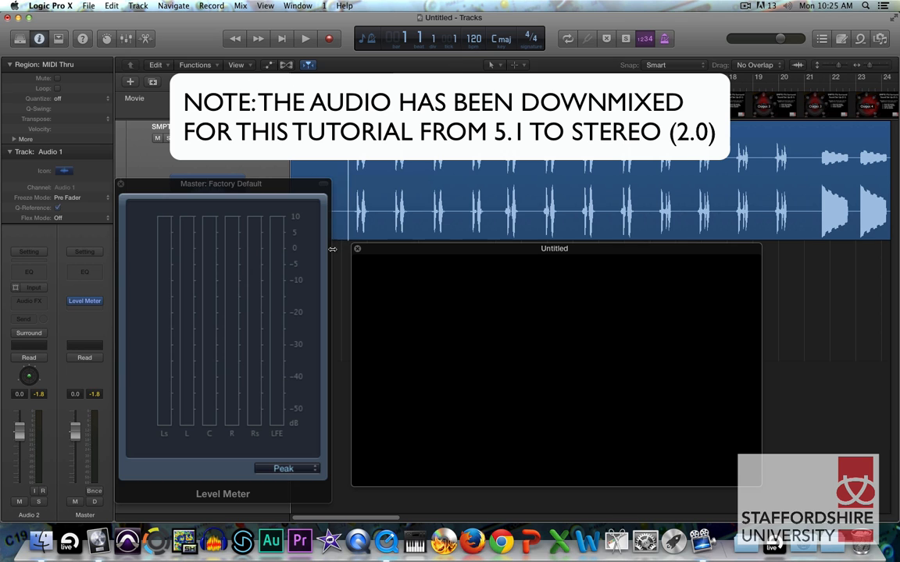
Play the surround test project to check each channel on the Level Meter.
key(space)
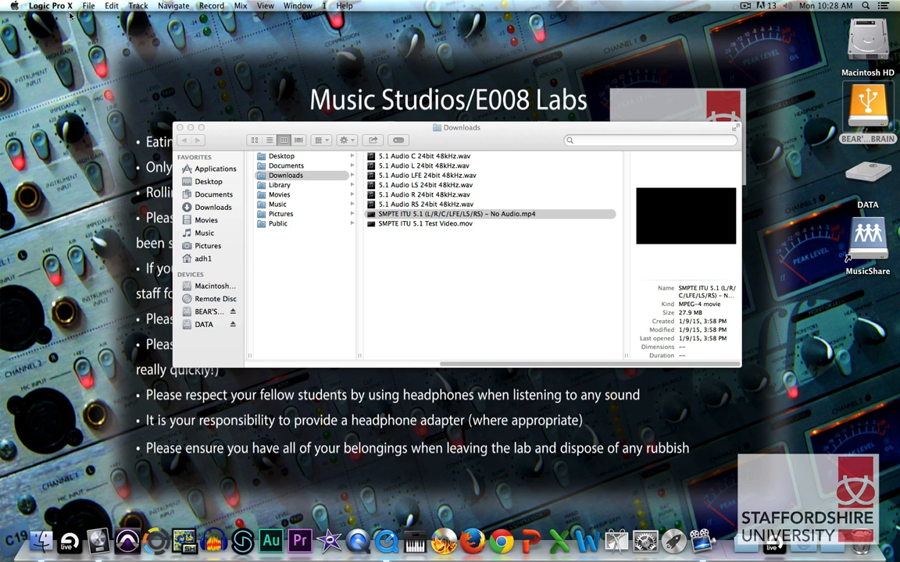
Create a new project with six audio tracks.
click(88, 5)
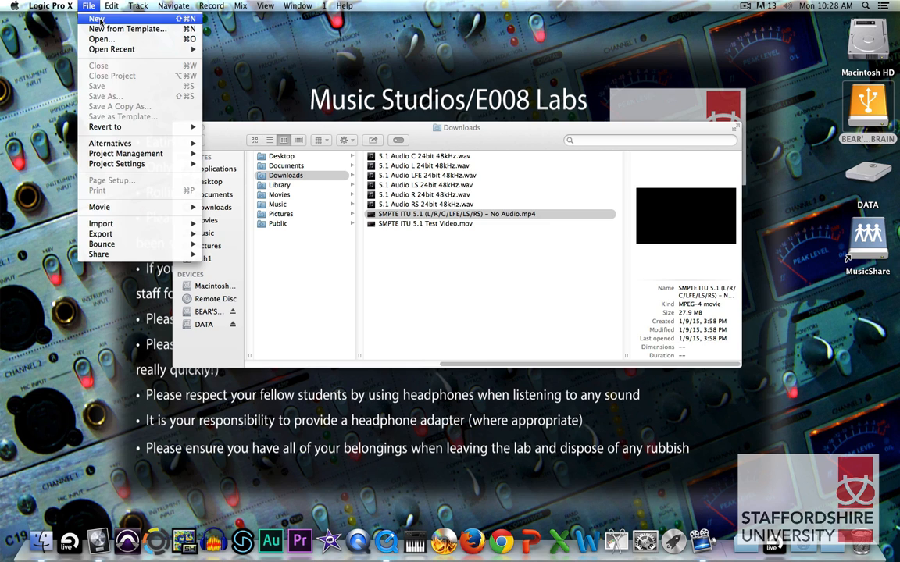
click(98, 20)
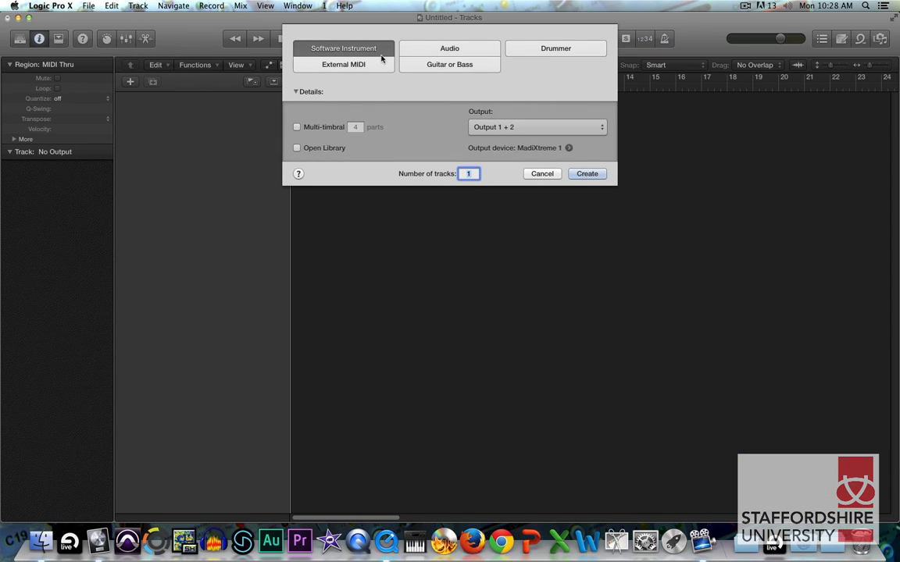
click(448, 50)
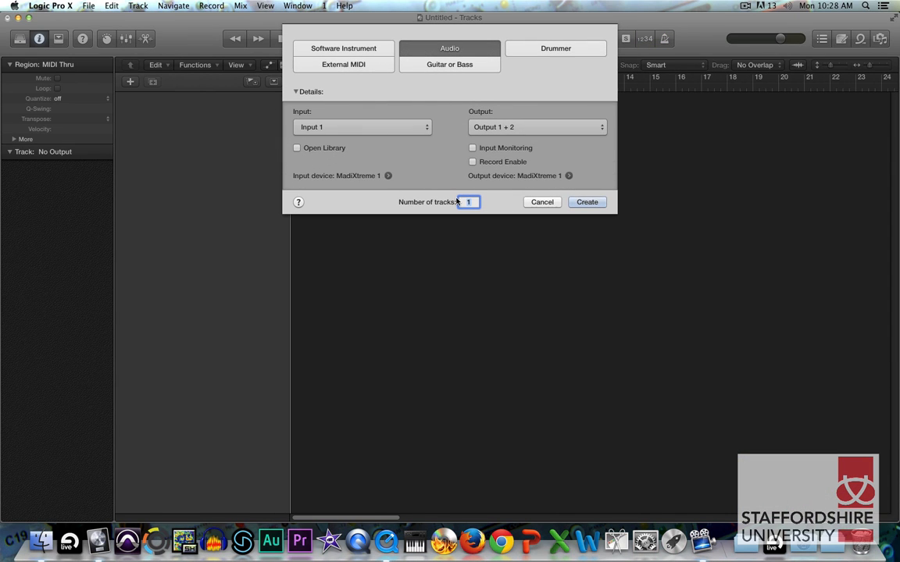
key(Return)
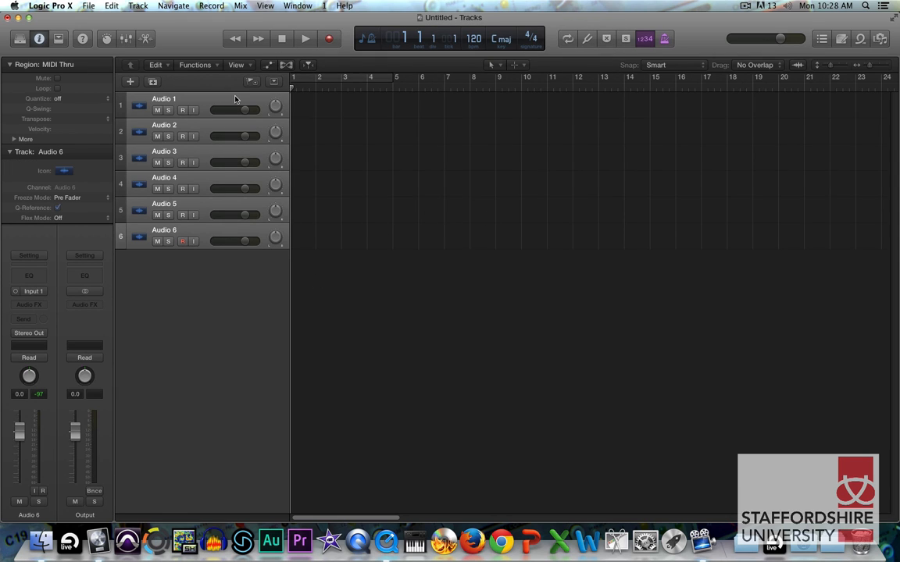
Add the movie SMPTE ITU 5.1 (L/R/C/LFE/LS/RS) – No Audio.mp4 from Downloads to the project.
click(84, 6)
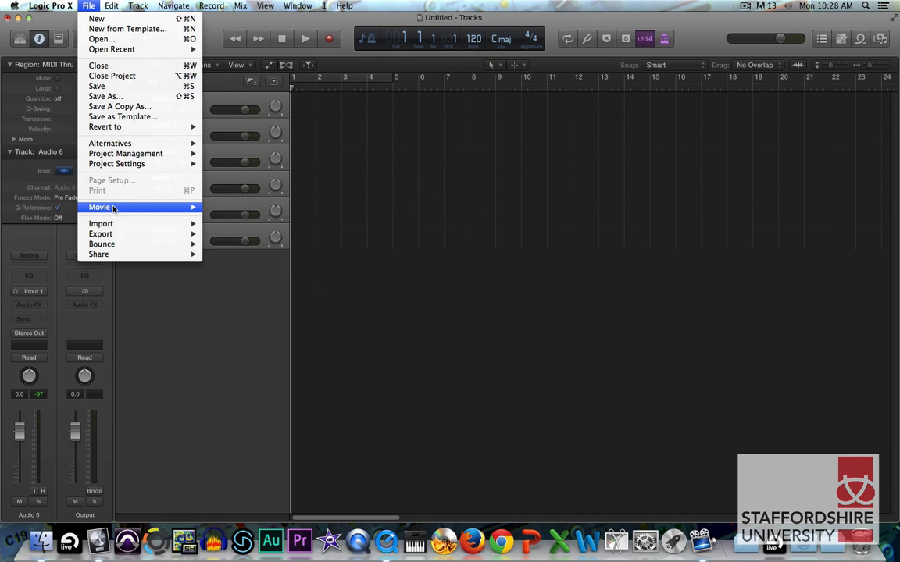
mouse_move(117, 207)
click(238, 207)
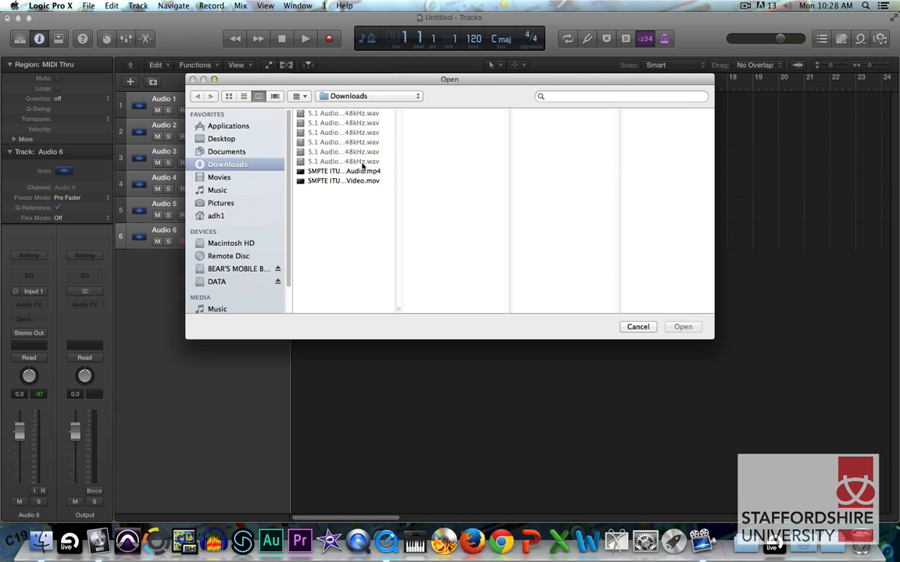
drag(397, 309, 578, 309)
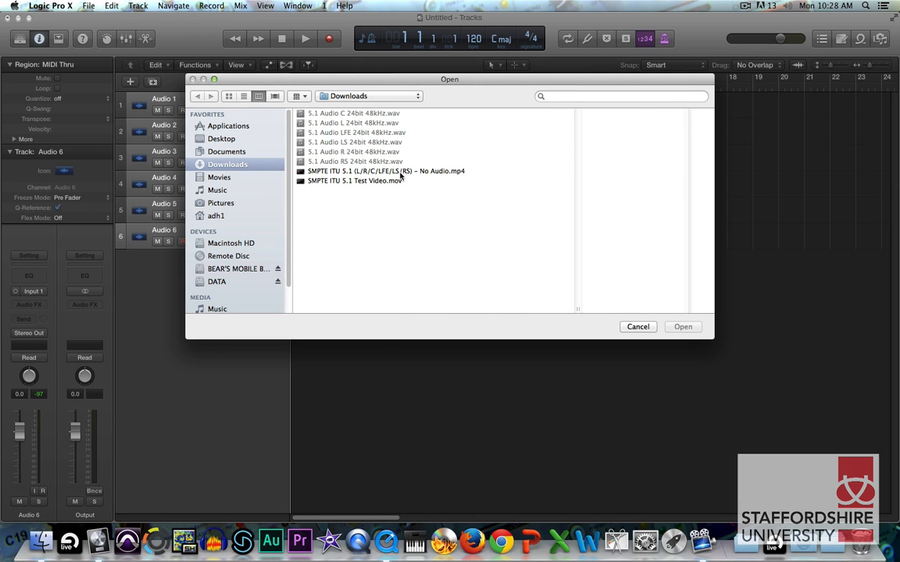
click(434, 172)
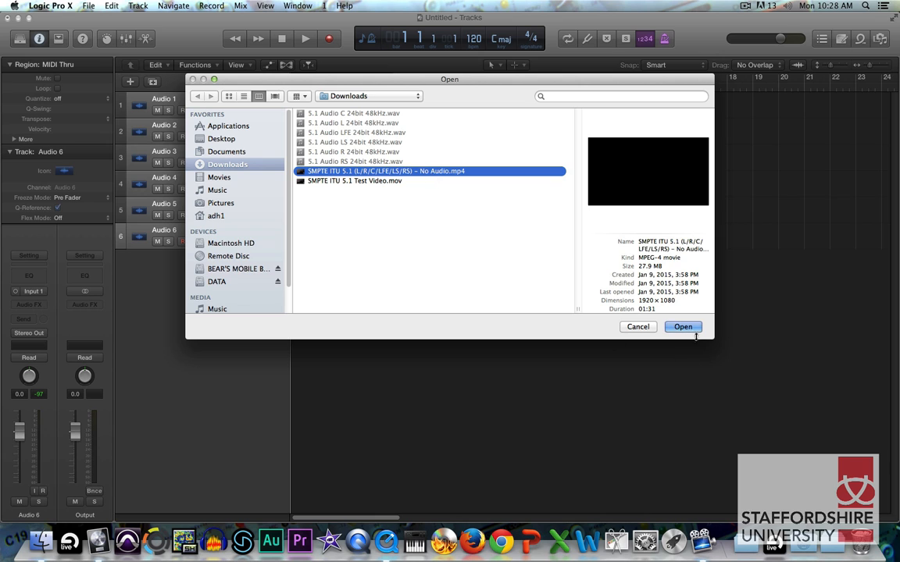
click(690, 329)
right_click(440, 194)
click(466, 194)
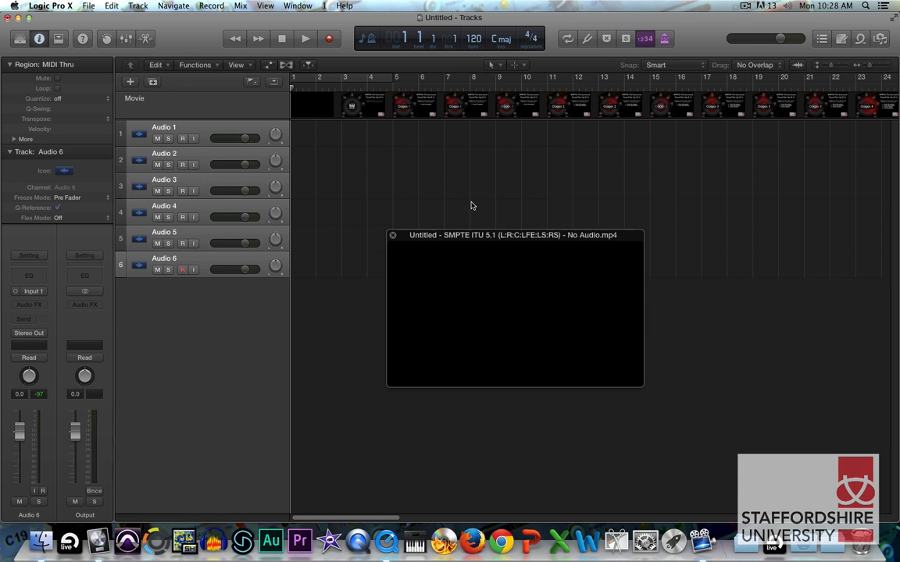
Place the movie window below the tracks and enlarge it to fill more of the empty area.
drag(448, 235, 371, 300)
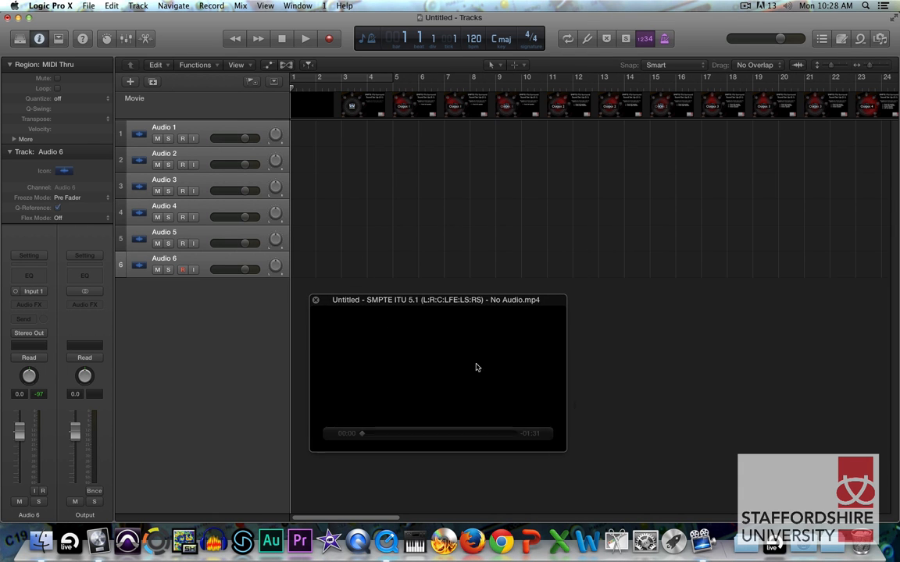
drag(568, 459, 692, 510)
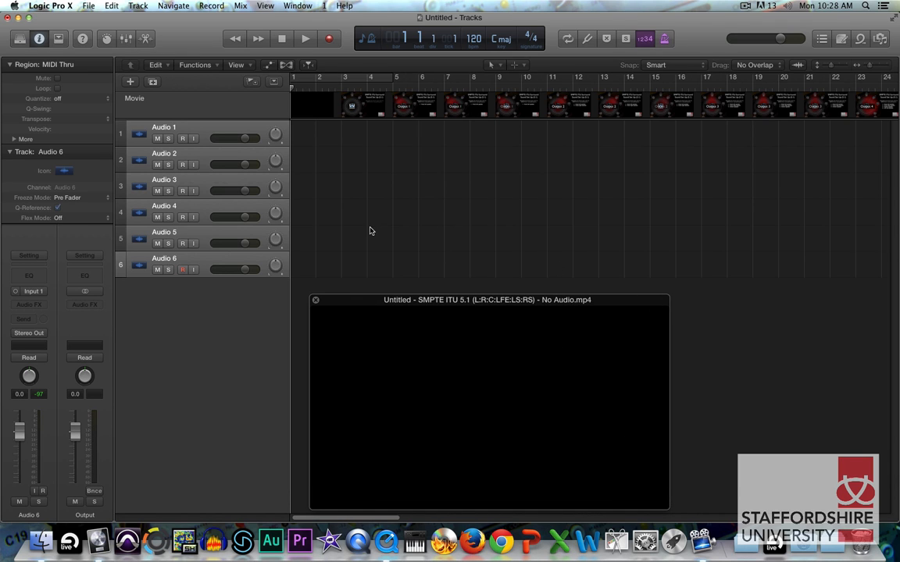
click(250, 312)
Import 5.1 Audio L 24bit 48kHz.wav from Downloads onto the first audio track, changing the project sample rate to 48 kHz.
click(207, 126)
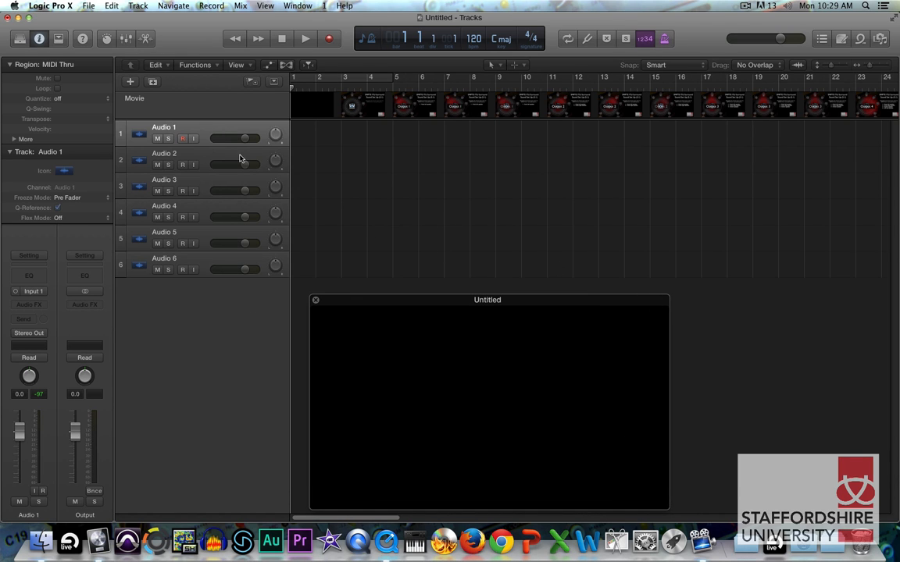
click(88, 6)
mouse_move(149, 223)
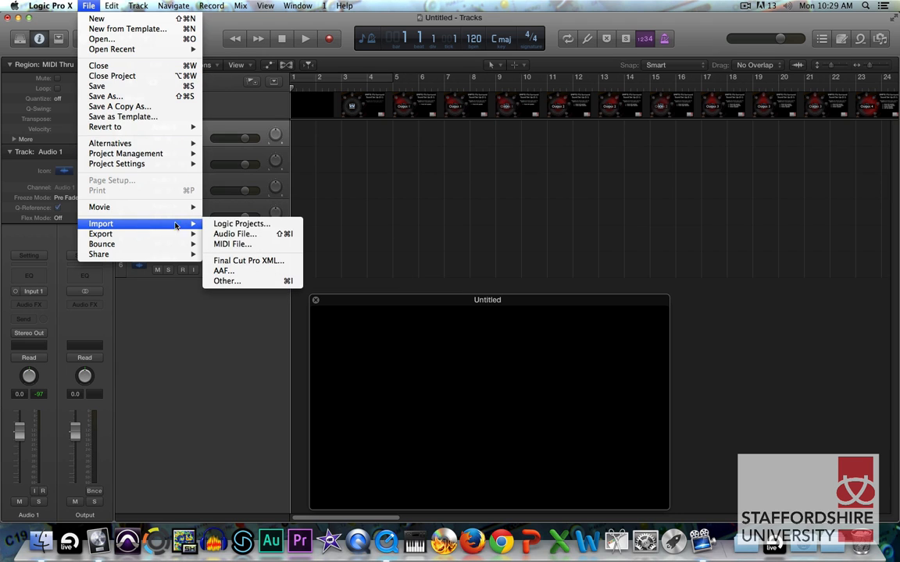
click(237, 231)
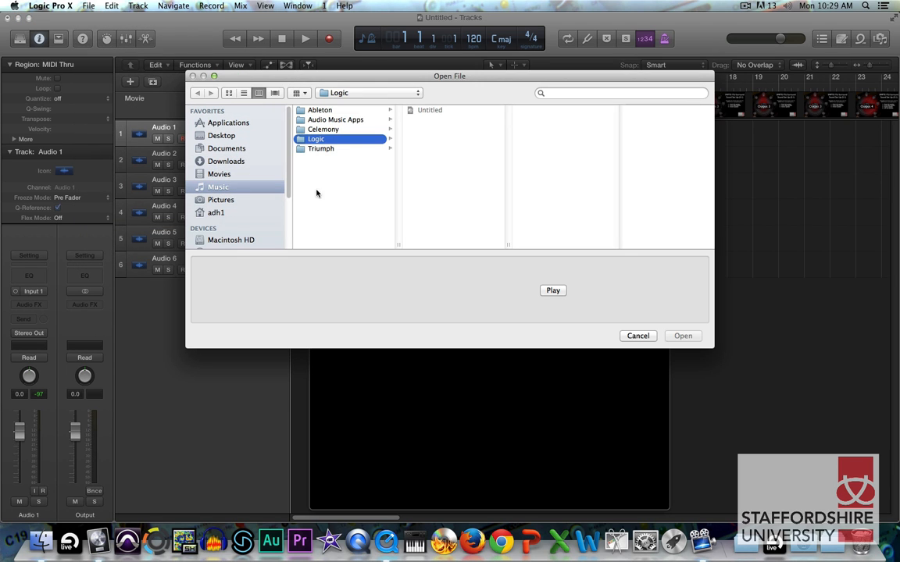
click(234, 161)
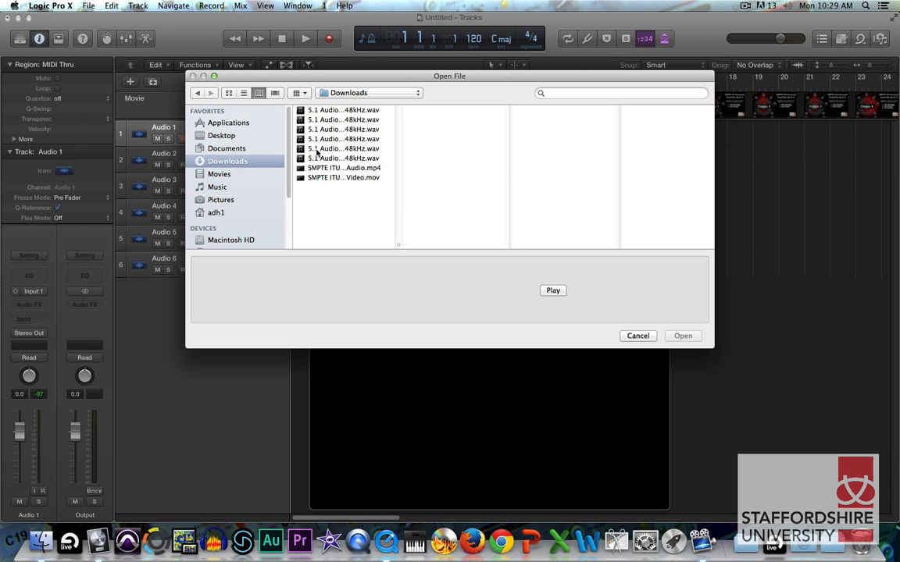
double_click(397, 246)
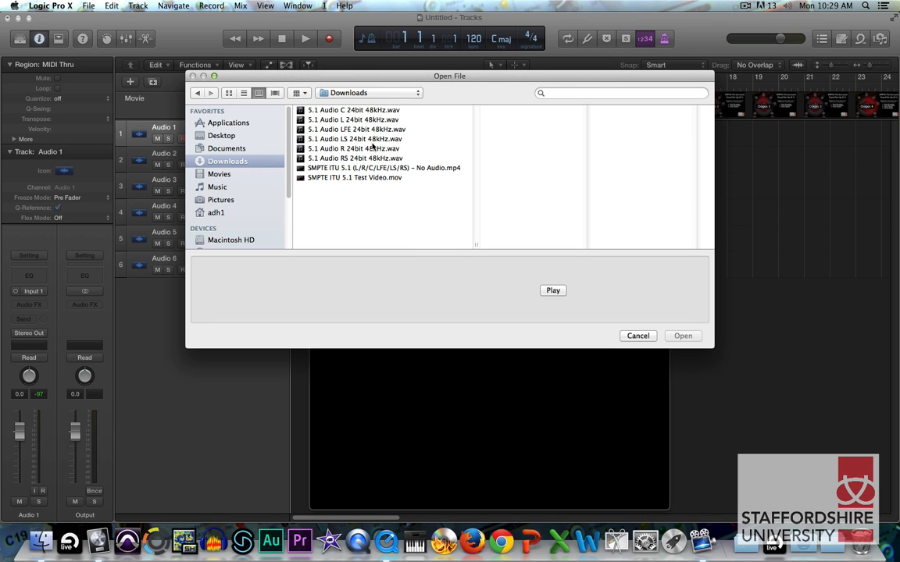
click(355, 120)
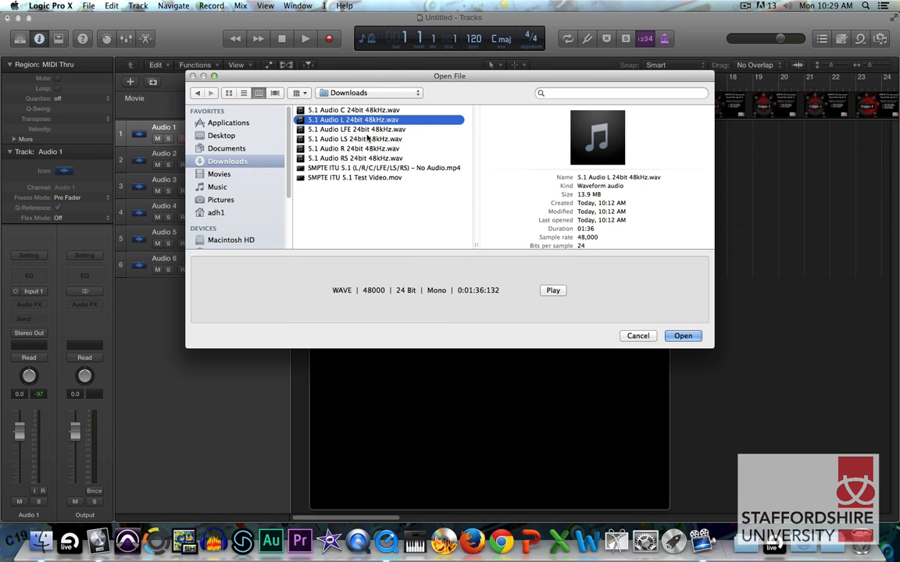
key(Return)
click(529, 194)
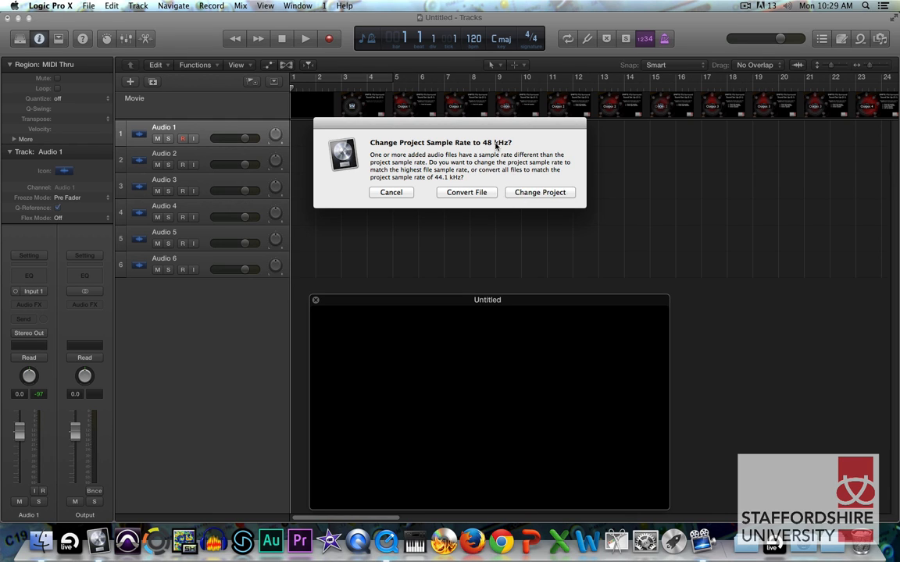
click(527, 193)
click(534, 196)
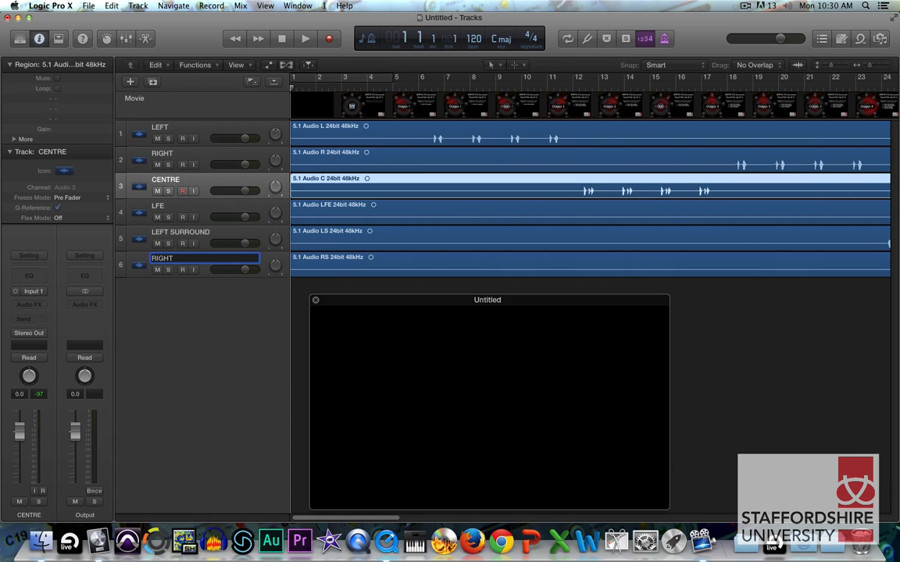
Name the sixth track RIGHT SURROUND.
key(Return)
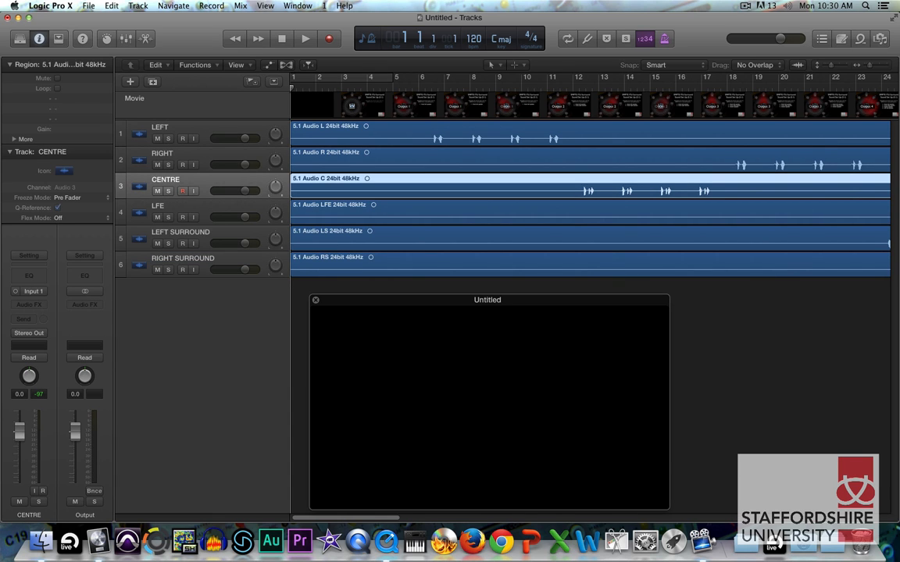
click(299, 304)
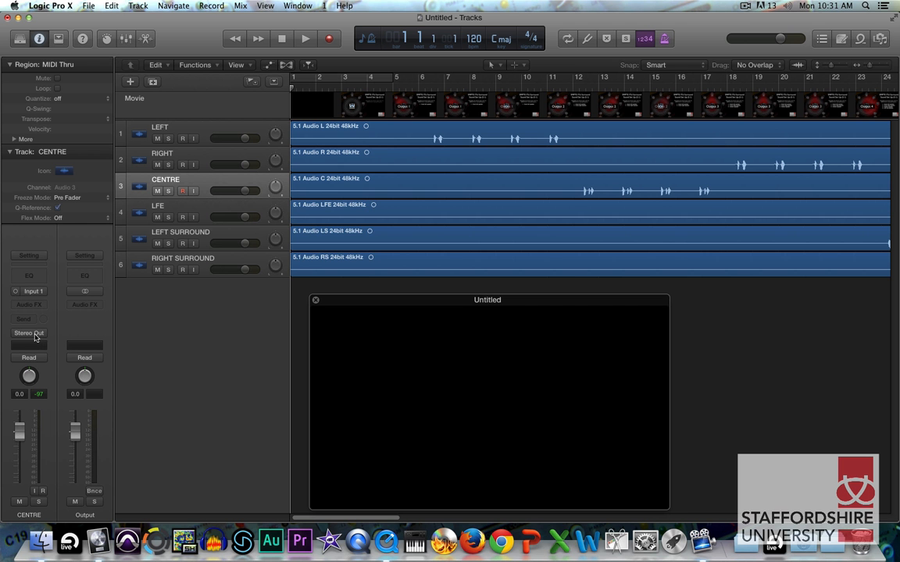
Route the outputs of all six audio tracks to Surround in the mixer.
click(34, 333)
click(35, 334)
key(x)
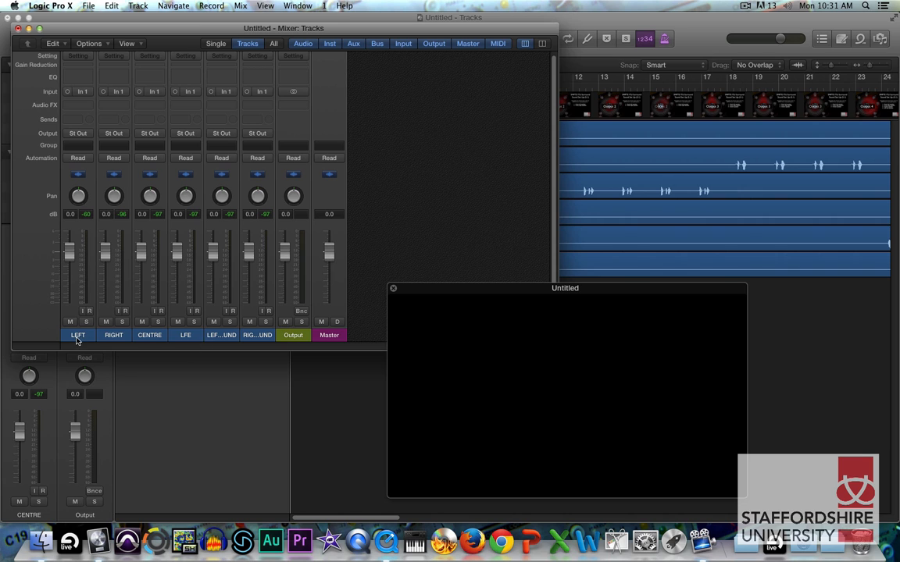
drag(78, 340, 246, 341)
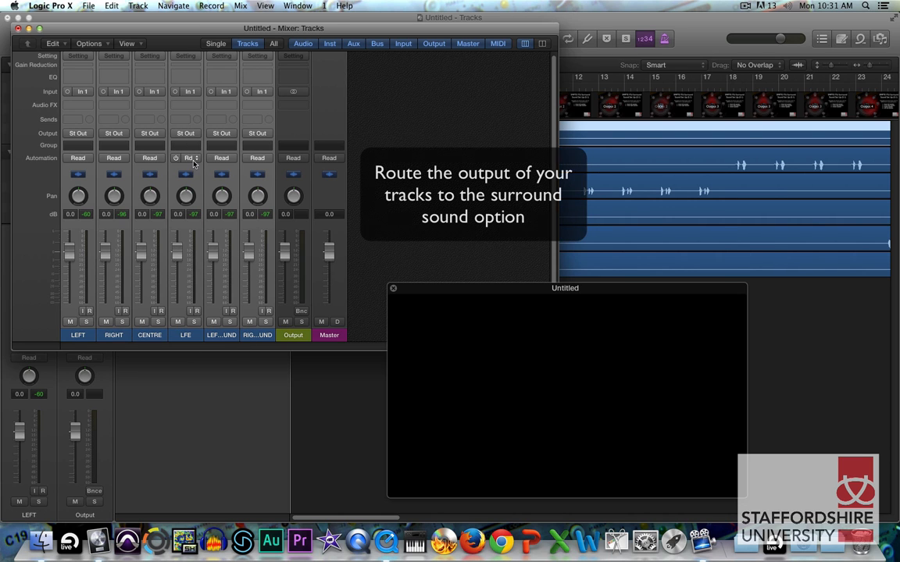
click(179, 132)
mouse_move(210, 164)
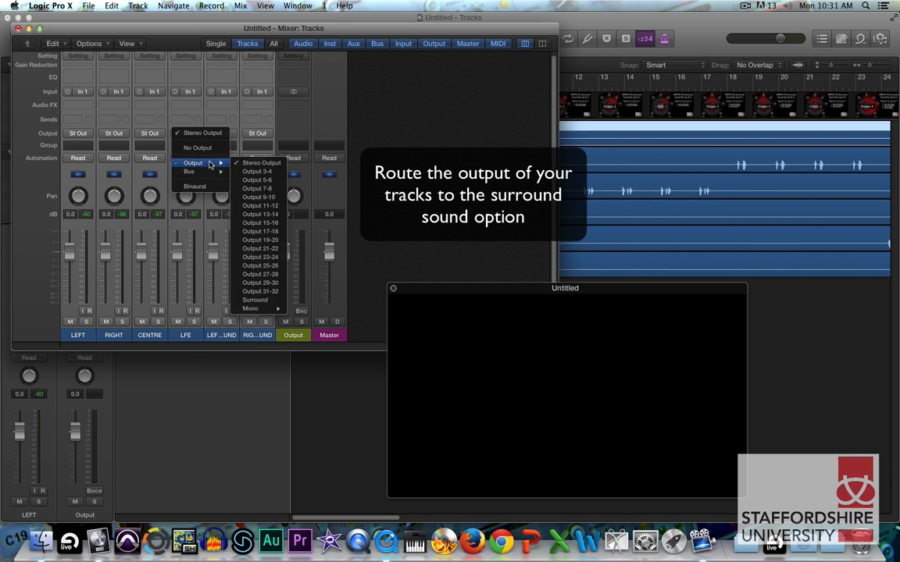
click(256, 300)
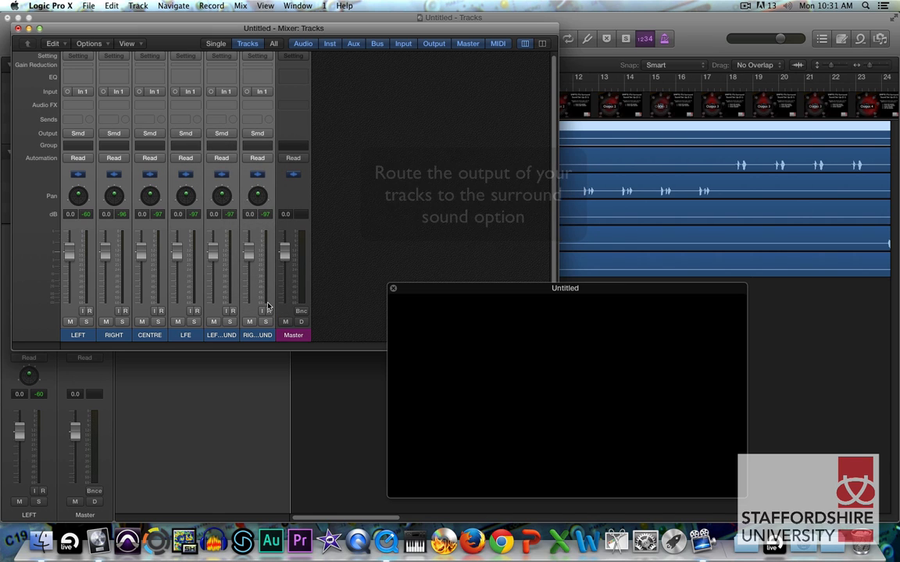
click(373, 208)
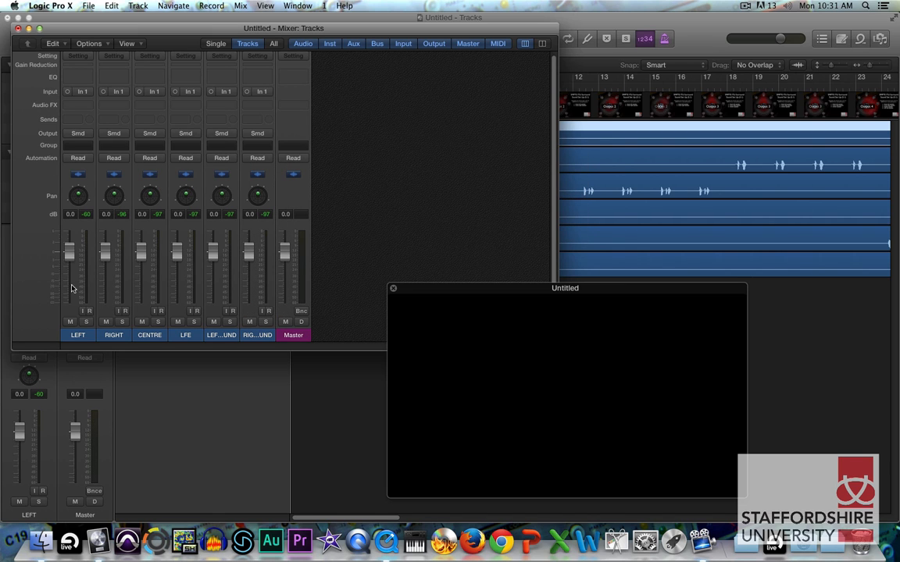
In the surround panners, leave only the left speaker on for the LEFT track and only the right speaker for the RIGHT track.
double_click(78, 194)
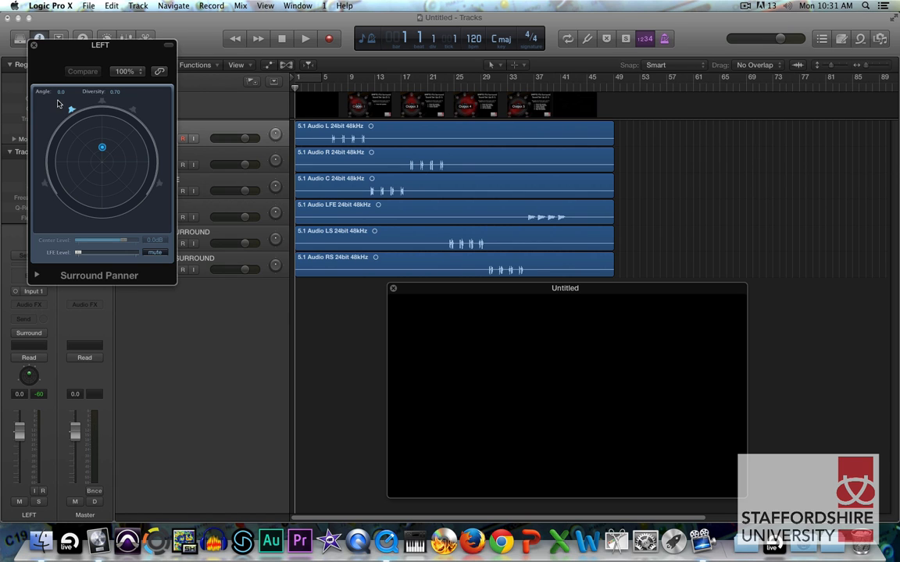
click(32, 45)
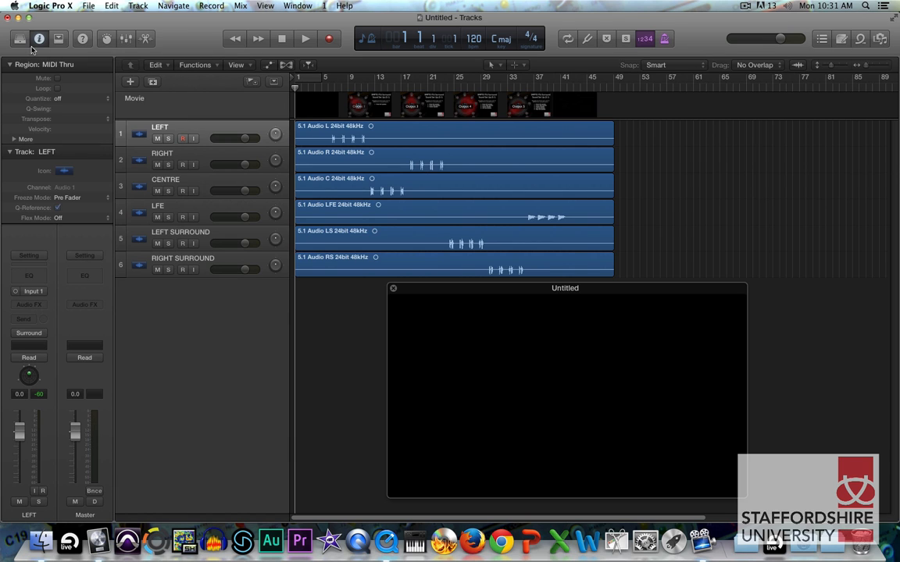
click(185, 155)
double_click(29, 378)
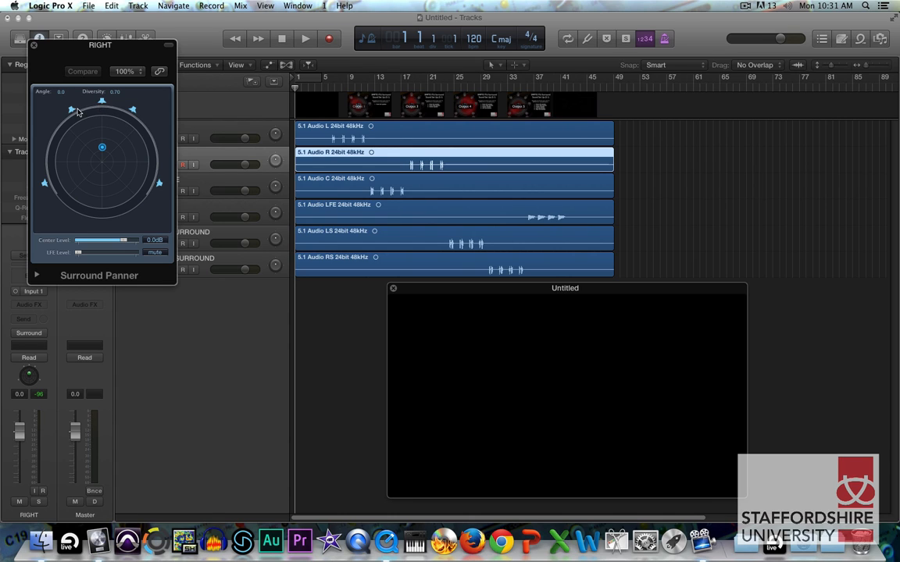
click(102, 104)
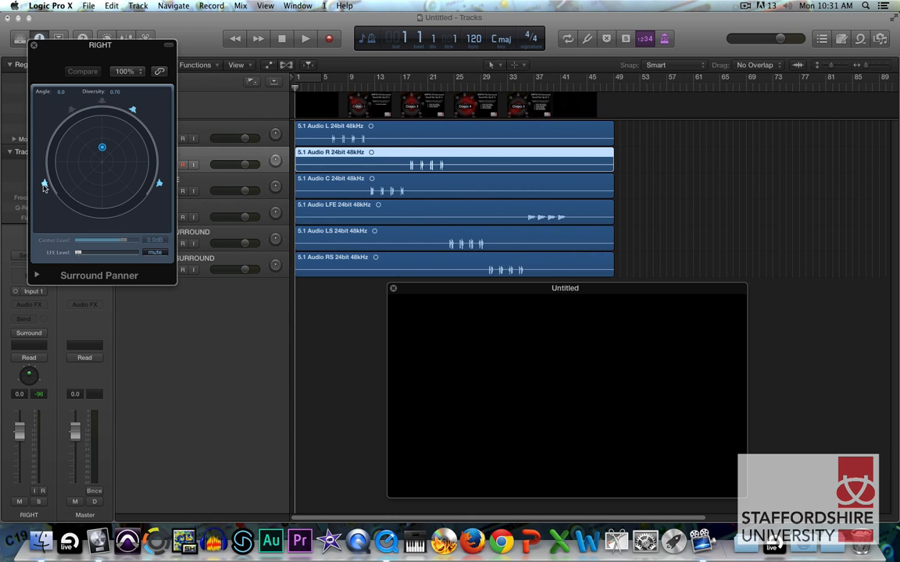
click(34, 46)
Turn off every speaker except the centre one in the CENTRE track's surround panner.
click(189, 183)
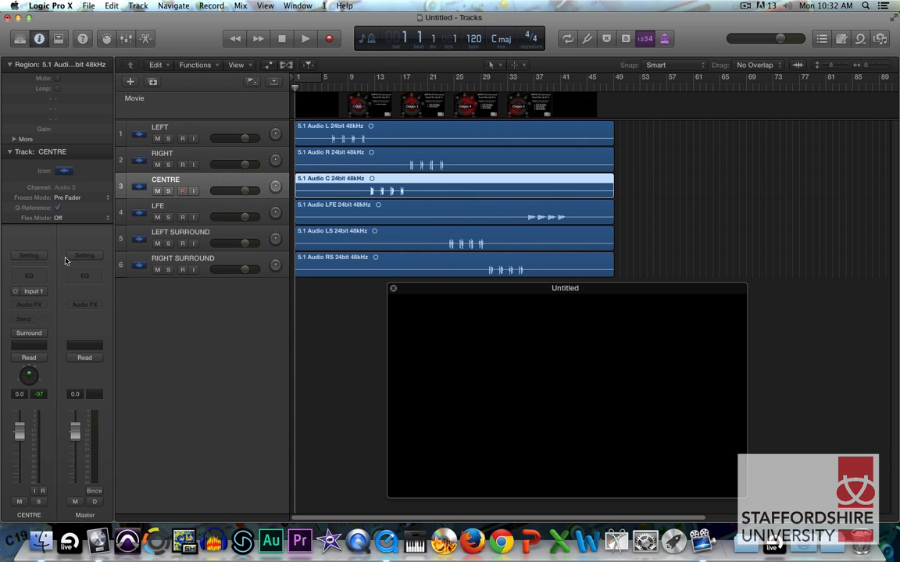
double_click(27, 379)
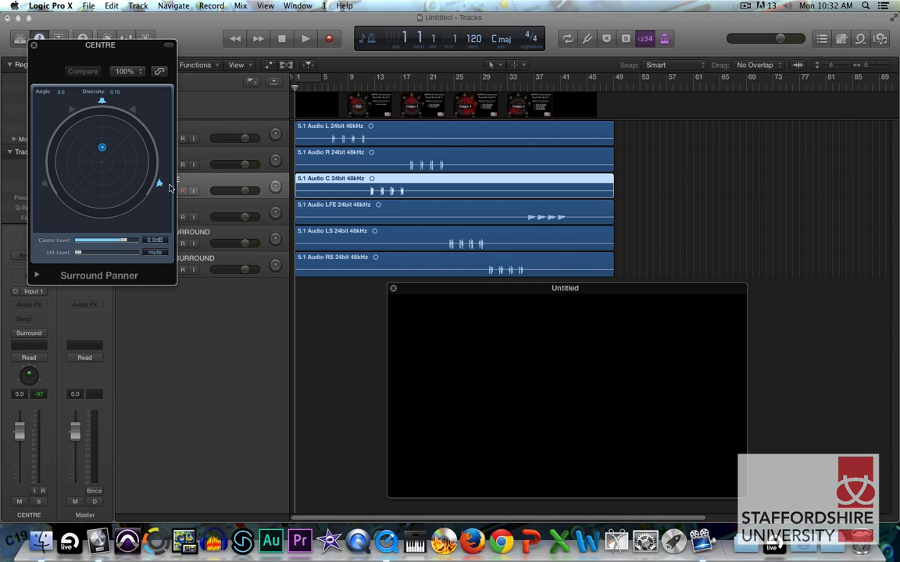
click(33, 47)
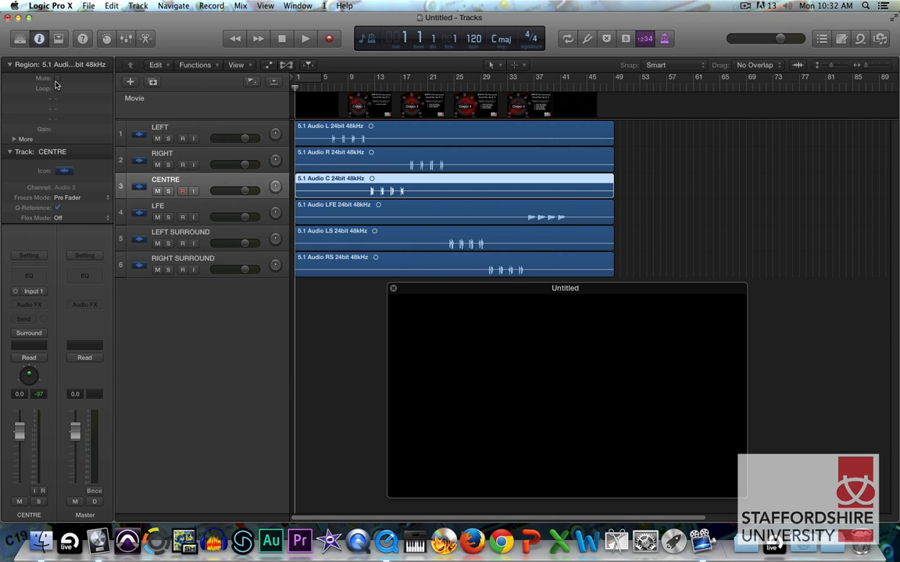
In the LFE track's surround panner, turn off all speakers and set the LFE level to 0.0 dB.
click(183, 207)
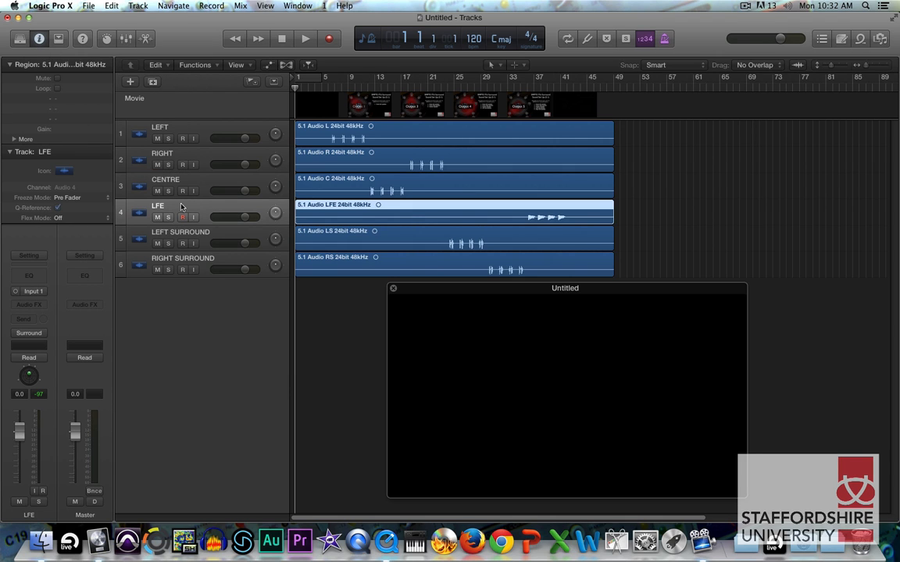
double_click(28, 375)
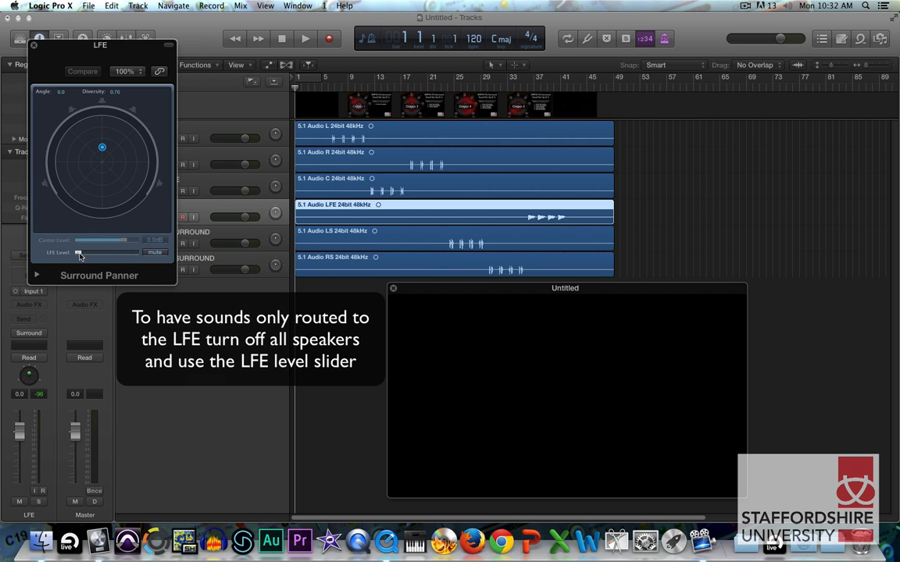
double_click(156, 253)
text(0)
key(Return)
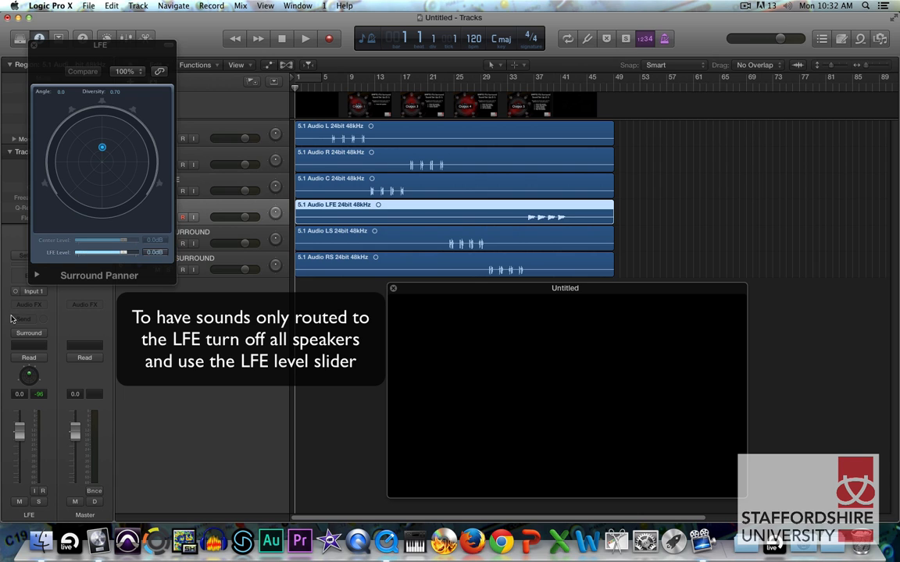
click(33, 45)
In the surround panners, leave only the left surround speaker on for LEFT SURROUND and only the right surround speaker for RIGHT SURROUND.
click(196, 237)
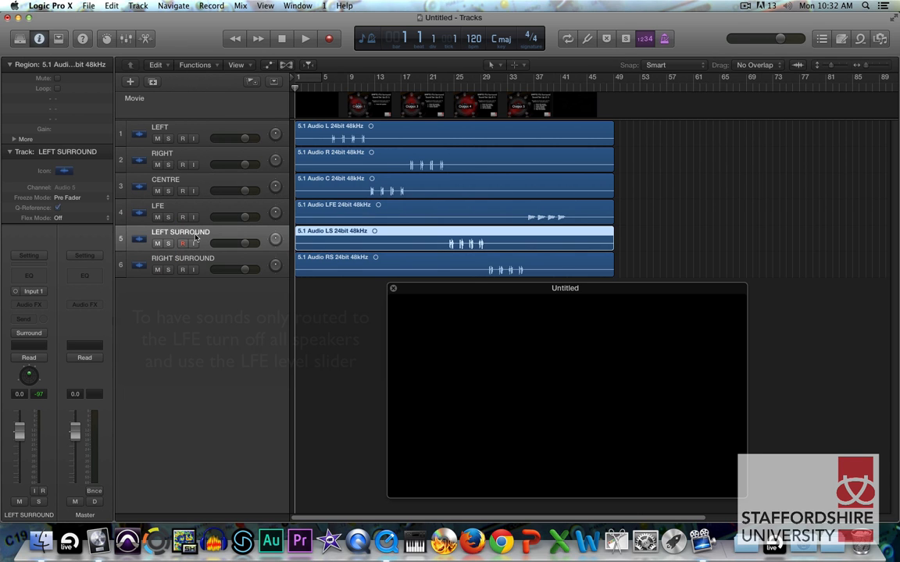
click(34, 336)
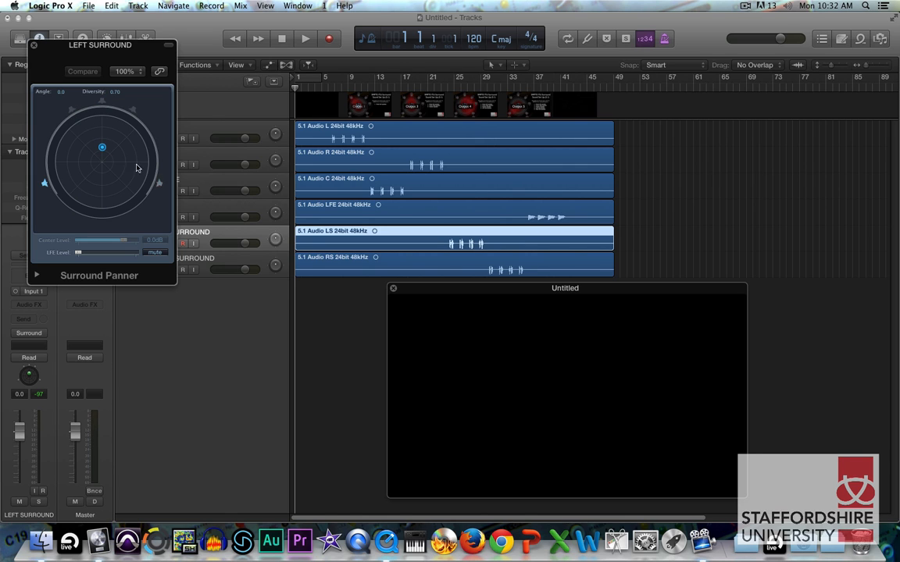
click(33, 45)
click(224, 268)
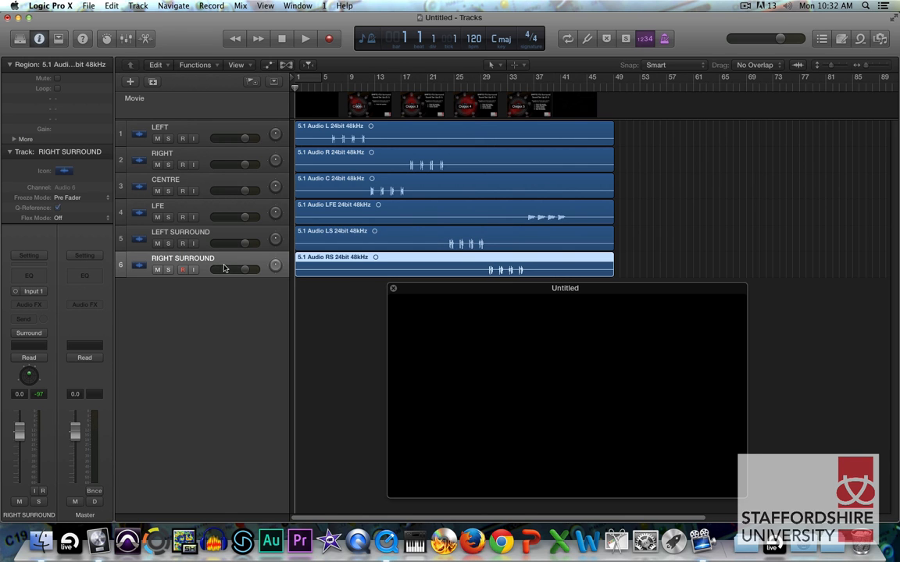
double_click(34, 375)
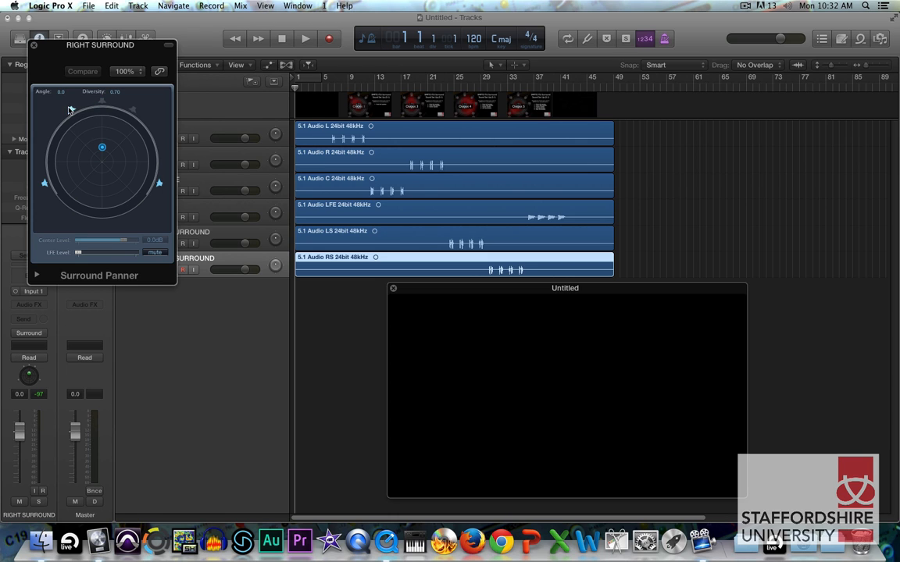
click(34, 46)
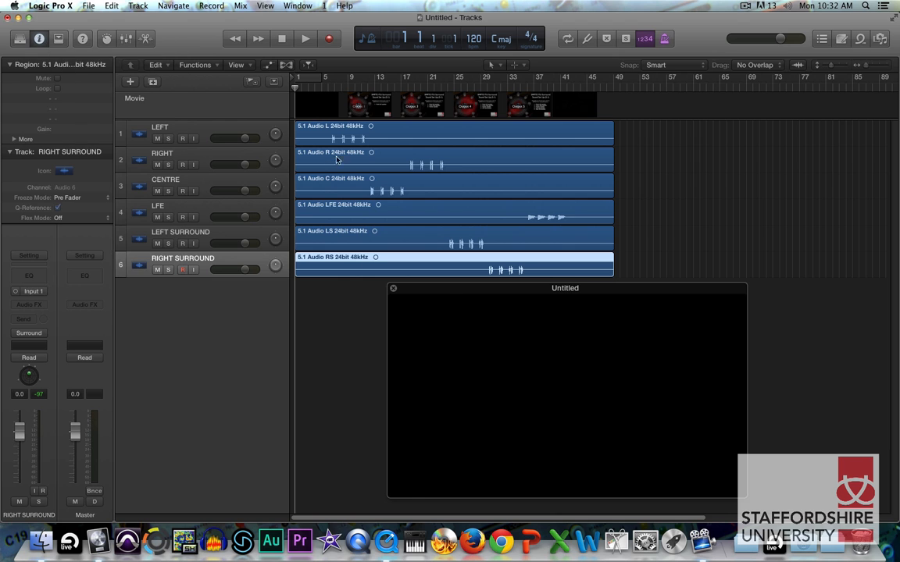
Play the test and realign the RIGHT track's audio with the movie by isolating its audible section, deleting the silent lead-in and moving it earlier.
key(space)
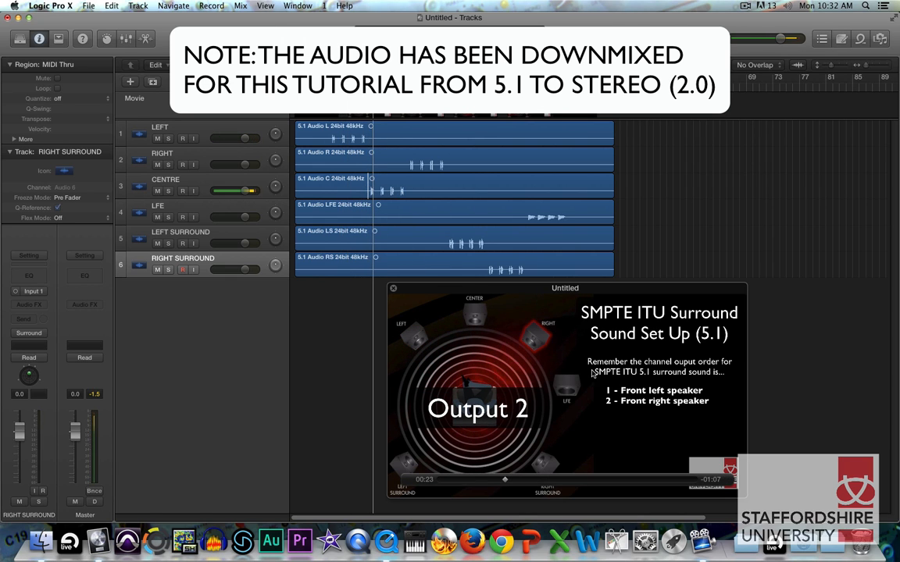
scroll(463, 192, up, 6)
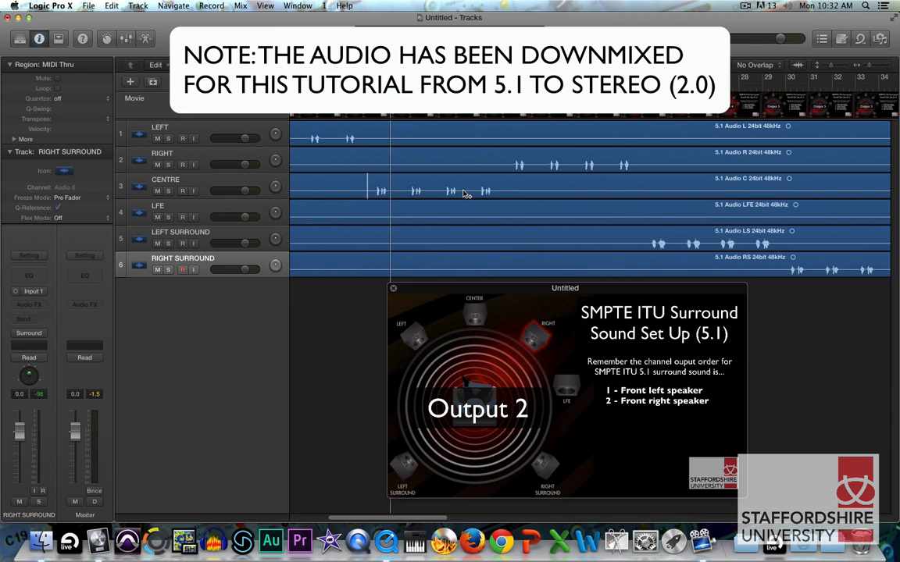
drag(510, 161, 639, 168)
click(587, 168)
click(442, 168)
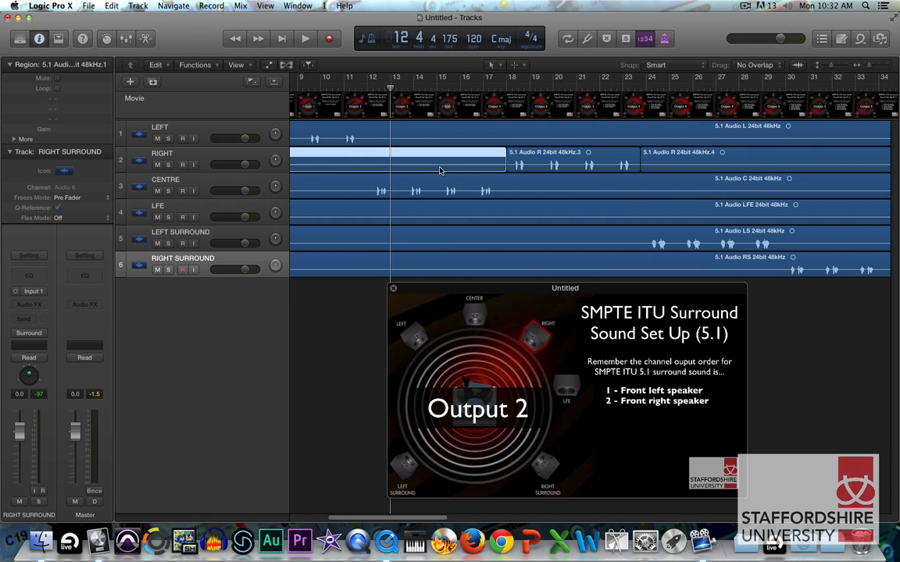
key(Delete)
drag(554, 165, 419, 169)
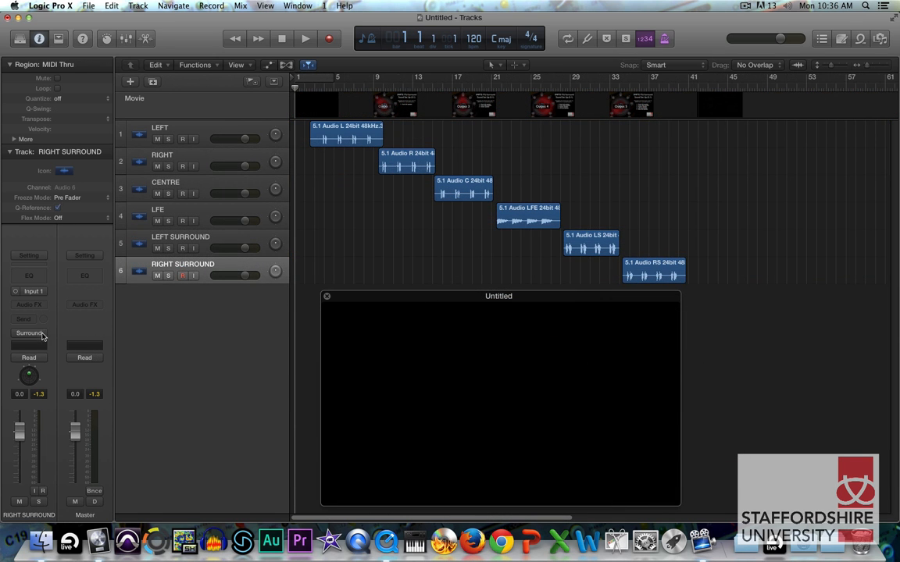
Insert the Level Meter plug-in on the Master channel and play the test project through it.
click(35, 303)
mouse_move(133, 384)
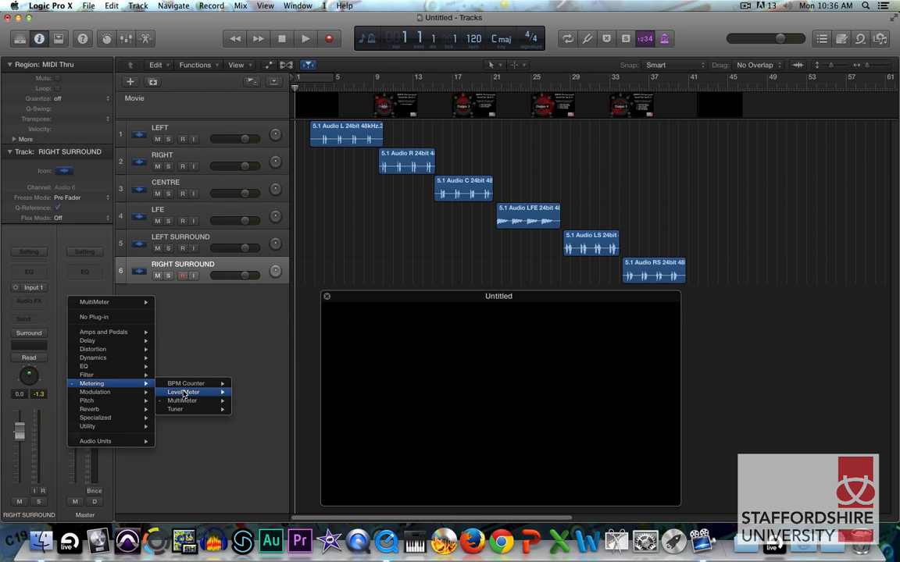
click(245, 392)
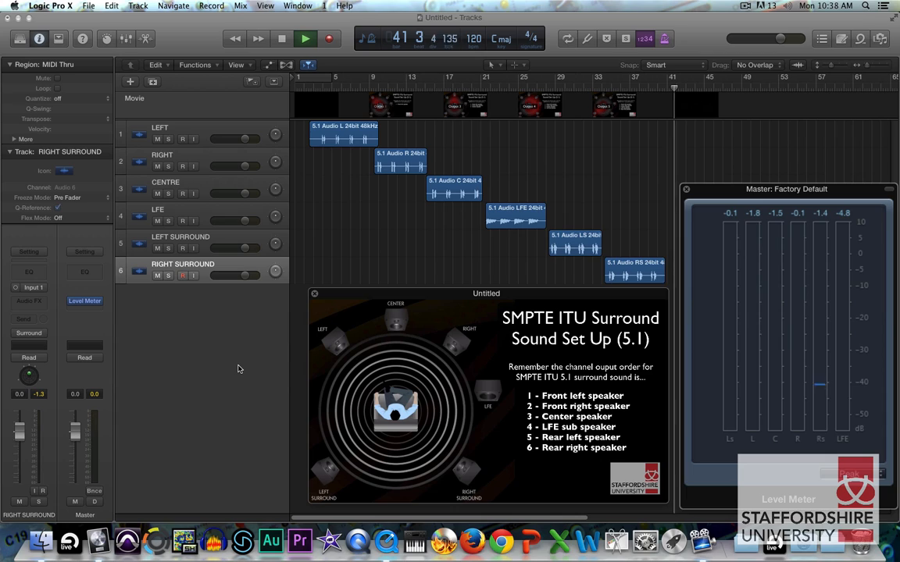
key(space)
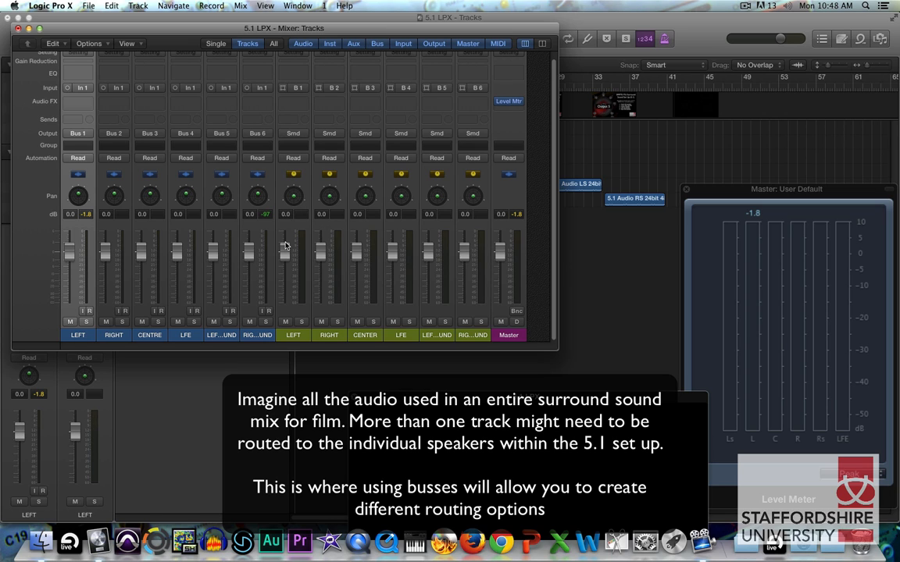
Route the LEFT track's output to Bus 1 (LEFT) and set the LEFT bus channel's input format to Surround.
click(78, 134)
mouse_move(100, 171)
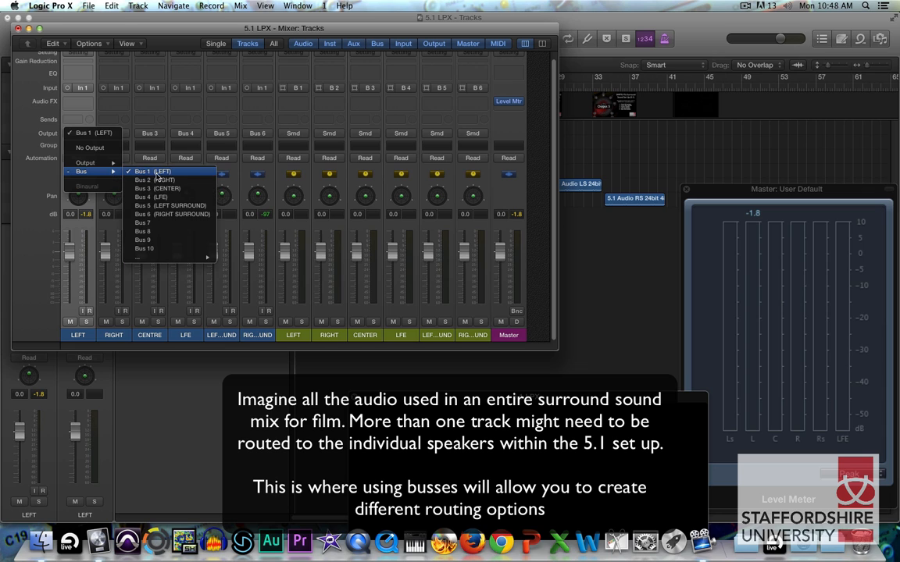
click(157, 172)
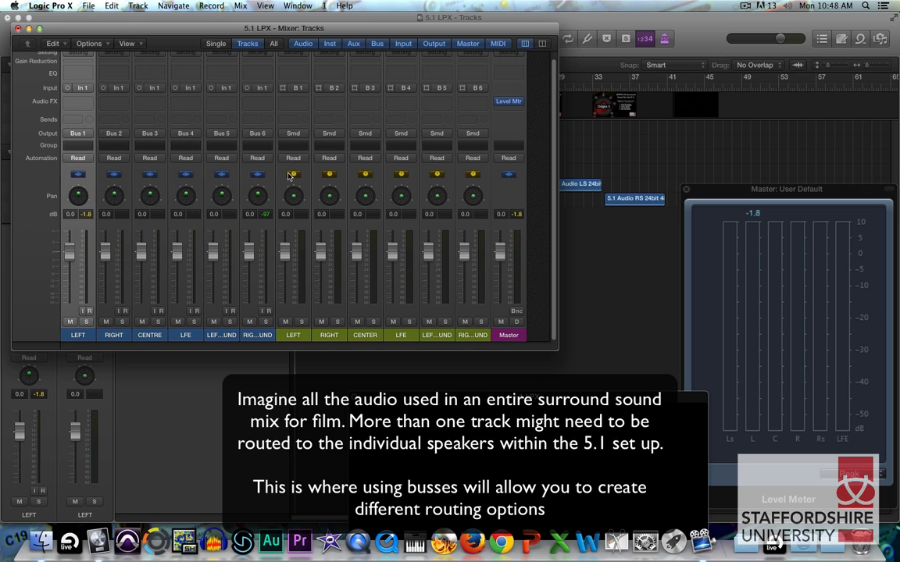
click(283, 89)
click(294, 88)
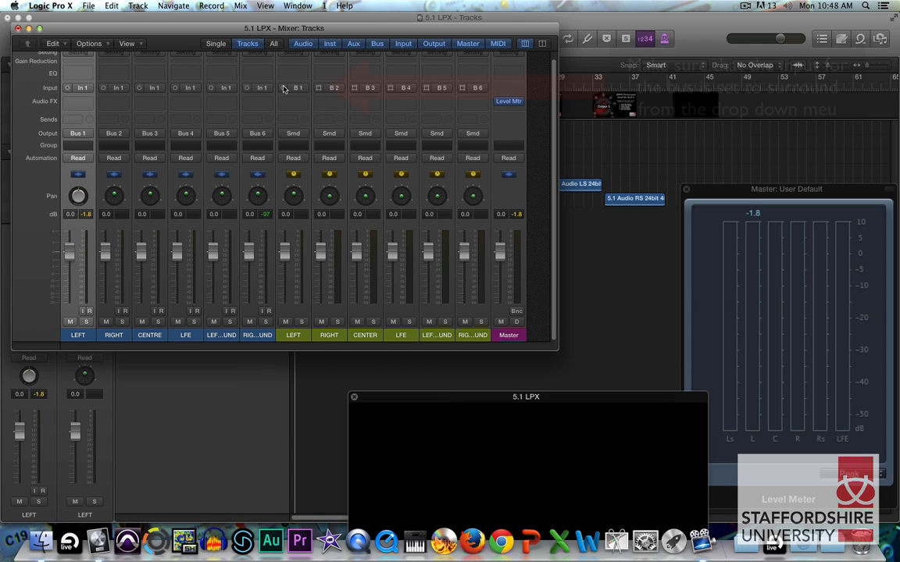
click(283, 88)
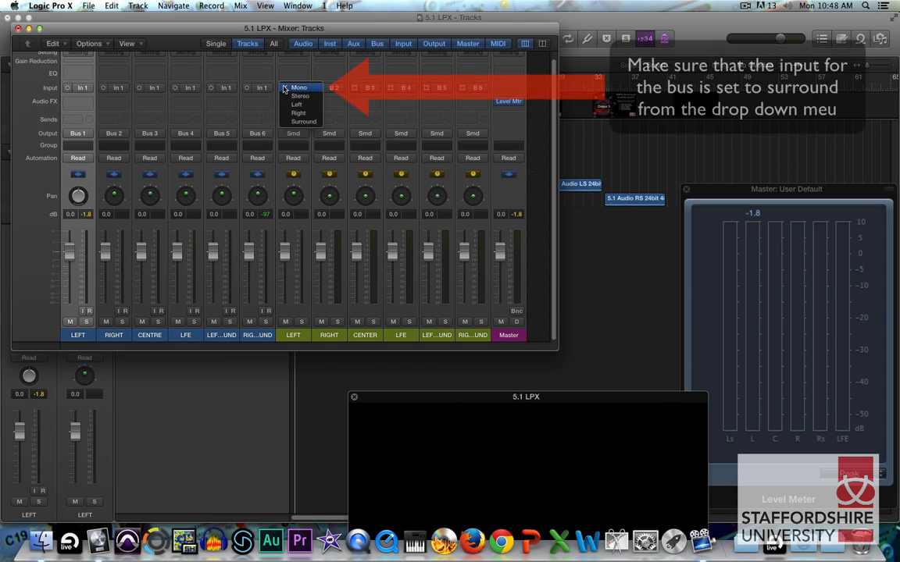
click(312, 122)
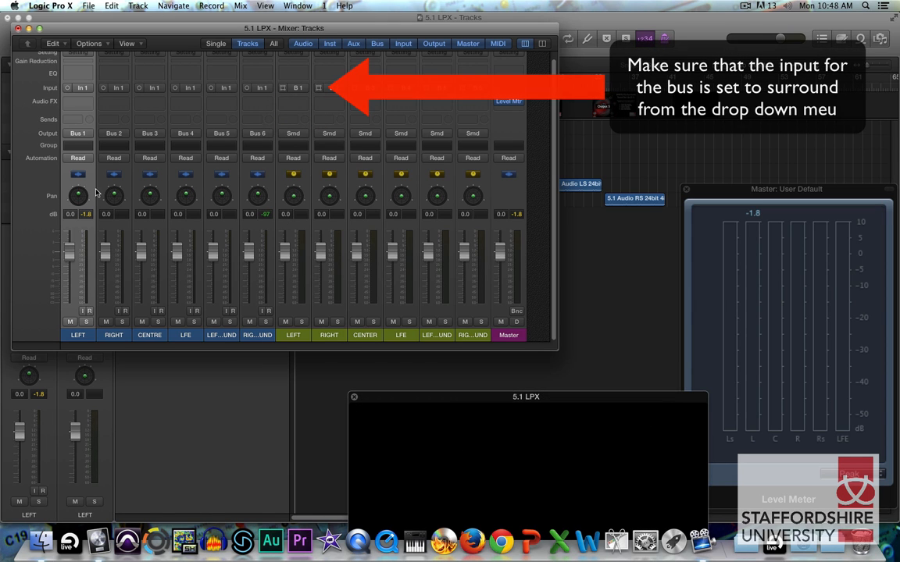
In the LEFT bus channel's Surround Balancer, leave only the left speaker on and turn the LFE level fully down.
double_click(294, 200)
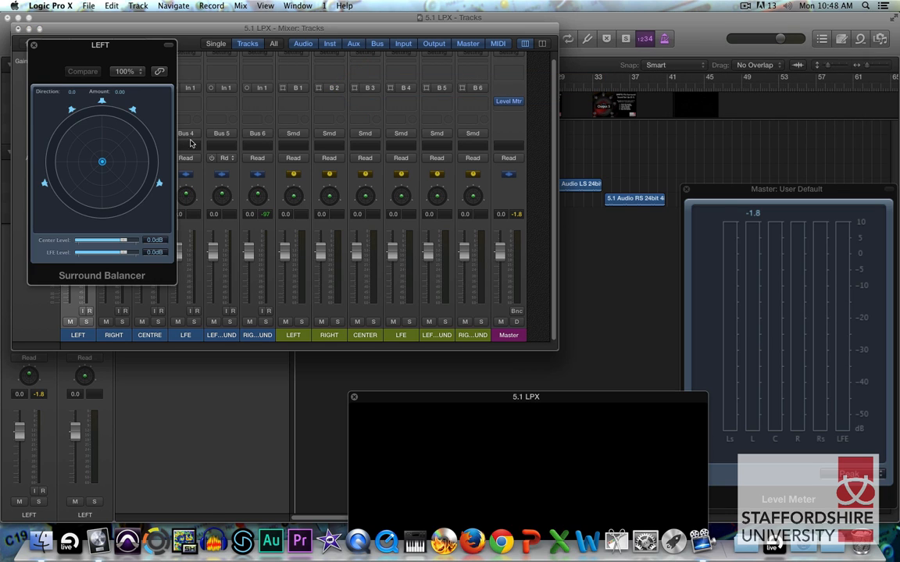
click(100, 102)
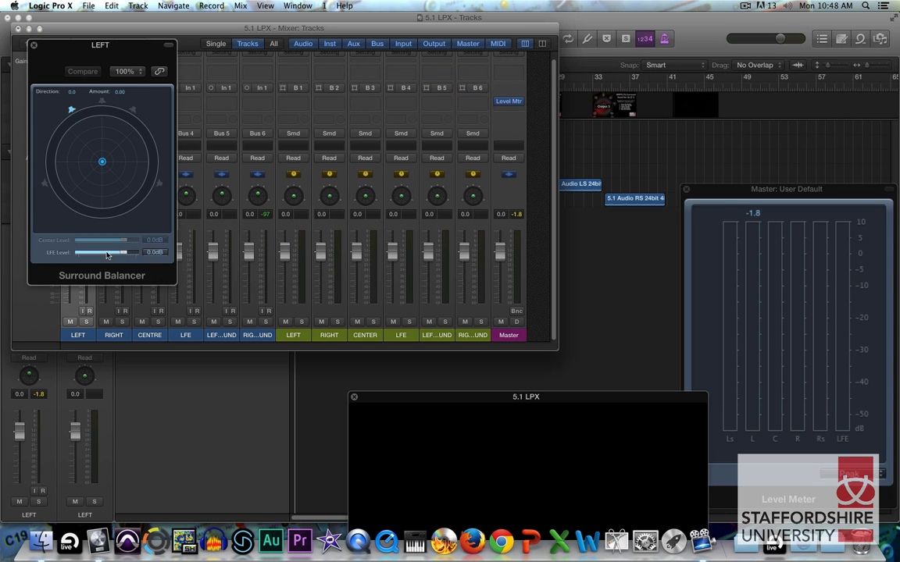
drag(99, 252, 31, 248)
click(34, 46)
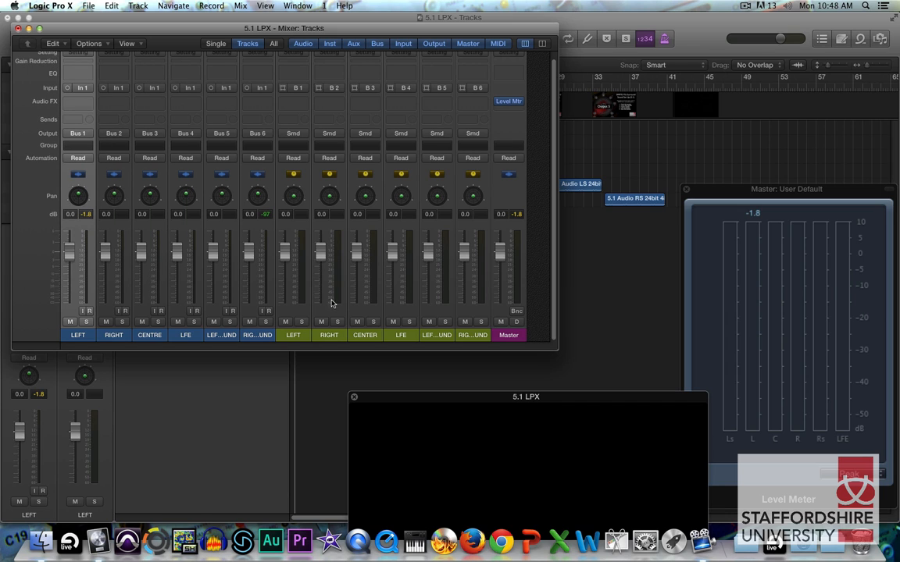
In the RIGHT bus channel's Surround Balancer, leave only the right speaker on and turn the LFE level fully down.
click(331, 303)
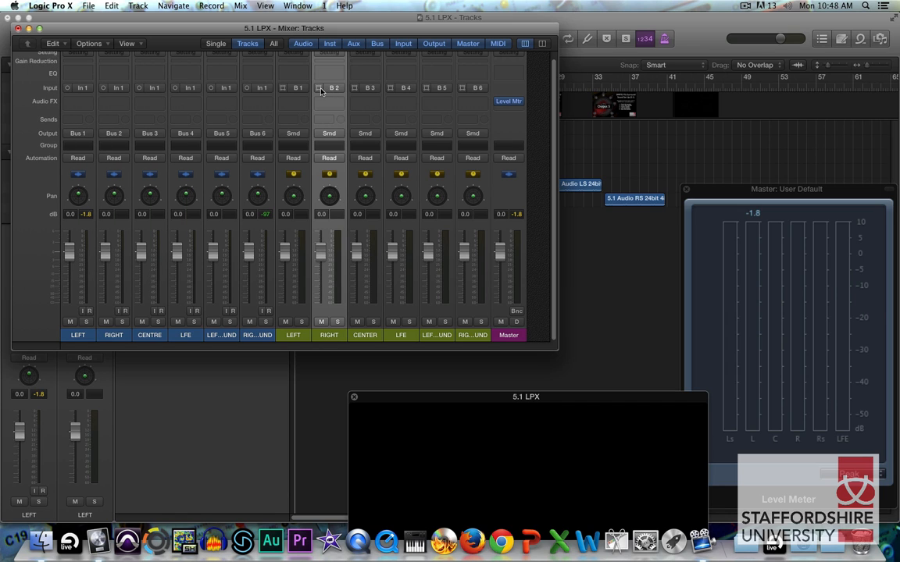
drag(321, 91, 330, 160)
double_click(331, 197)
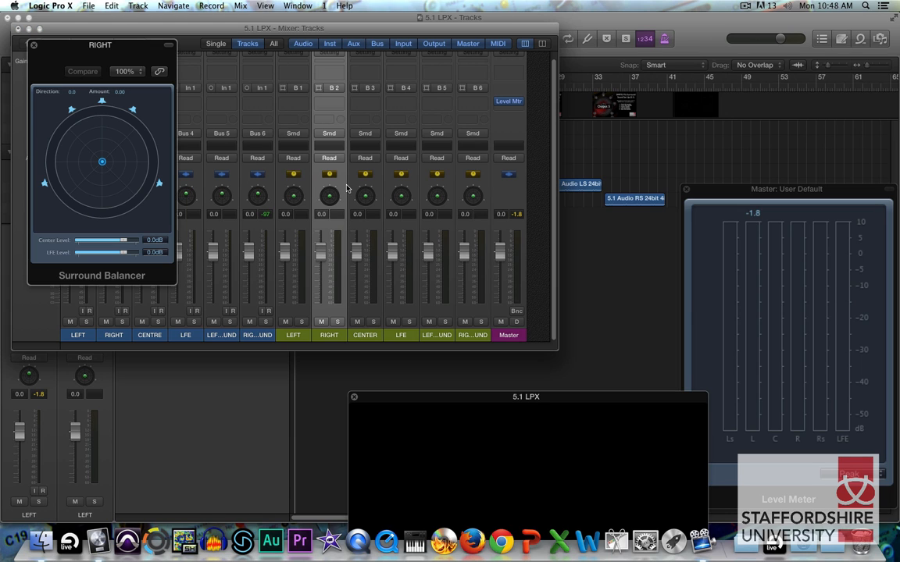
click(102, 103)
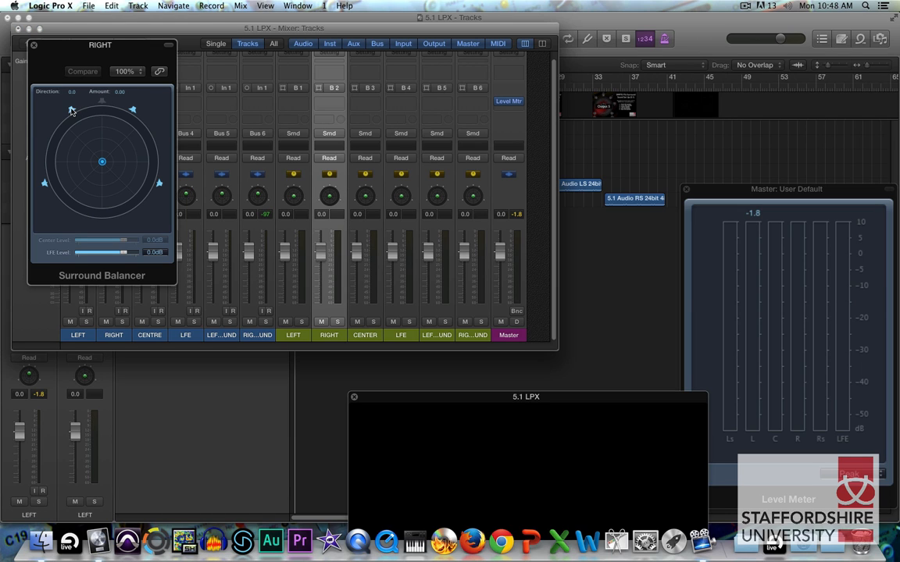
drag(123, 253, 59, 250)
click(34, 45)
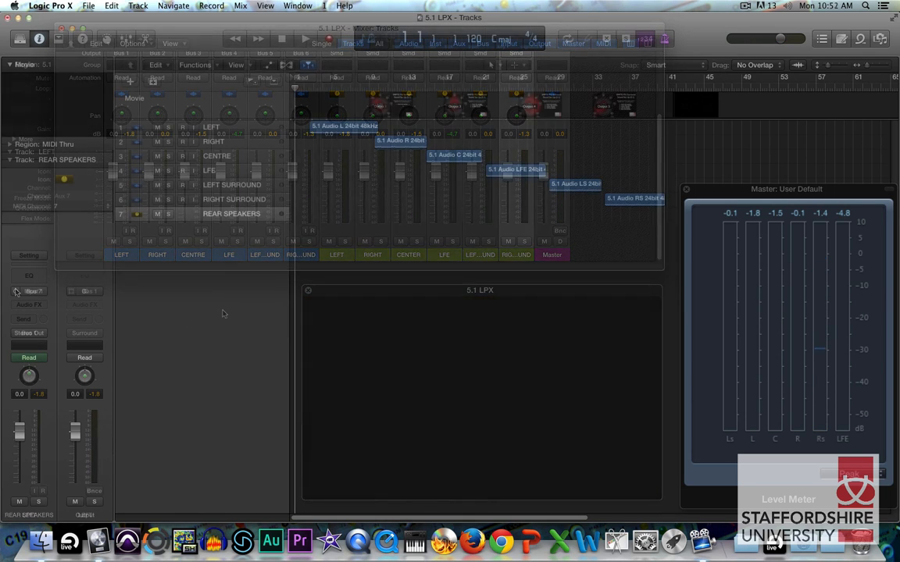
Set the REAR SPEAKERS channel's input format to Stereo and its output to Surround.
click(16, 291)
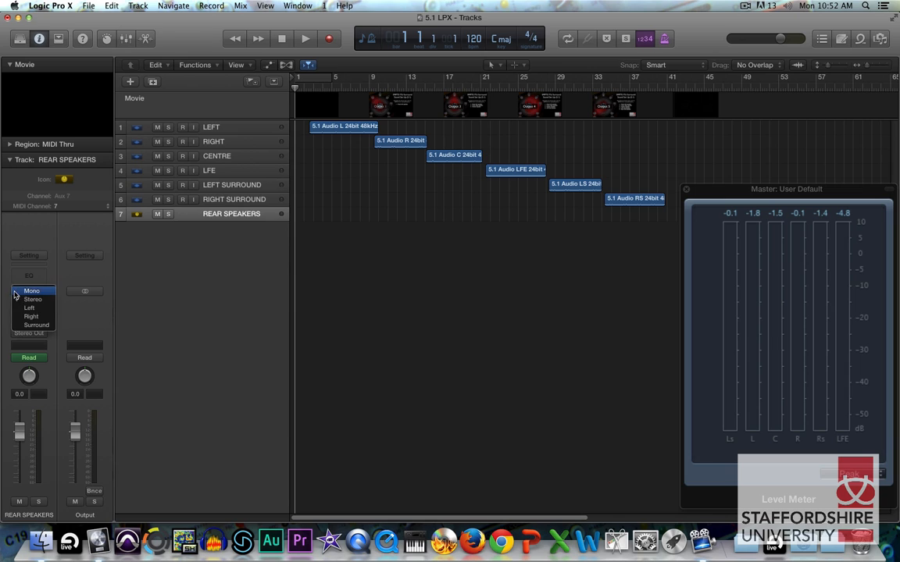
click(33, 329)
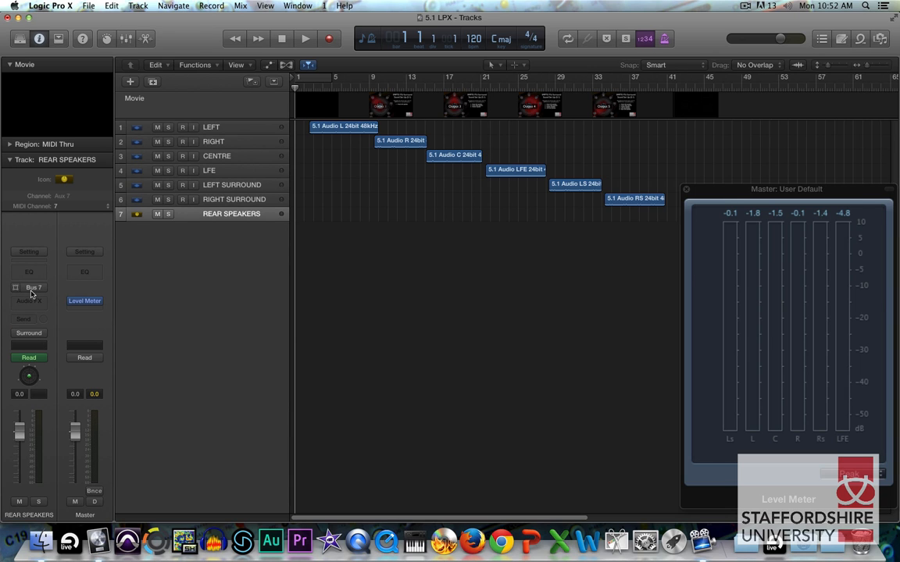
click(16, 291)
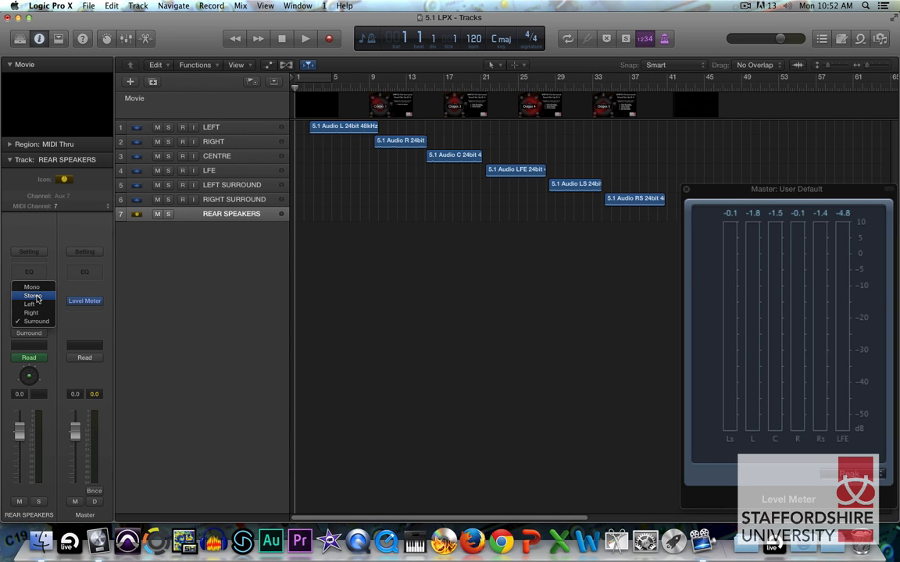
click(36, 297)
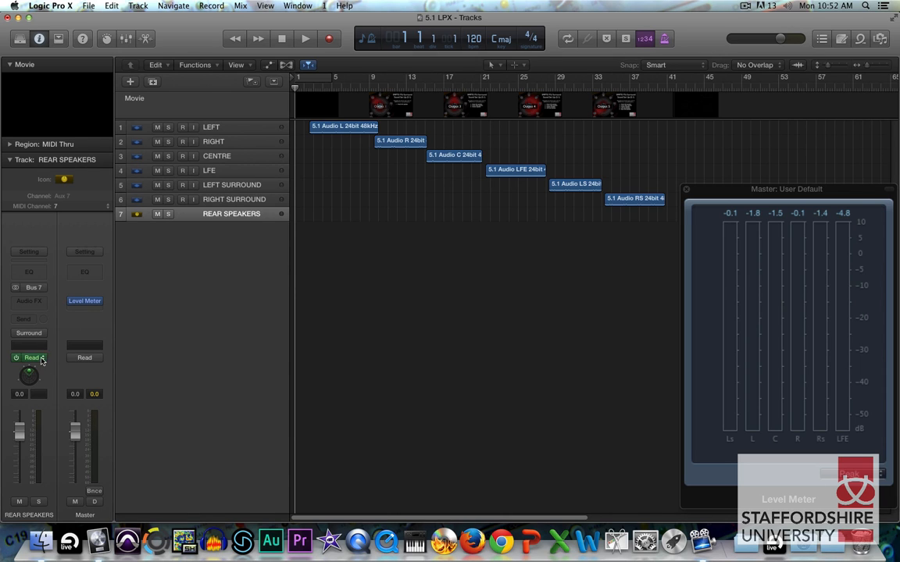
click(29, 334)
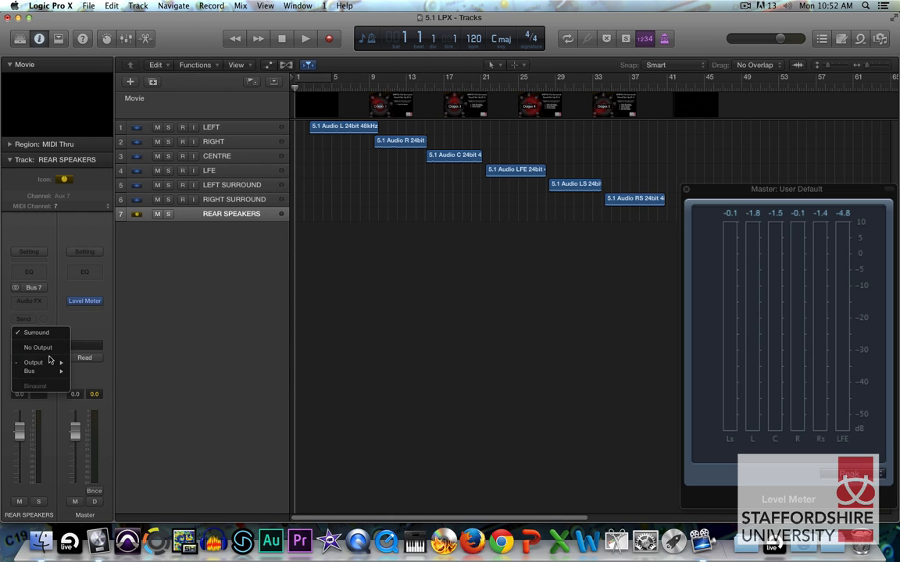
mouse_move(47, 362)
click(196, 475)
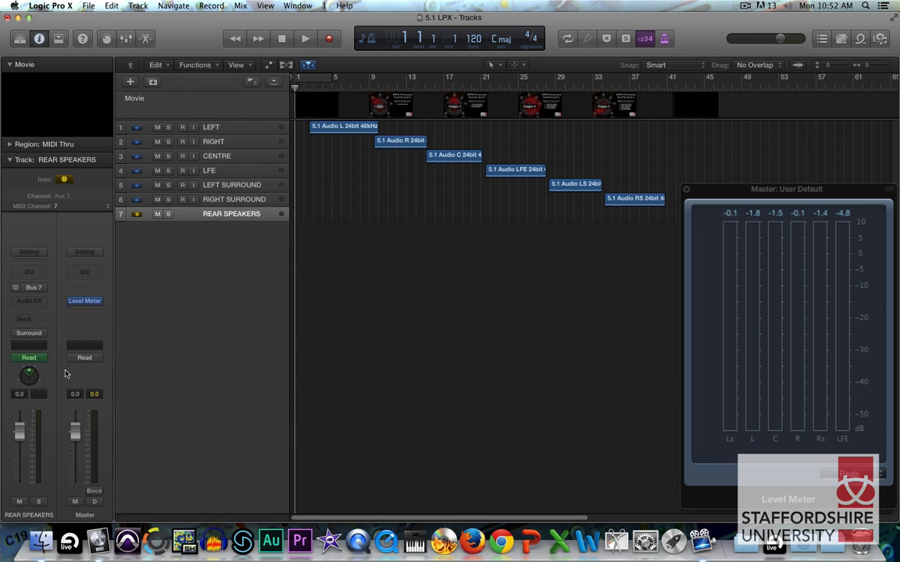
Open the REAR SPEAKERS surround panner, move it clear of the track list and select the LEFT track.
double_click(32, 376)
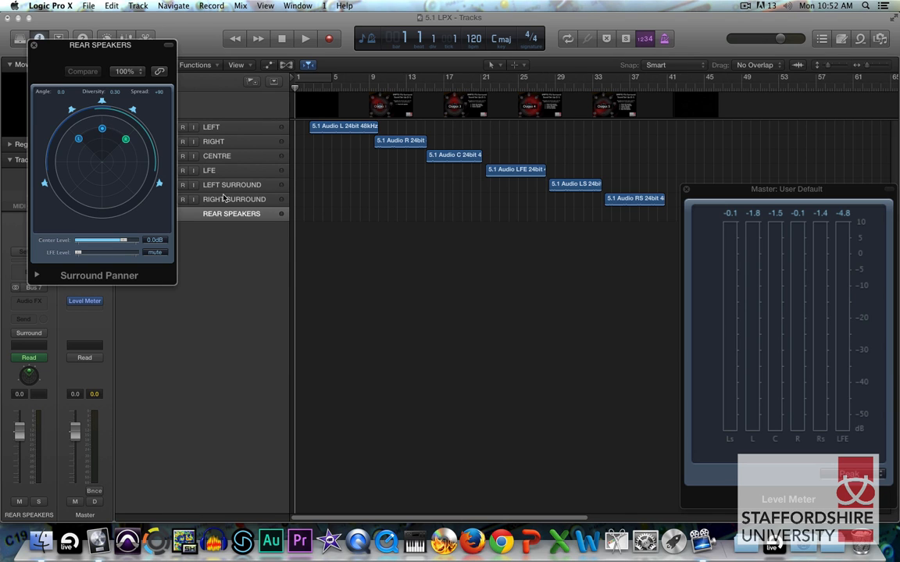
drag(157, 53, 460, 191)
click(257, 130)
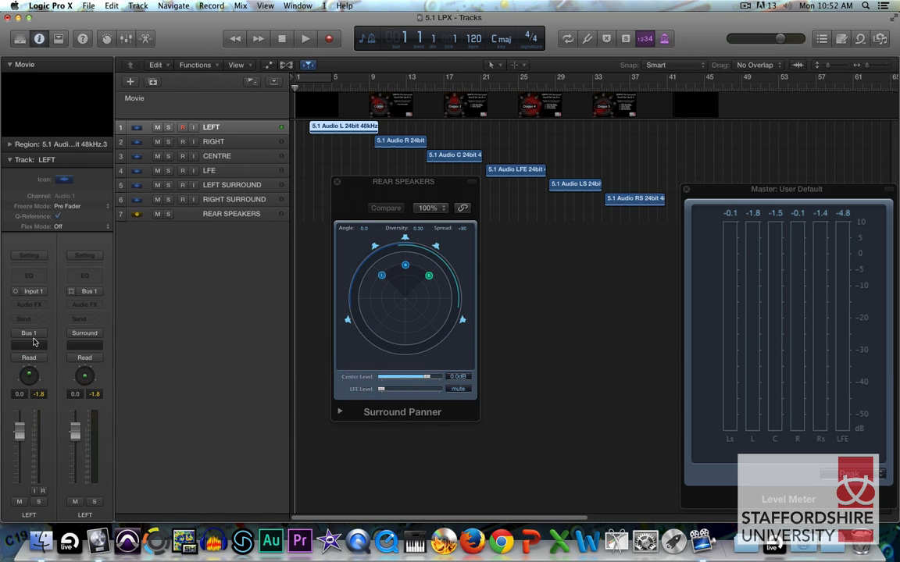
Route the LEFT track's output to Bus 7 (REAR SPEAKERS).
click(30, 333)
mouse_move(51, 371)
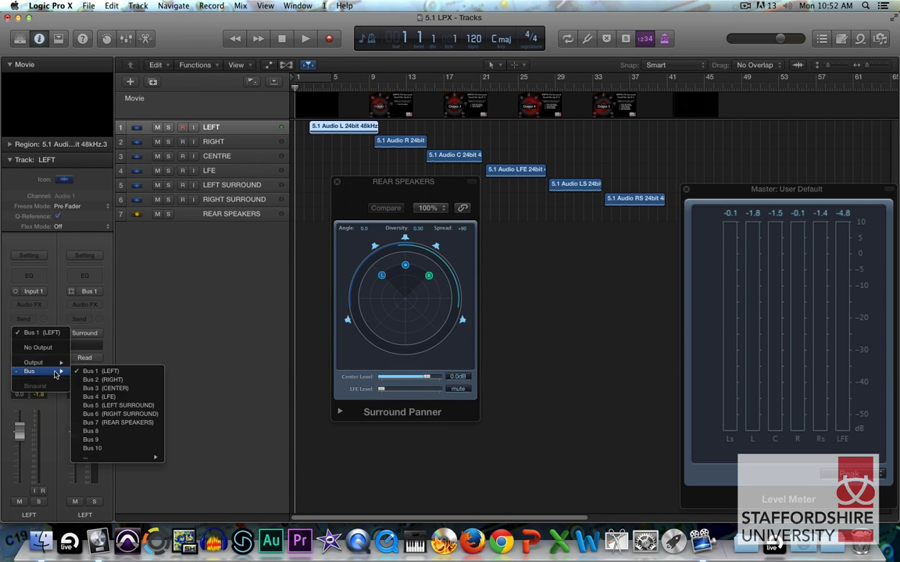
click(105, 423)
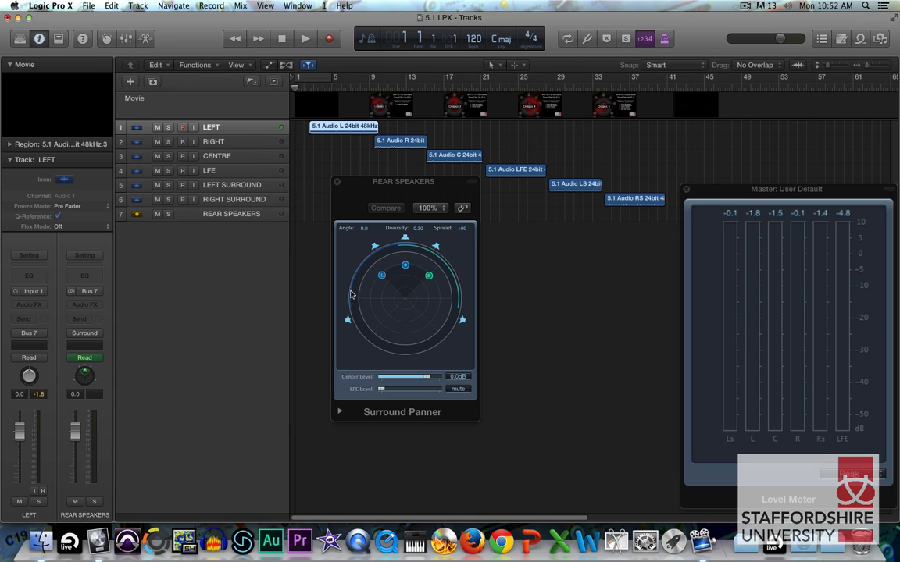
In the REAR SPEAKERS panner, disable the front and centre speakers, pan to the rear at about -178.5 angle and 0.25 diversity, and start playback.
click(378, 248)
click(403, 239)
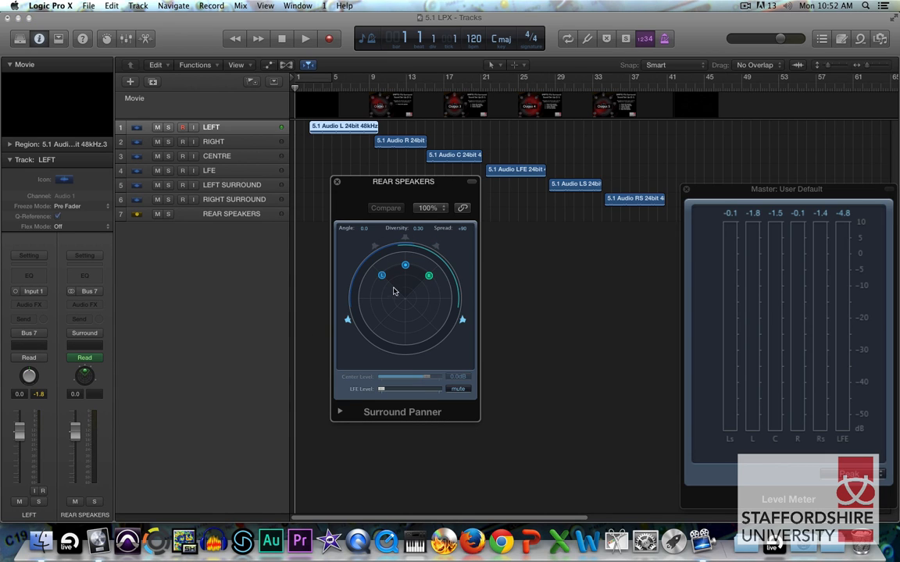
drag(405, 269, 404, 336)
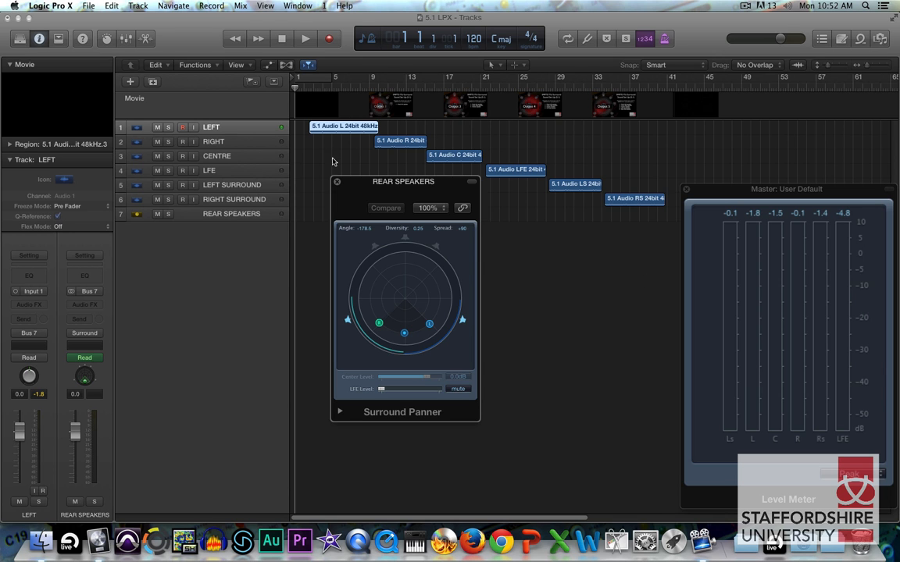
key(space)
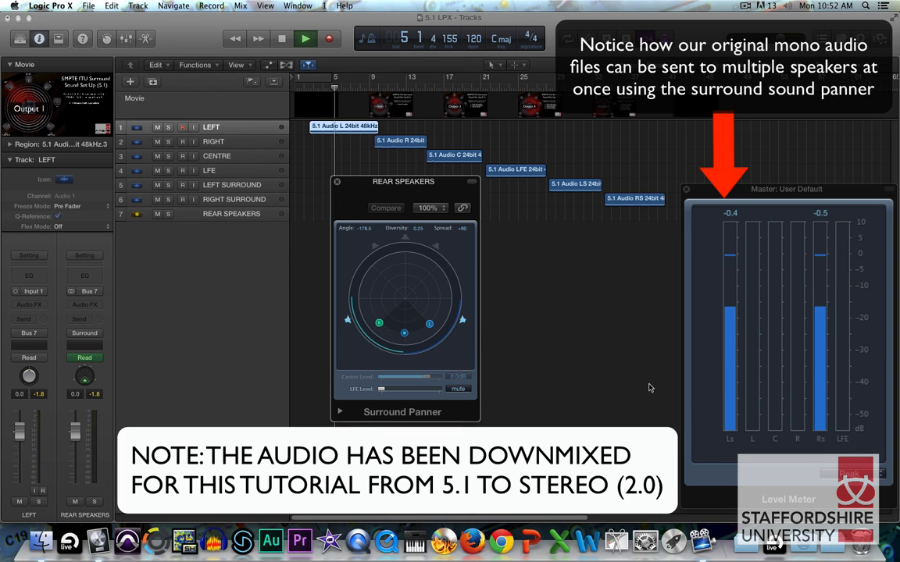
In the same surround panner, enable the left, right and centre front speakers and disable both rear surround speakers.
click(374, 246)
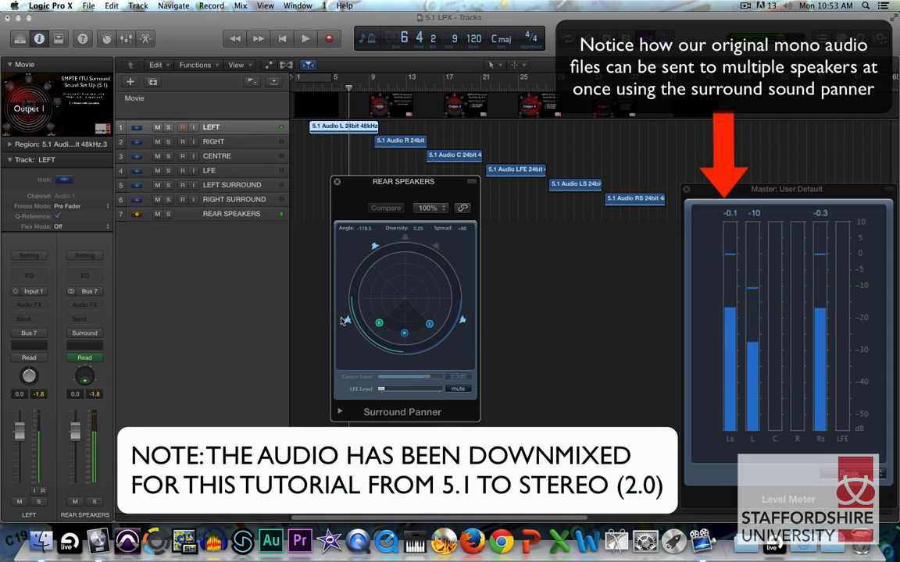
click(348, 321)
click(464, 322)
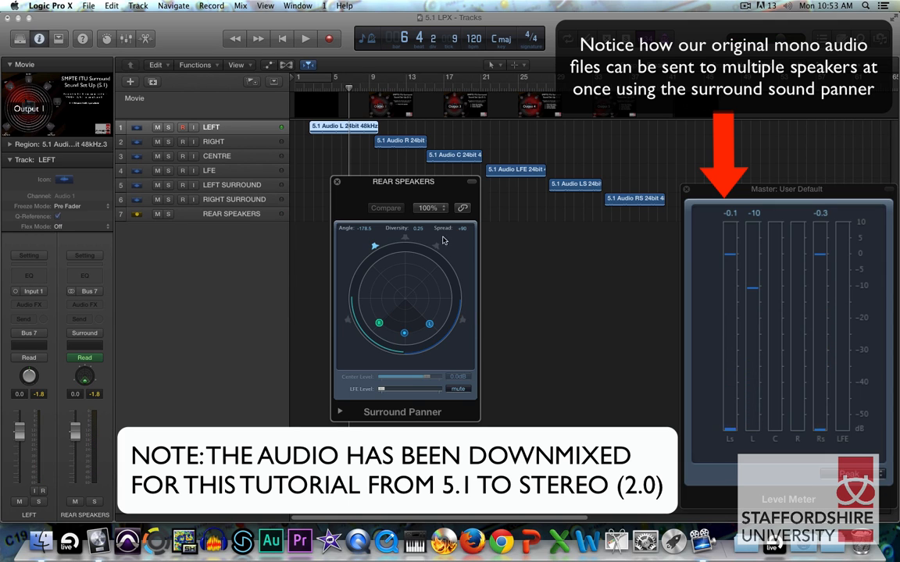
click(436, 248)
click(404, 238)
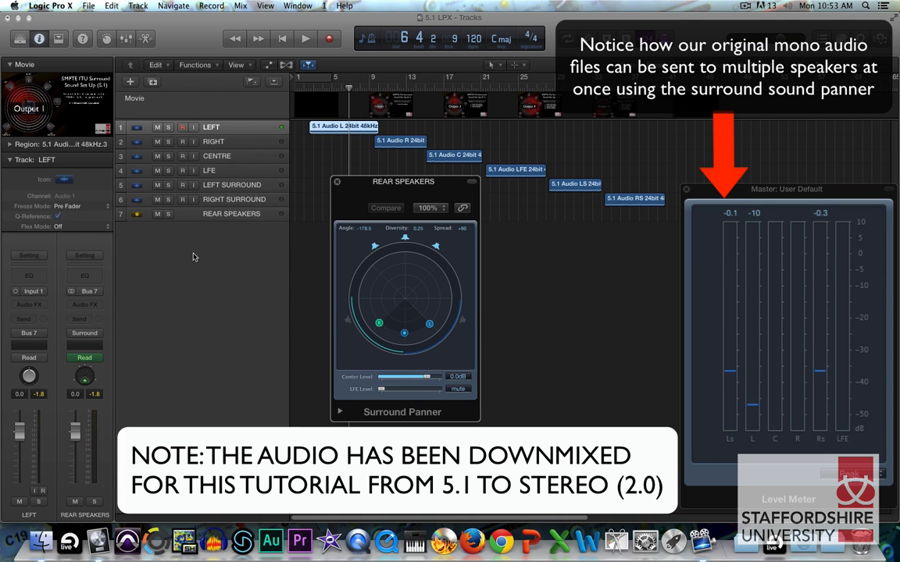
Rename the REAR SPEAKERS track as L C R.
click(225, 215)
double_click(225, 215)
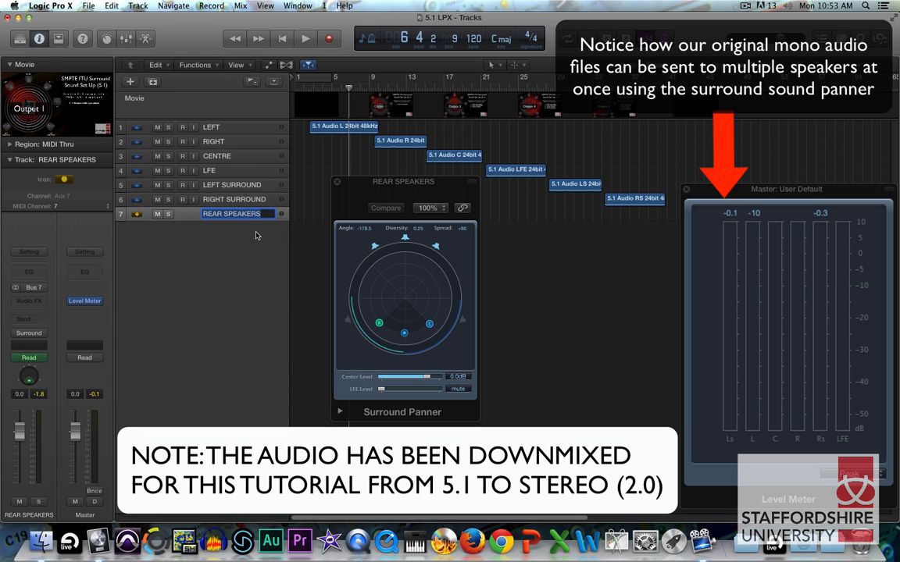
text(F)
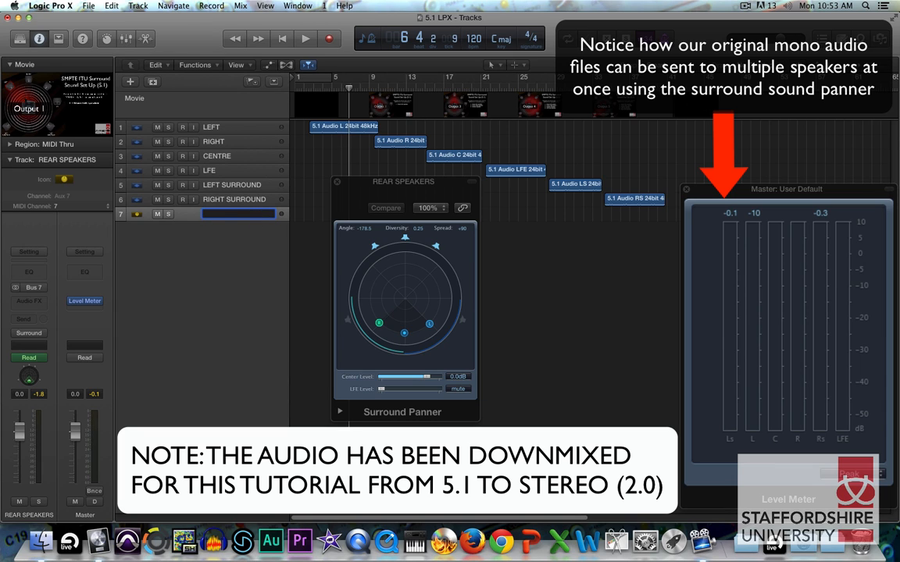
text( C R)
key(Return)
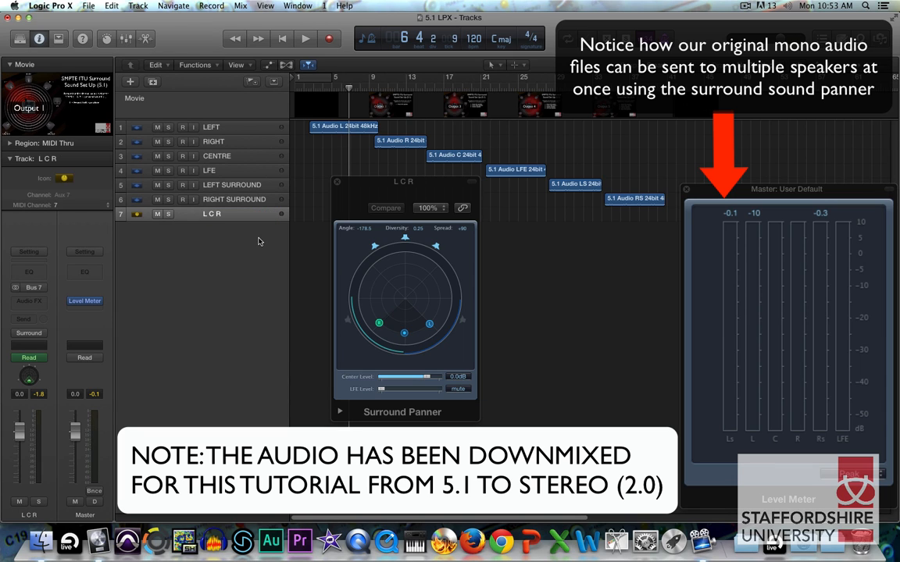
Play the project while panning the L C R channel to front centre, then replay the LEFT region and pull the puck slightly inward.
key(space)
drag(405, 336, 406, 248)
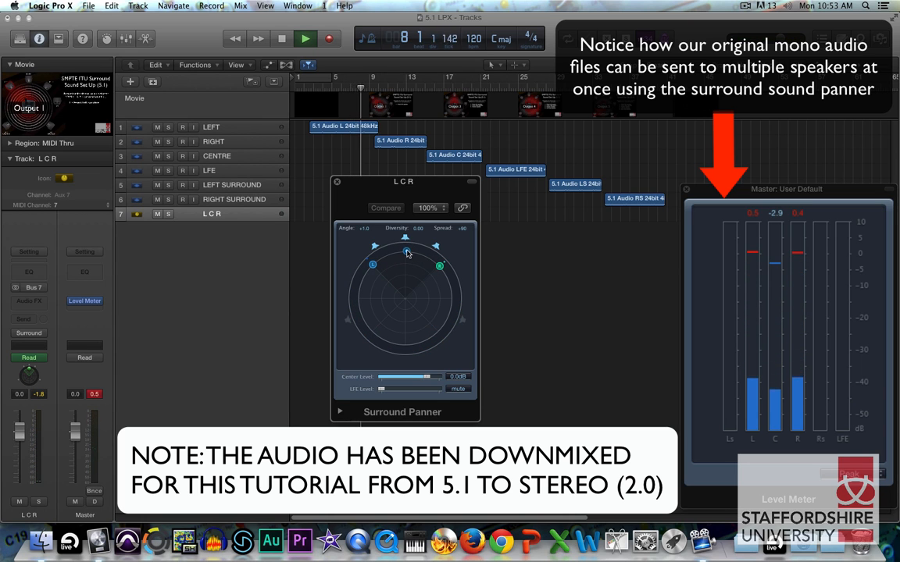
mouse_move(407, 248)
mouse_down()
mouse_move(379, 258)
mouse_move(406, 263)
mouse_move(406, 253)
mouse_up()
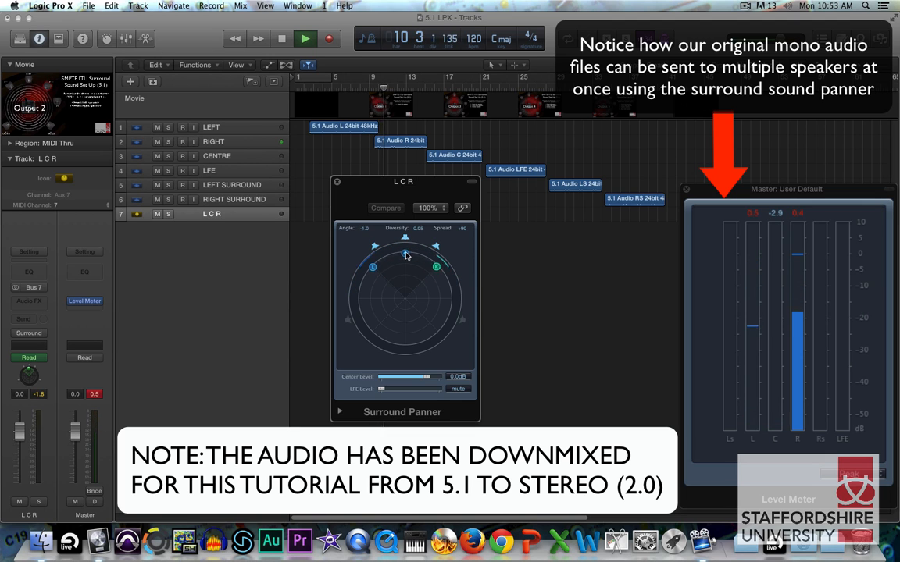
click(340, 127)
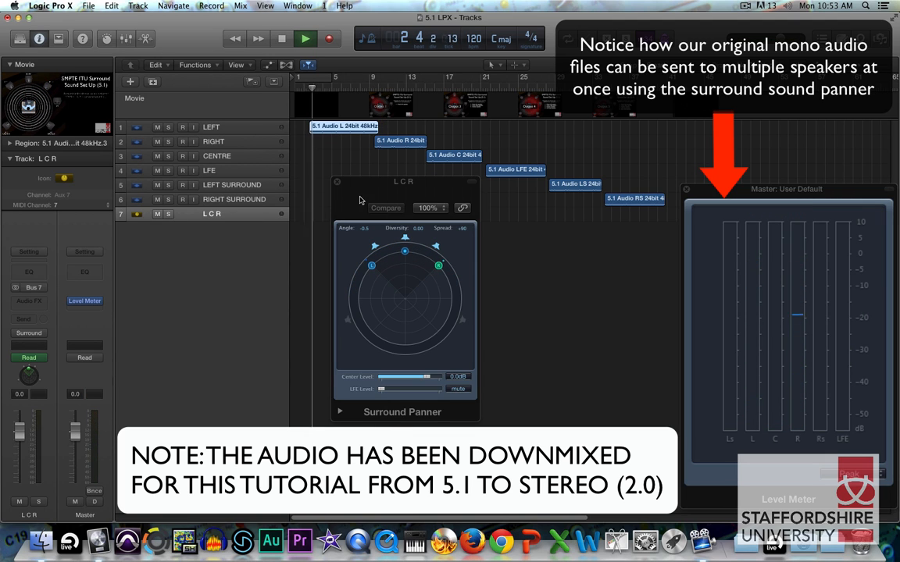
click(404, 253)
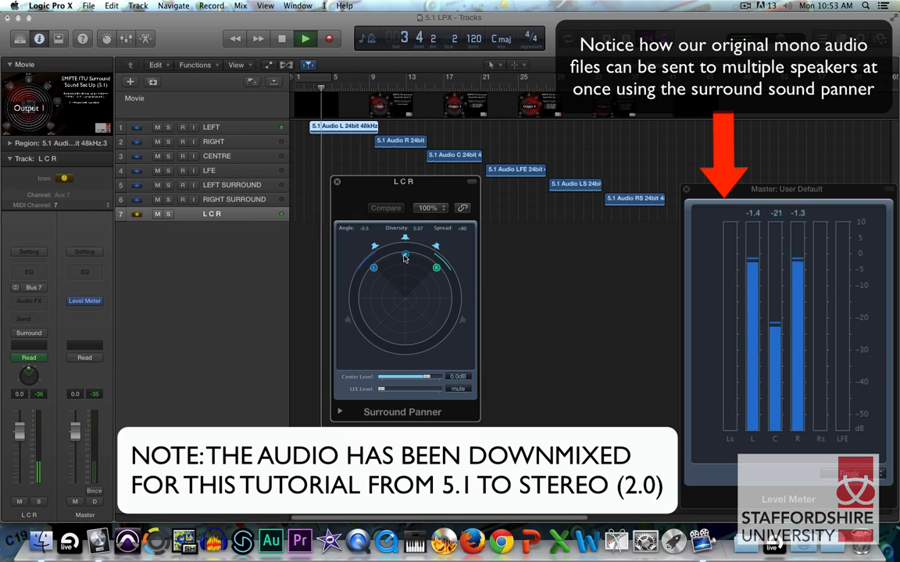
drag(405, 253, 407, 276)
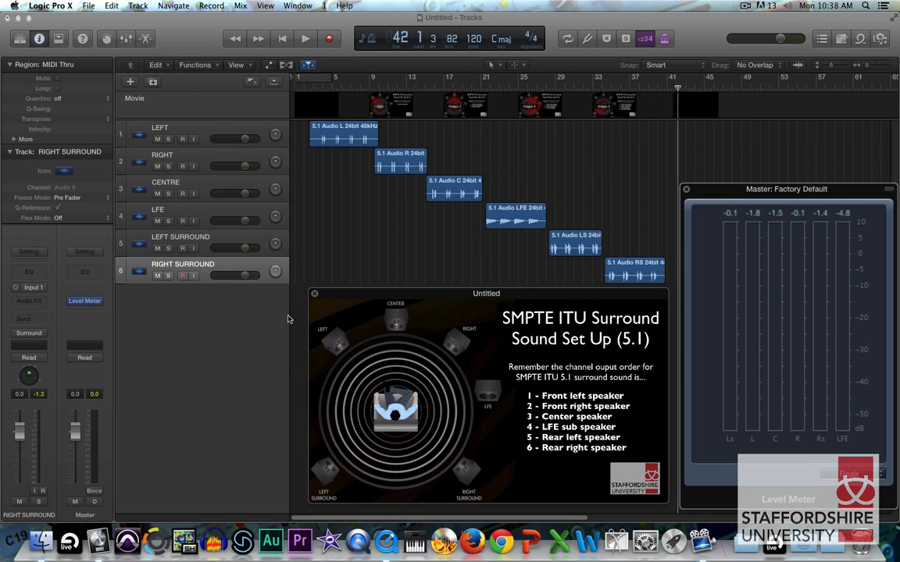
Reopen the project movie in a floating window and start exporting the project's audio to the movie.
click(314, 256)
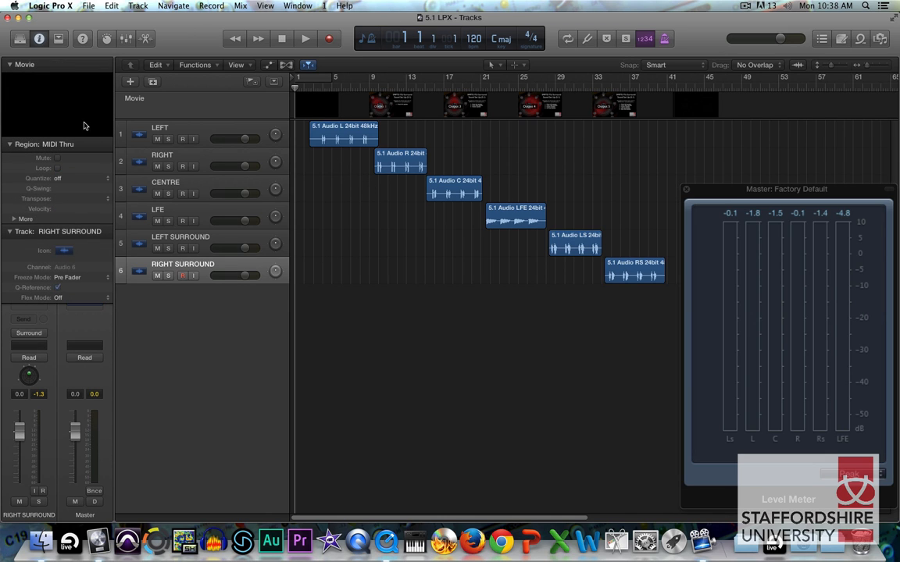
double_click(82, 121)
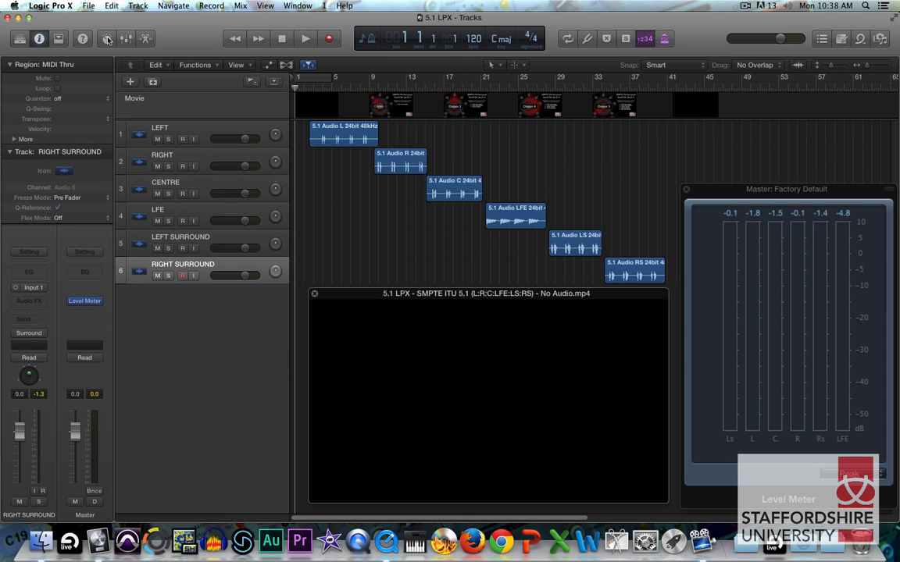
click(90, 7)
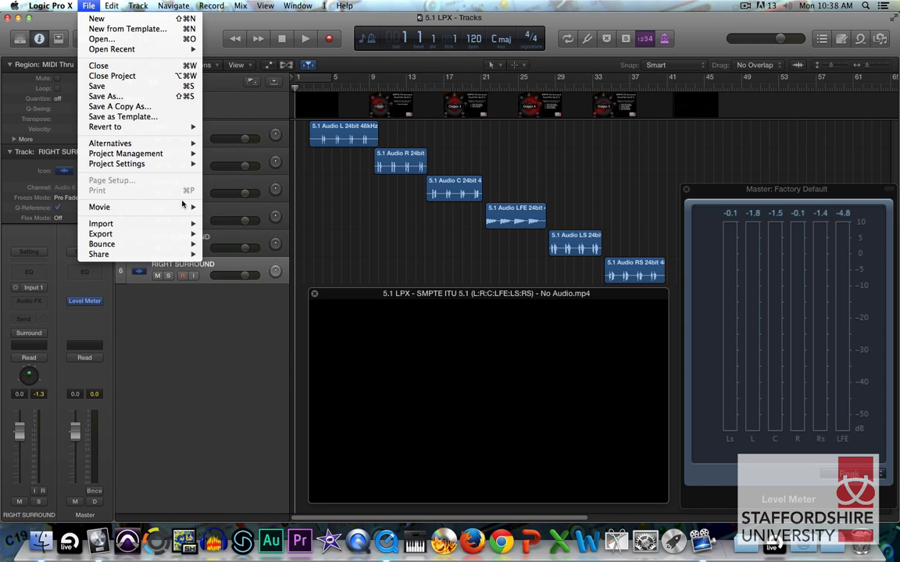
mouse_move(182, 206)
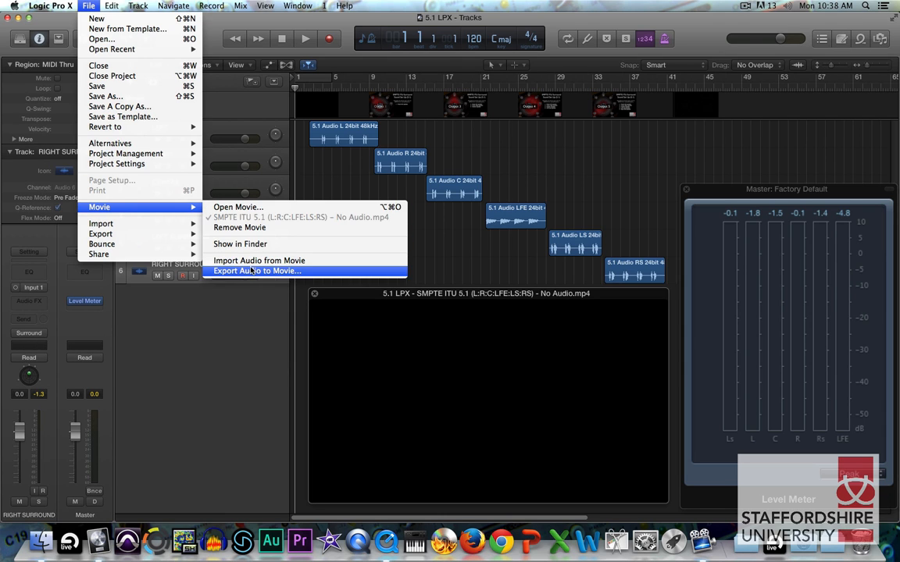
click(305, 273)
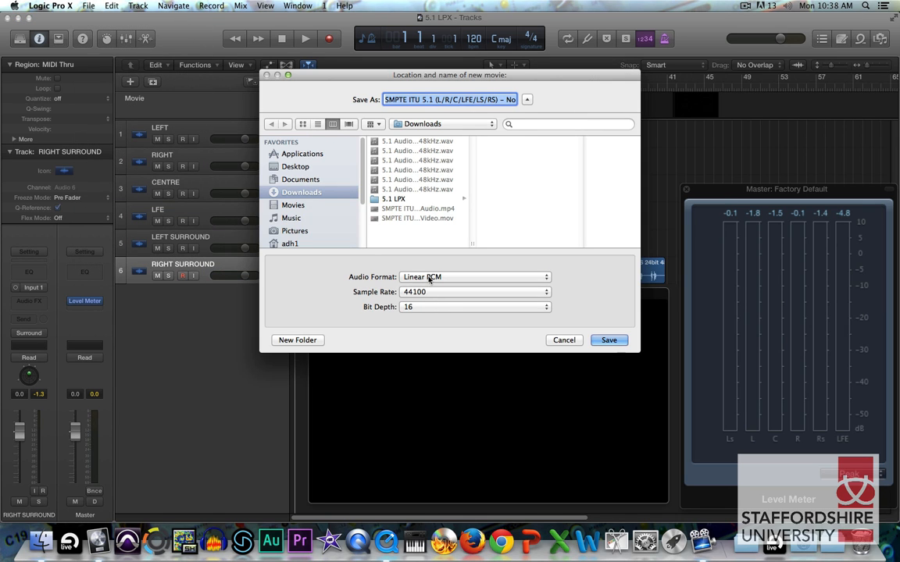
Set the movie export's audio to Linear PCM with a 48000 sample rate and 16 bit depth.
click(430, 278)
click(429, 278)
click(437, 292)
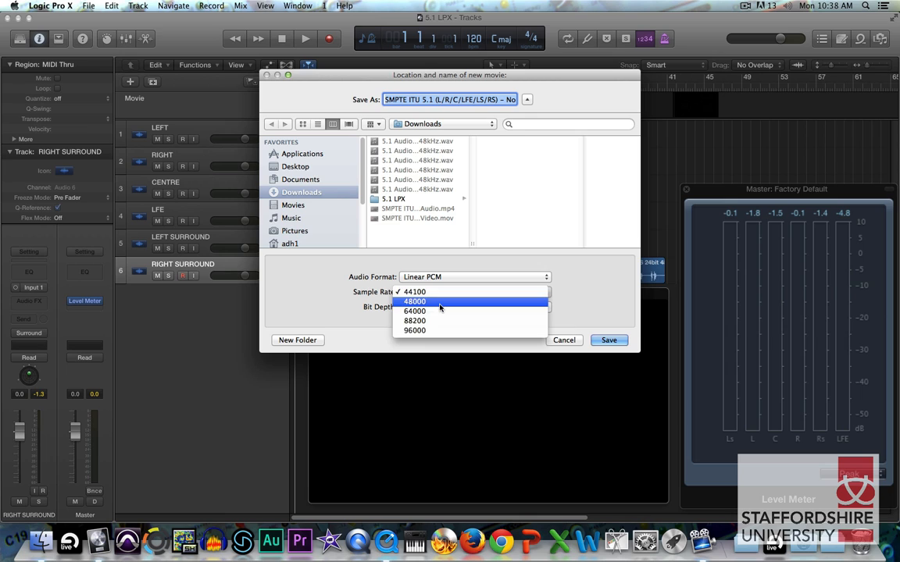
click(440, 302)
click(430, 307)
click(429, 307)
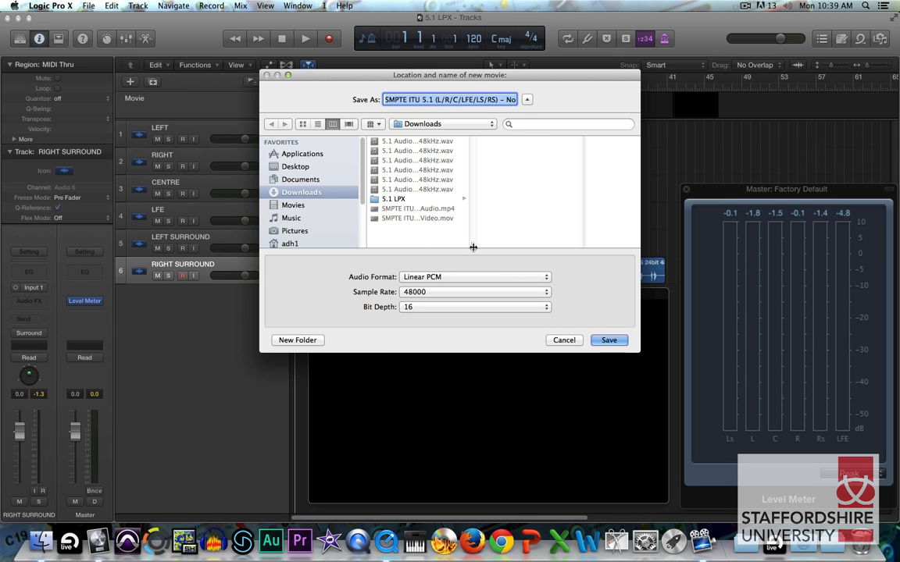
Name the new movie "SMPTE ITU 5.1 Audio Remixed" and save it in the Downloads folder.
drag(473, 247, 549, 247)
text(SMPTE ITU 5.1 Audio Remixed)
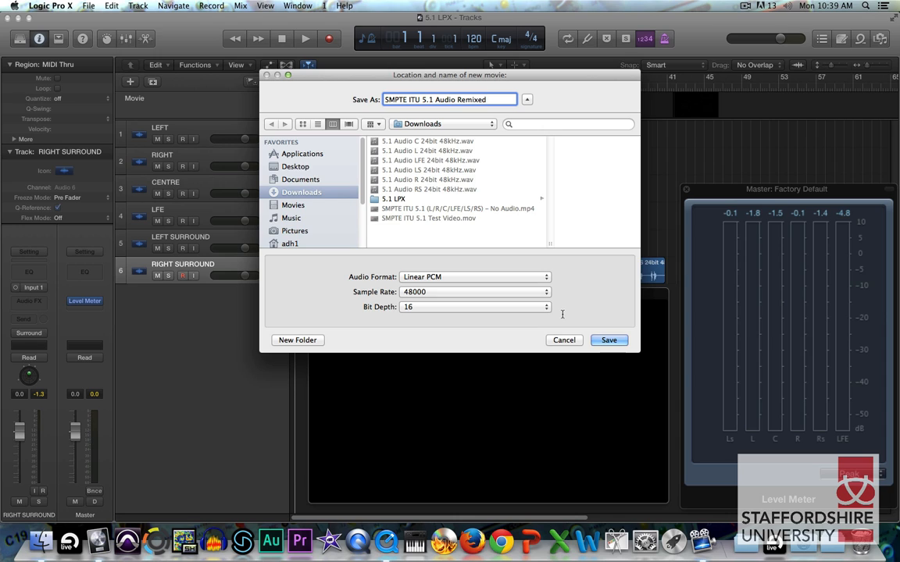
click(609, 341)
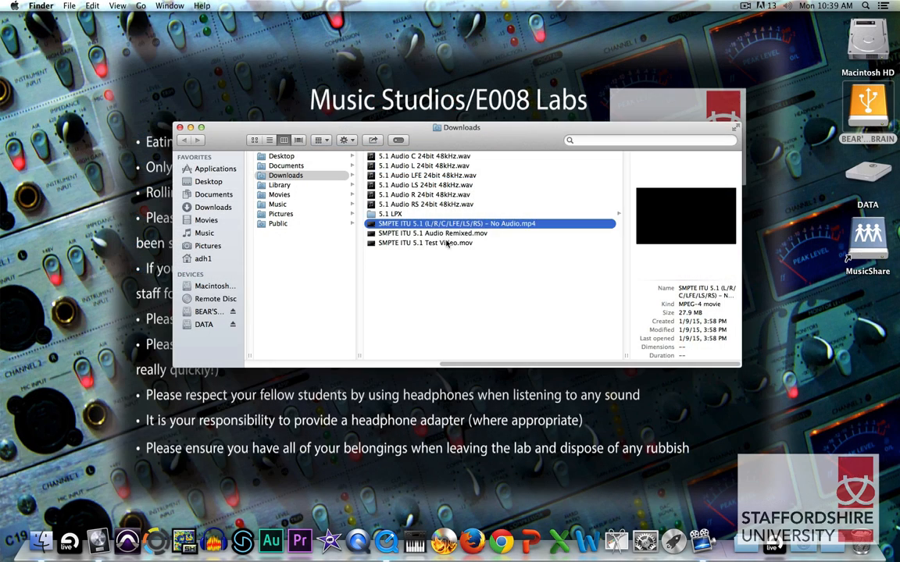
Open SMPTE ITU 5.1 Audio Remixed.mov from the Finder's Downloads folder in QuickTime Player 7.
right_click(447, 234)
mouse_move(593, 249)
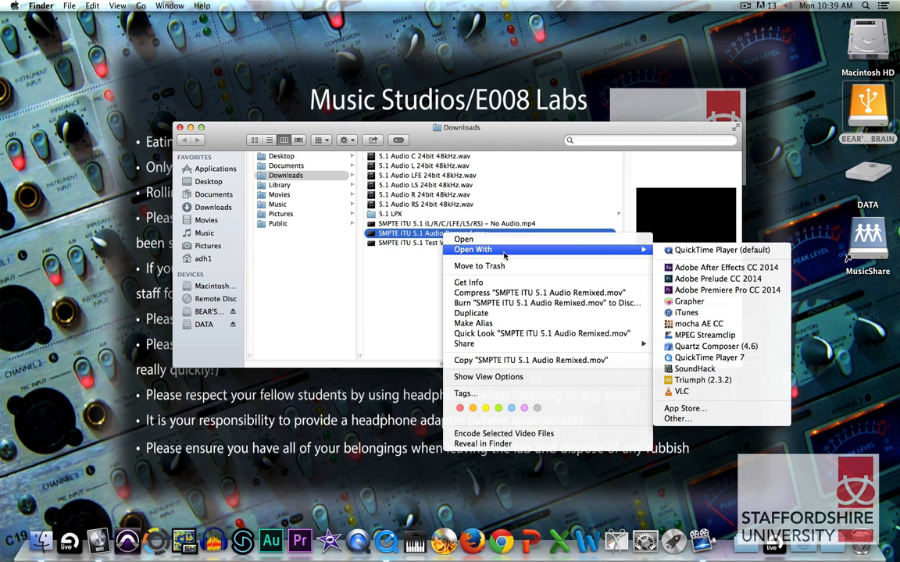
click(724, 357)
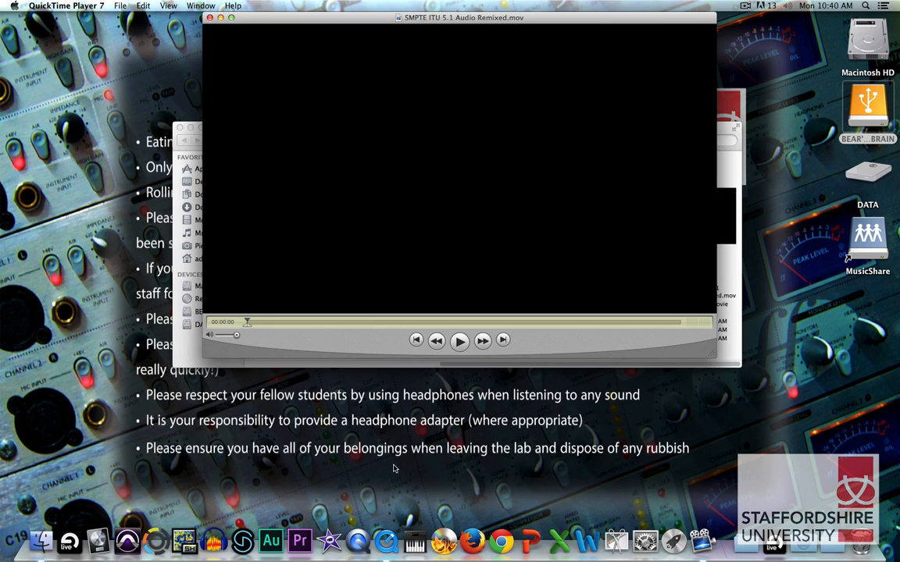
Check the MadiXtreme 1 output's multichannel speaker configuration in Audio MIDI Setup, then quit that utility.
click(415, 540)
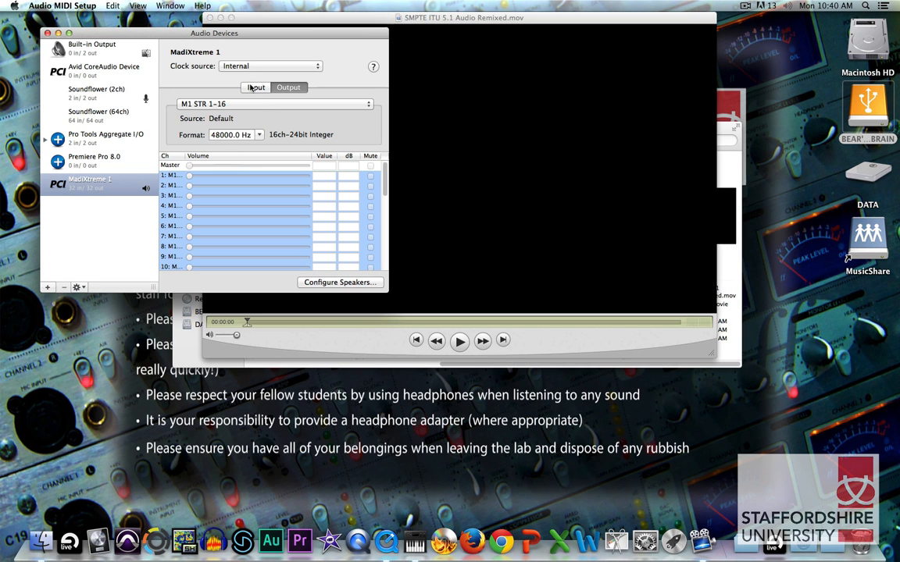
click(339, 283)
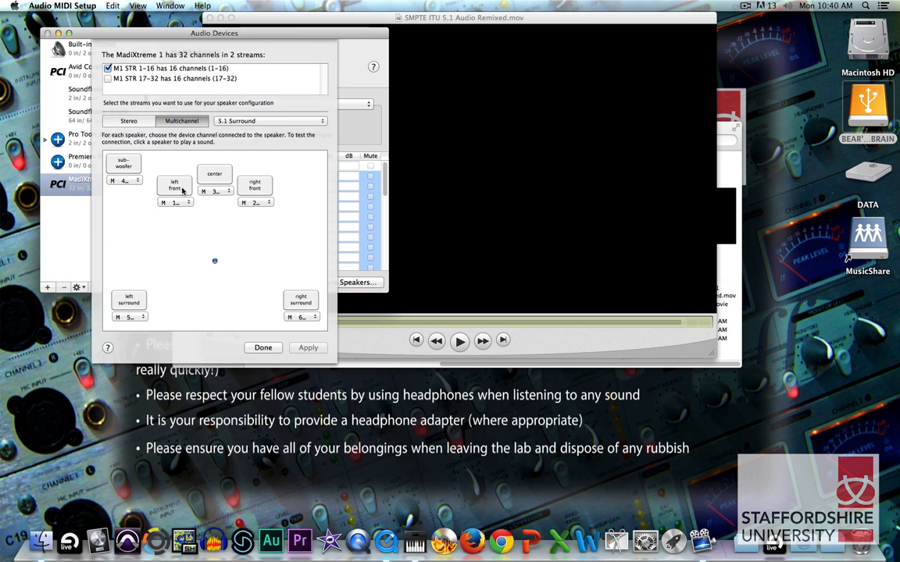
click(263, 348)
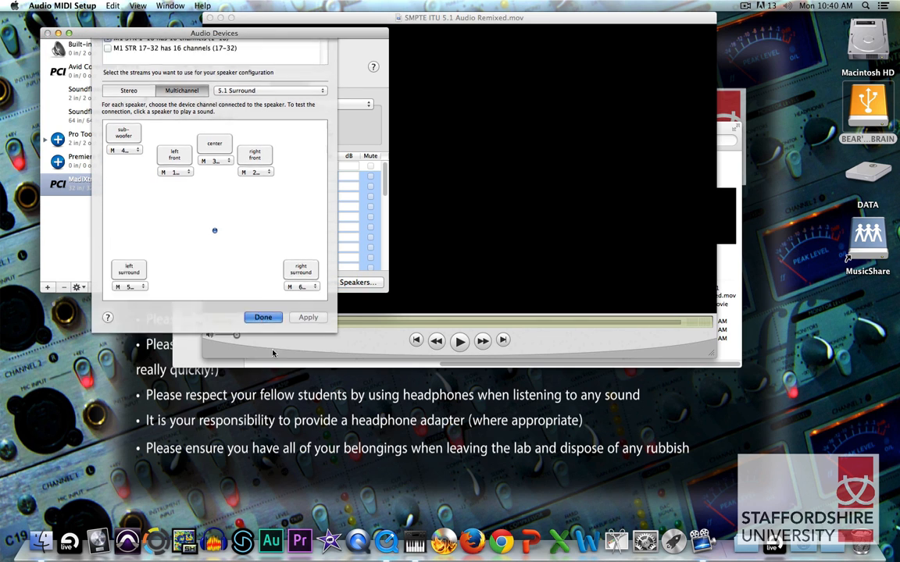
click(63, 6)
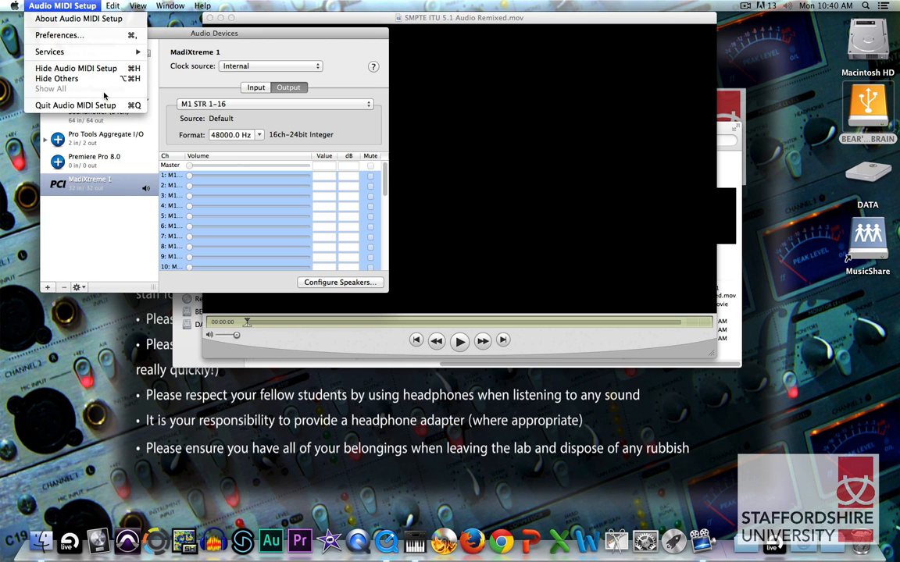
click(85, 102)
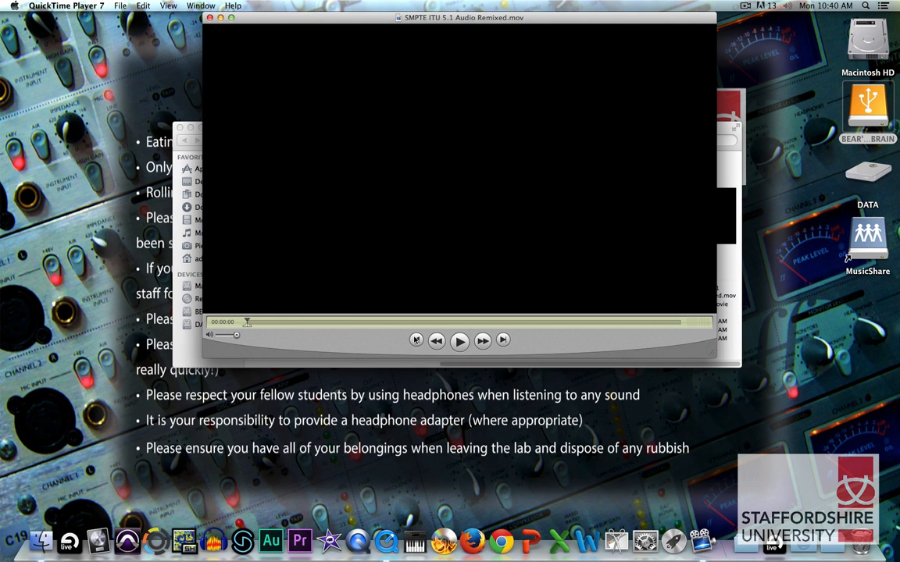
Play the exported movie through the speaker outputs and pause it after Output 6.
key(space)
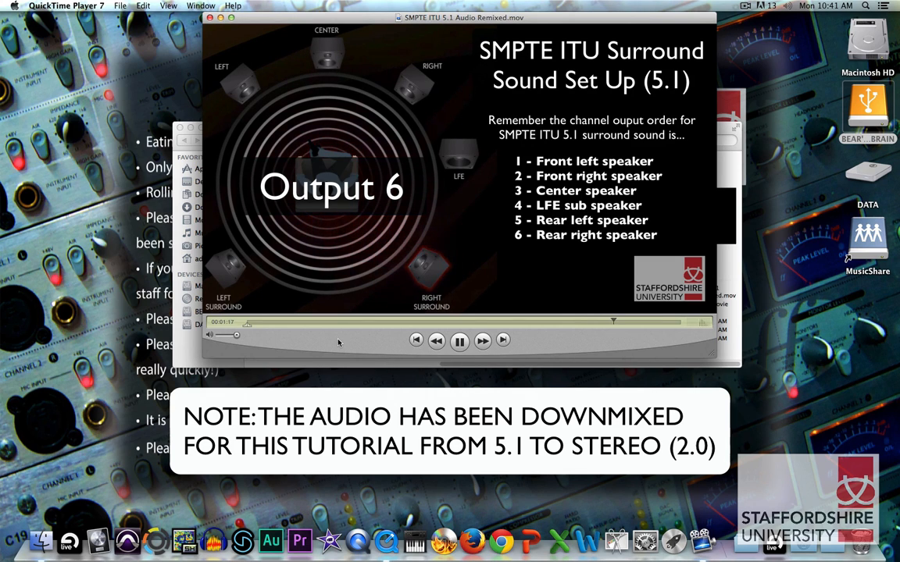
click(461, 343)
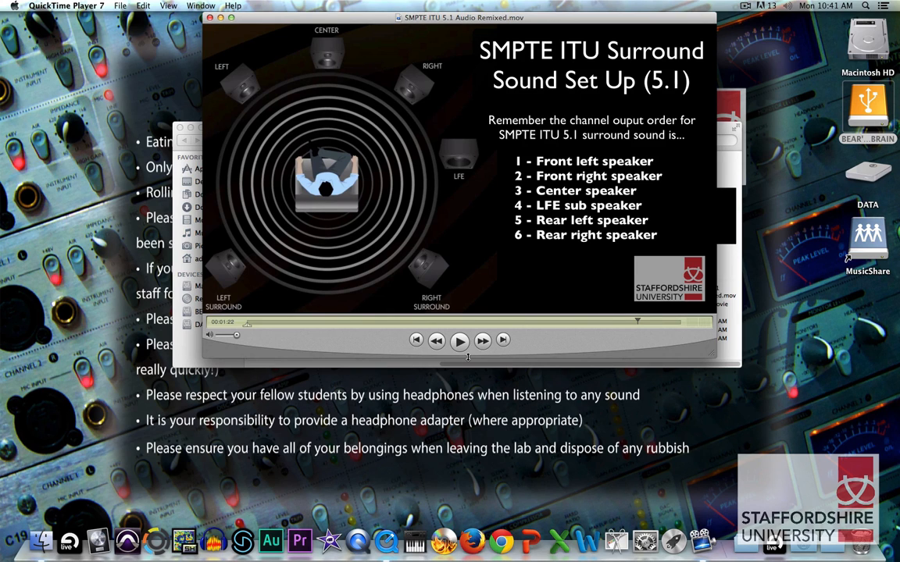
click(169, 5)
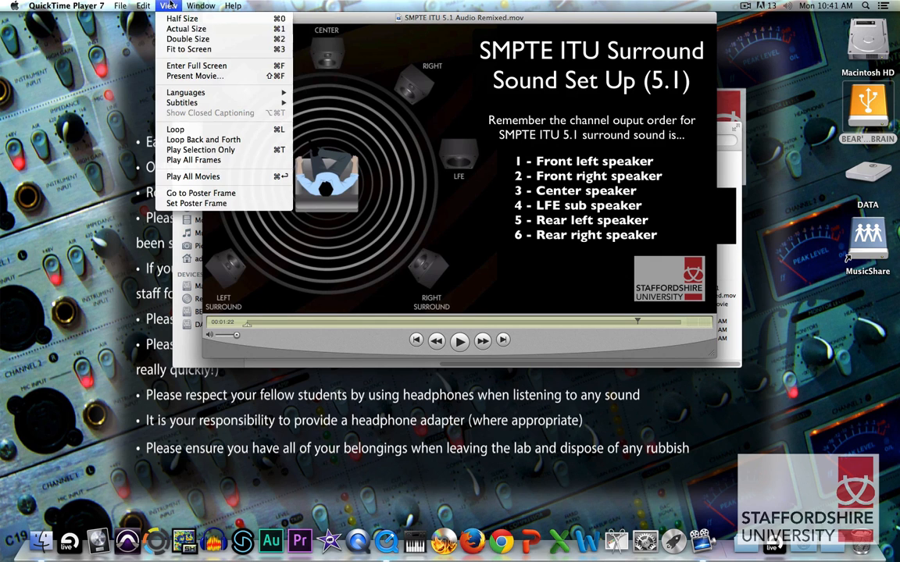
mouse_move(201, 6)
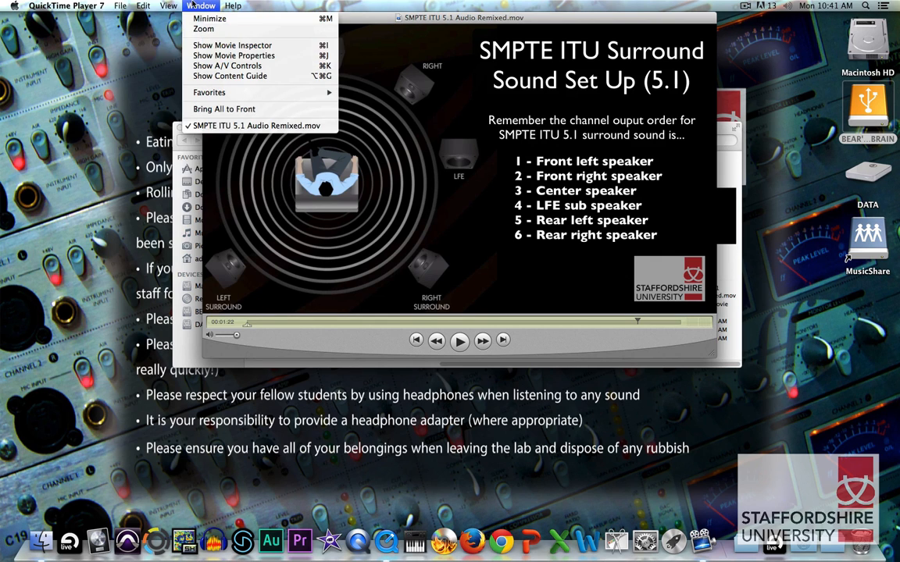
click(286, 55)
click(342, 141)
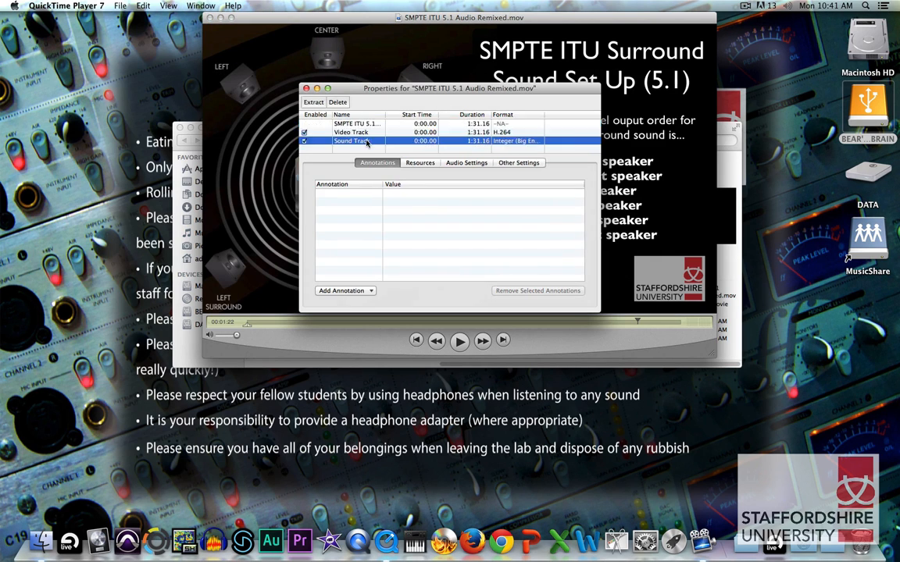
click(466, 164)
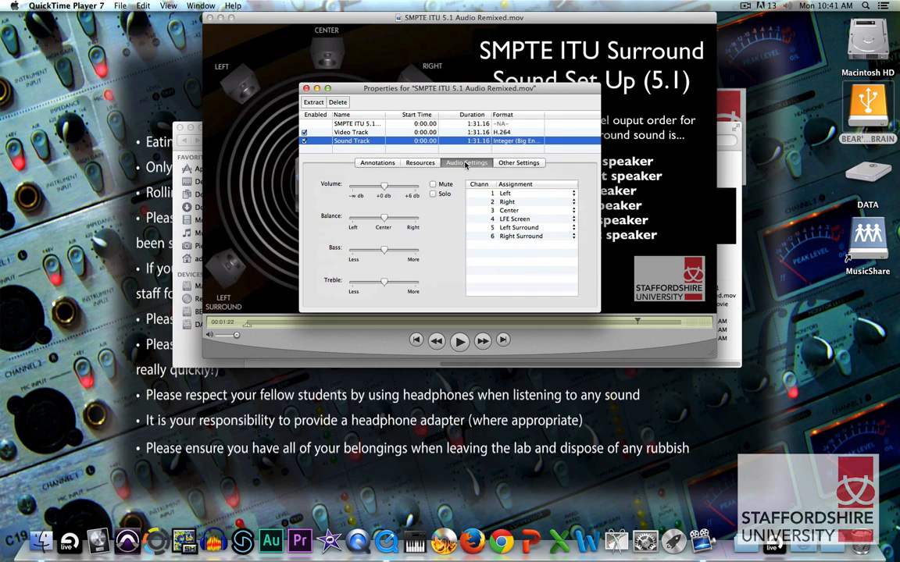
click(525, 196)
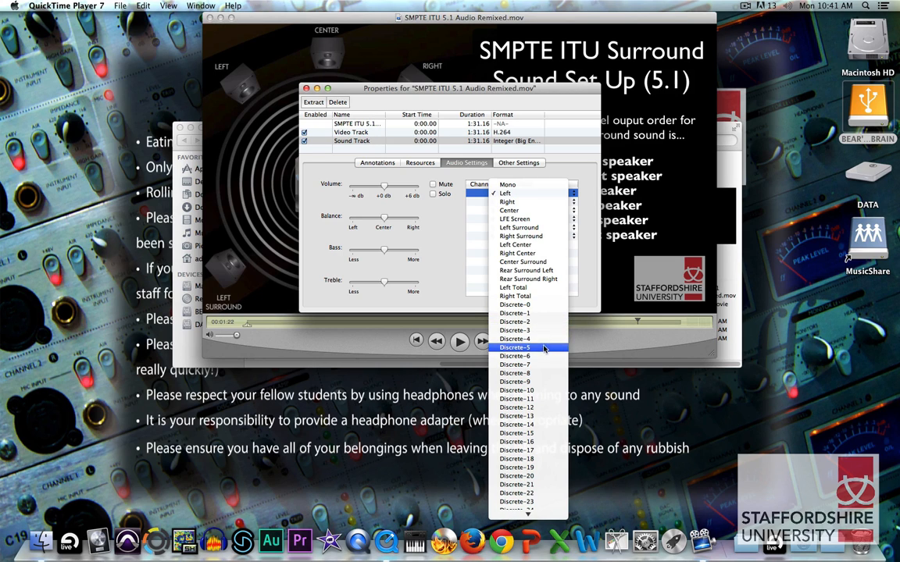
click(422, 268)
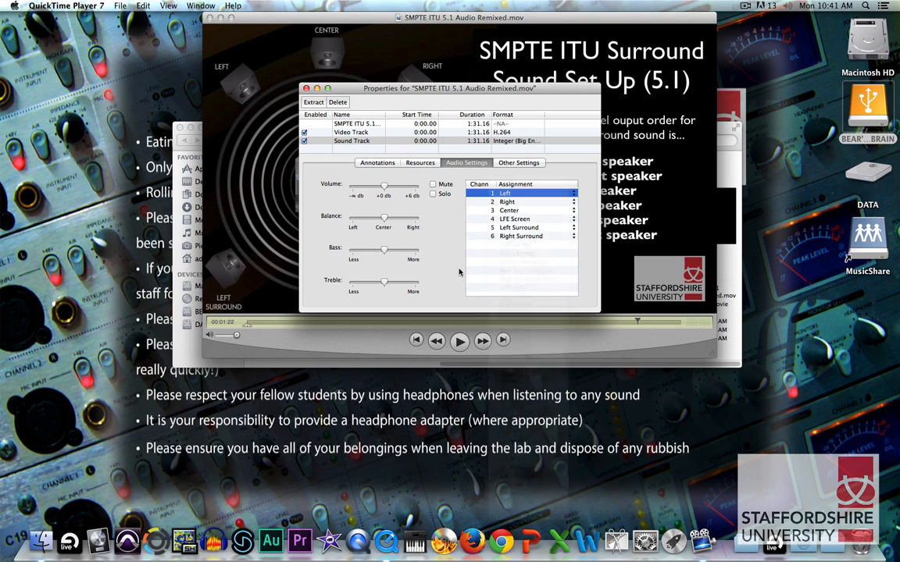